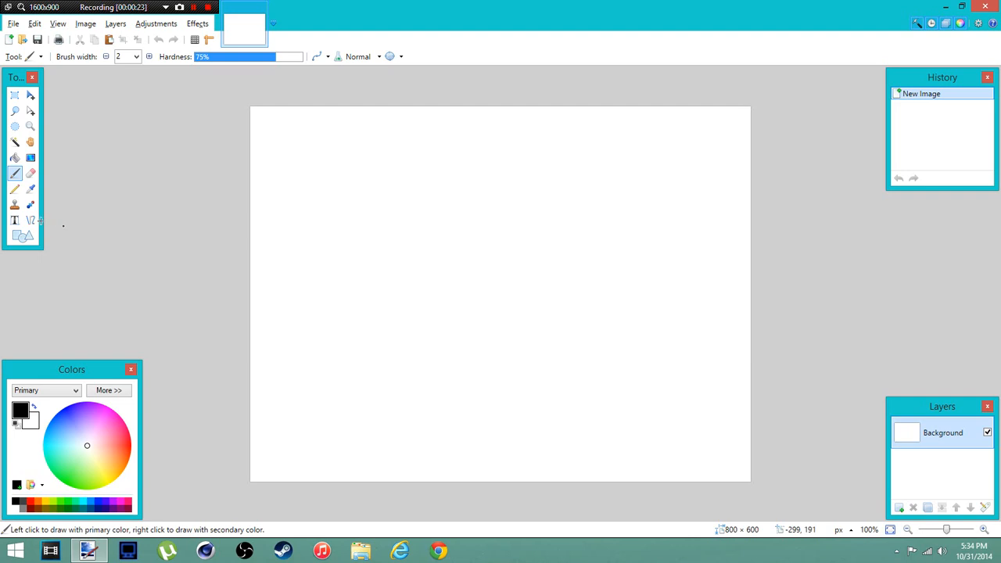
- Activate the Text tool, add a new layer to the 800 × 600 image and hide its Background layer
{"action": "left_click", "coordinate": [16, 222]}
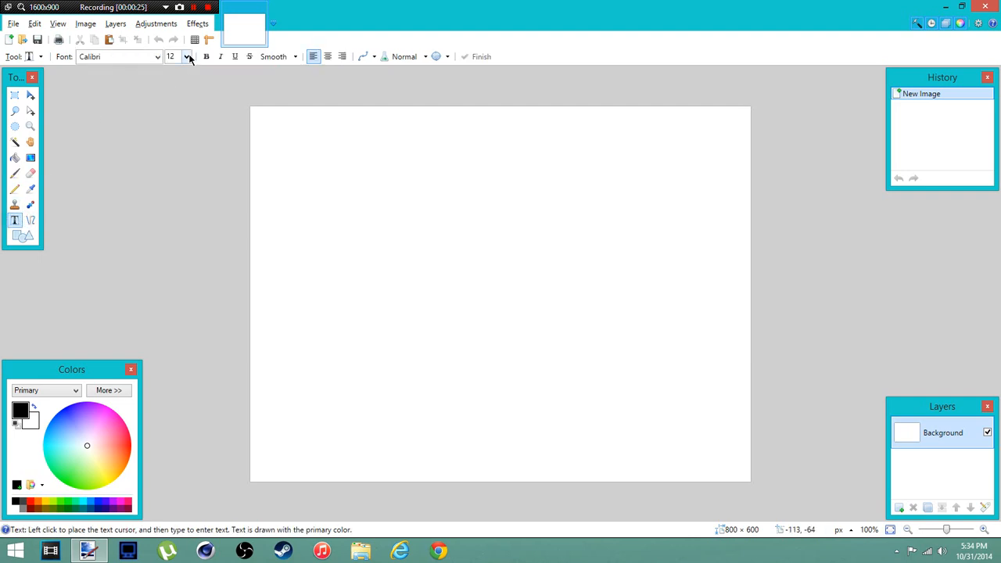
{"action": "left_click", "coordinate": [900, 507]}
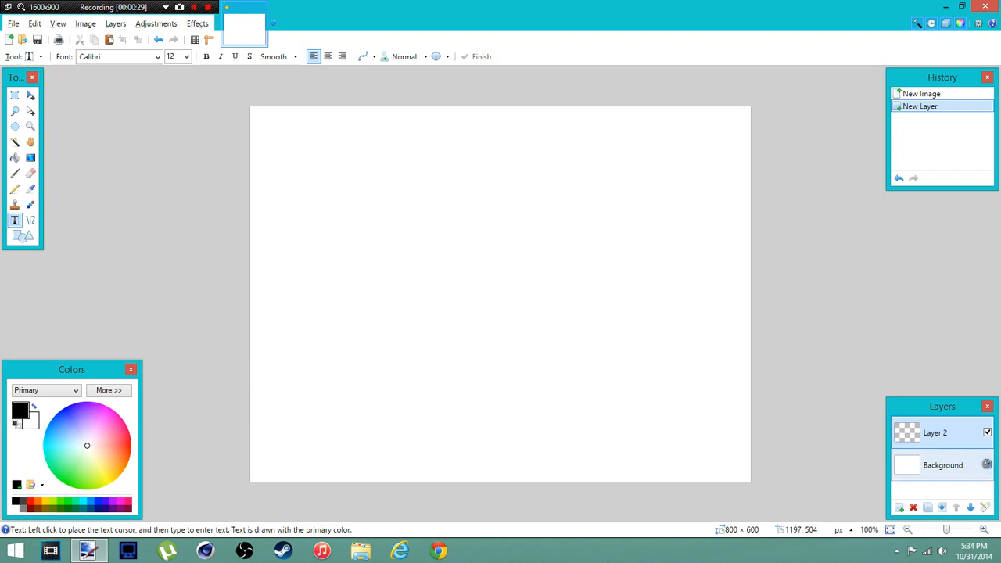
{"action": "left_click", "coordinate": [987, 465]}
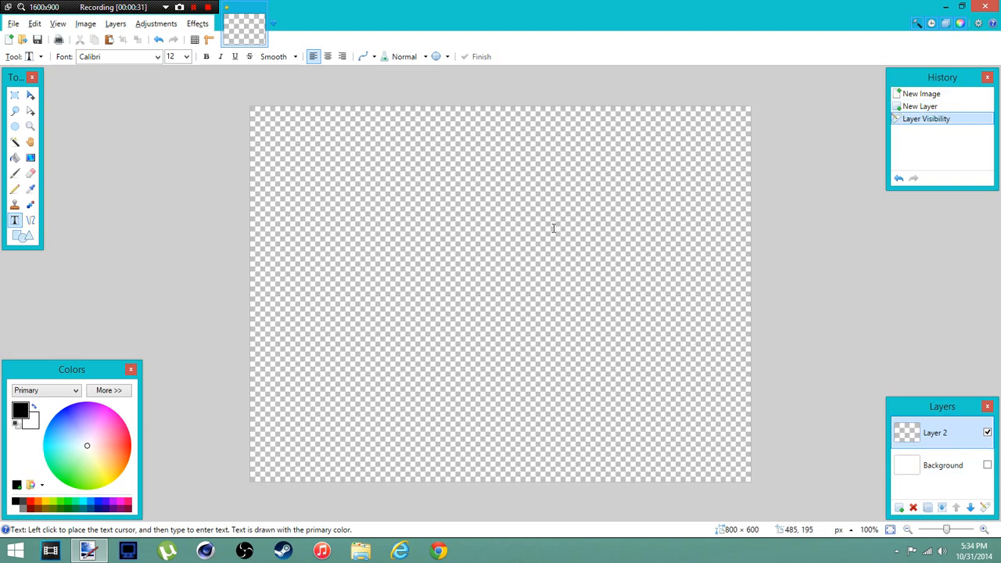
- Create a new 1280 × 720 pixel image, add a layer to it and hide its Background layer
{"action": "left_click", "coordinate": [7, 41]}
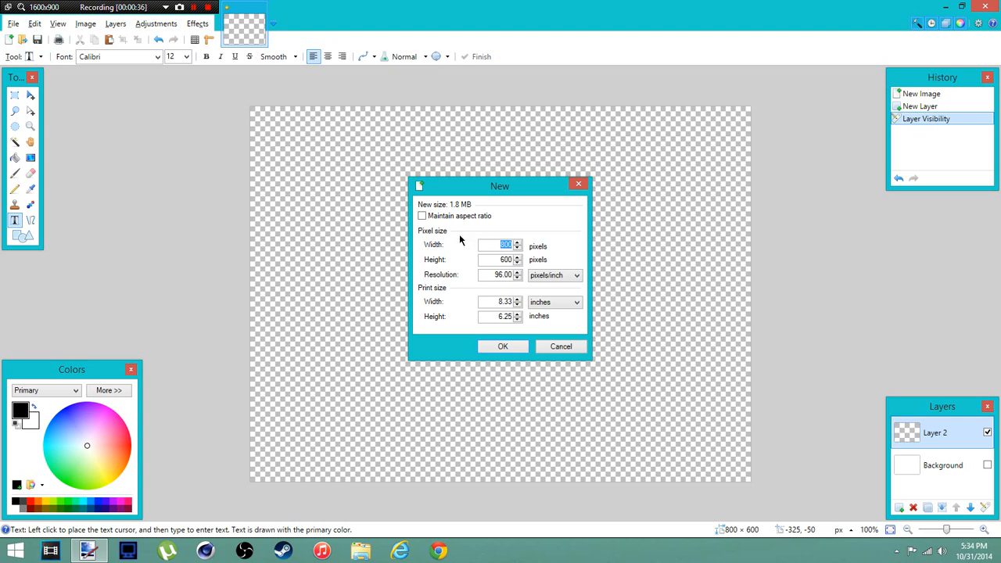
{"action": "type", "text": "1280"}
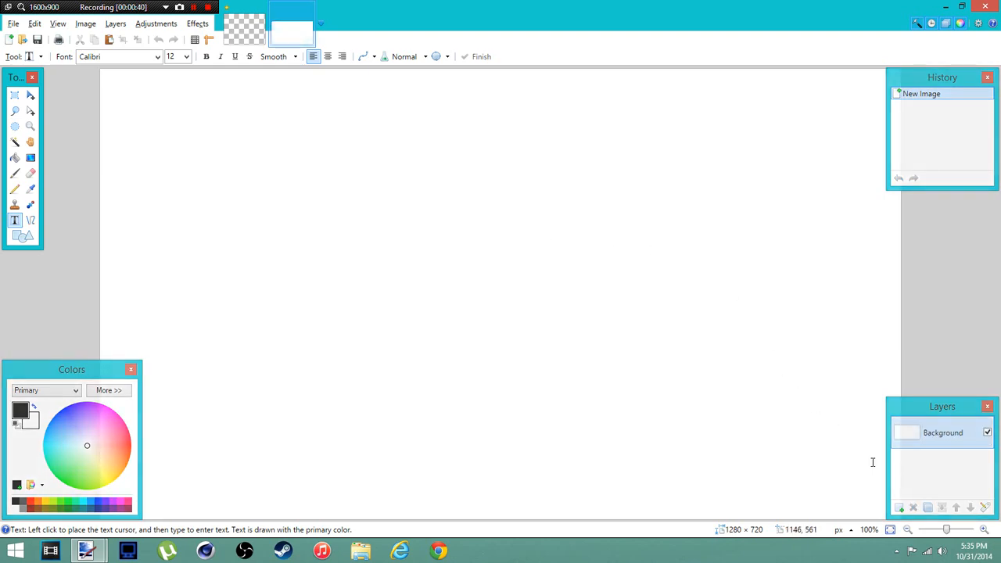
{"action": "left_click", "coordinate": [902, 505]}
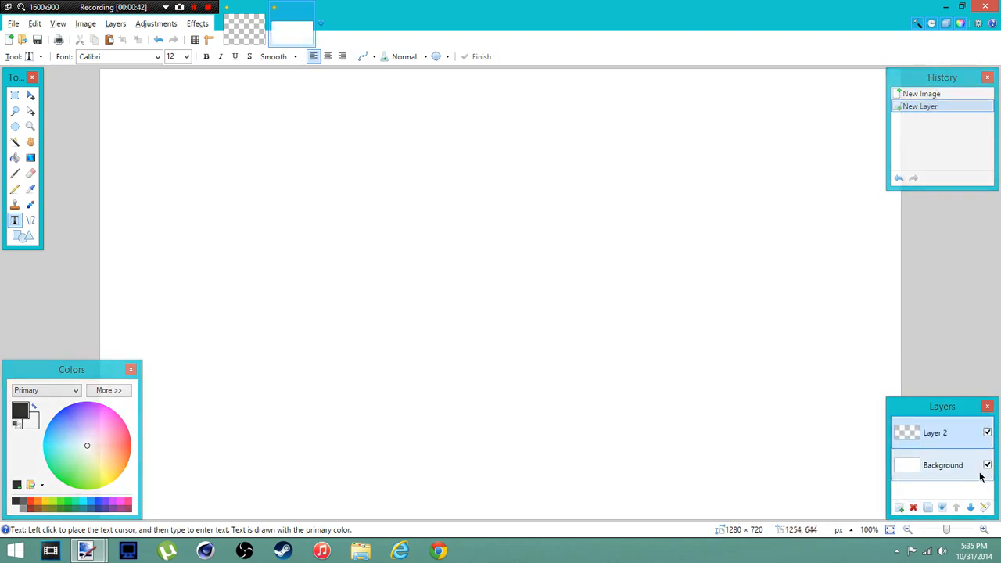
{"action": "left_click", "coordinate": [986, 464]}
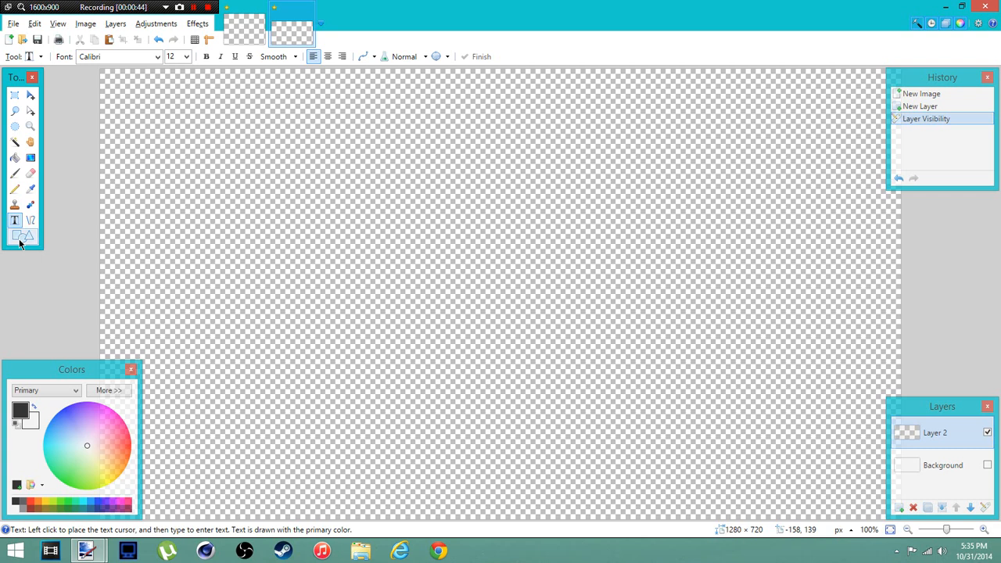
- Place the text "ASH" on the new empty layer and set its font size to 288
{"action": "left_click", "coordinate": [155, 272]}
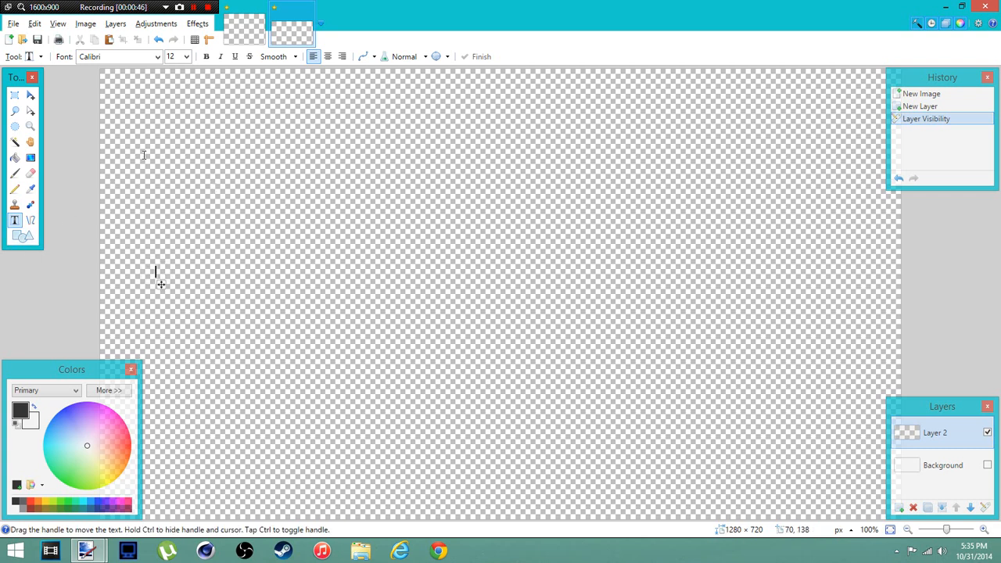
{"action": "type", "text": "ASH"}
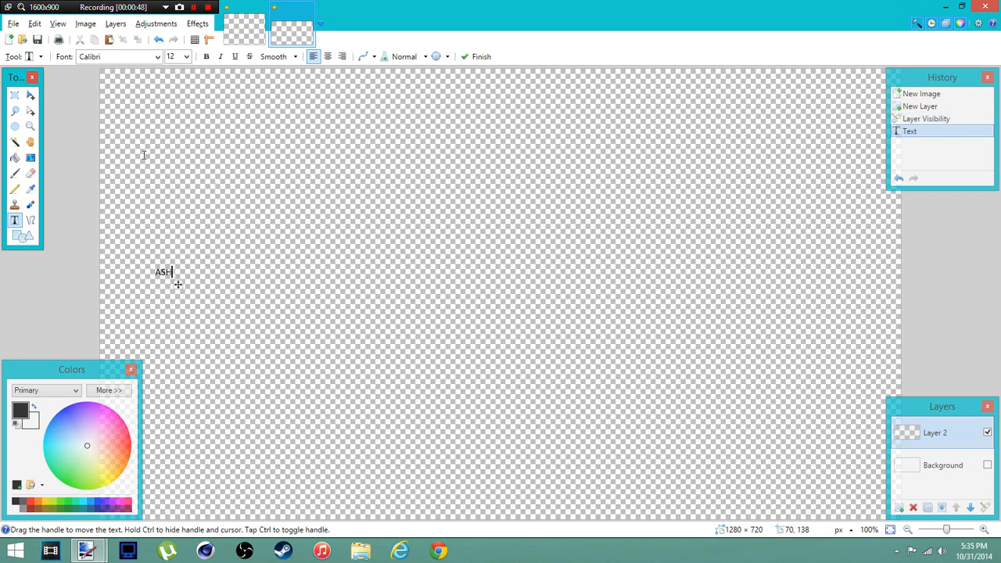
{"action": "left_click", "coordinate": [186, 57]}
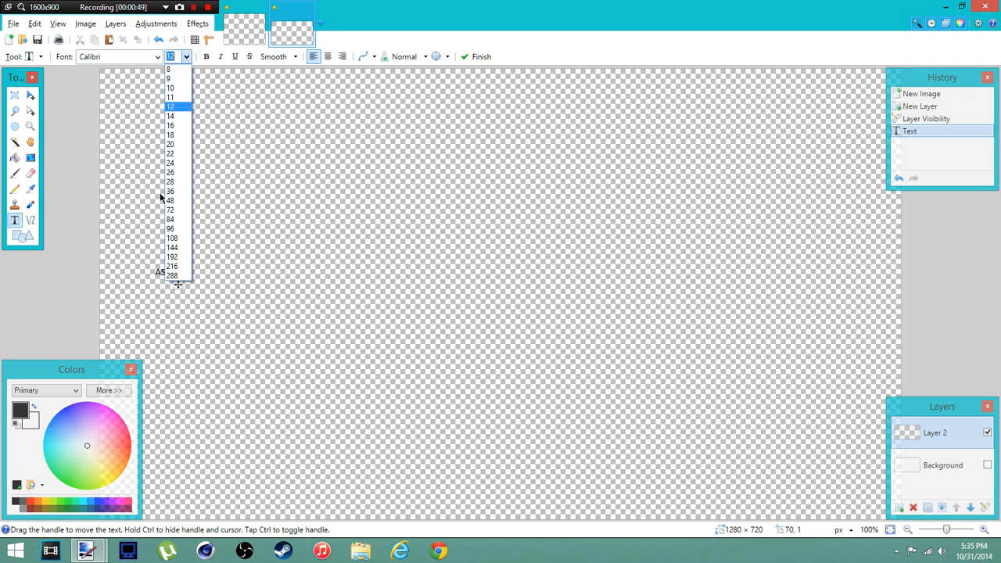
{"action": "left_click", "coordinate": [172, 266]}
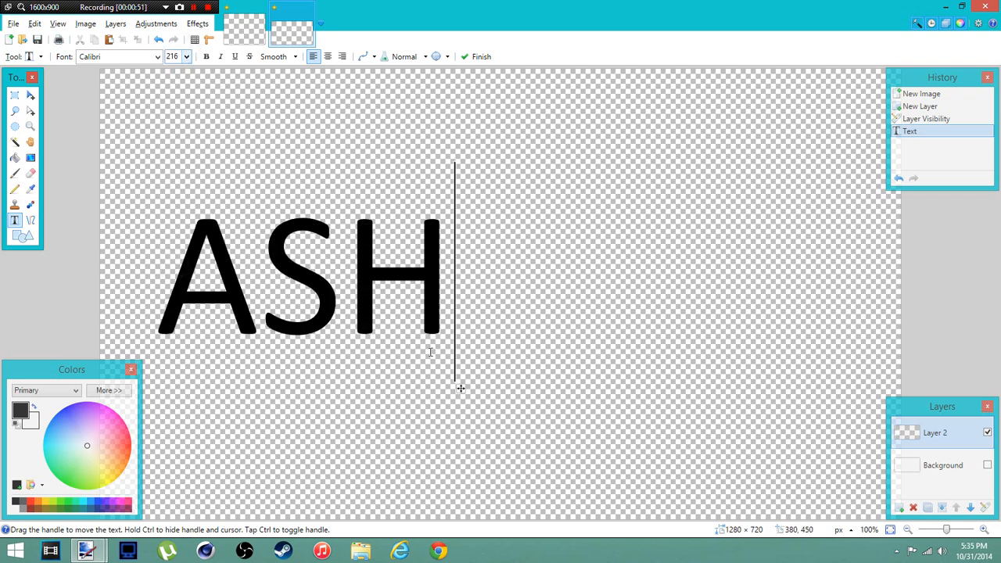
{"action": "left_click", "coordinate": [186, 57]}
{"action": "left_click", "coordinate": [172, 276]}
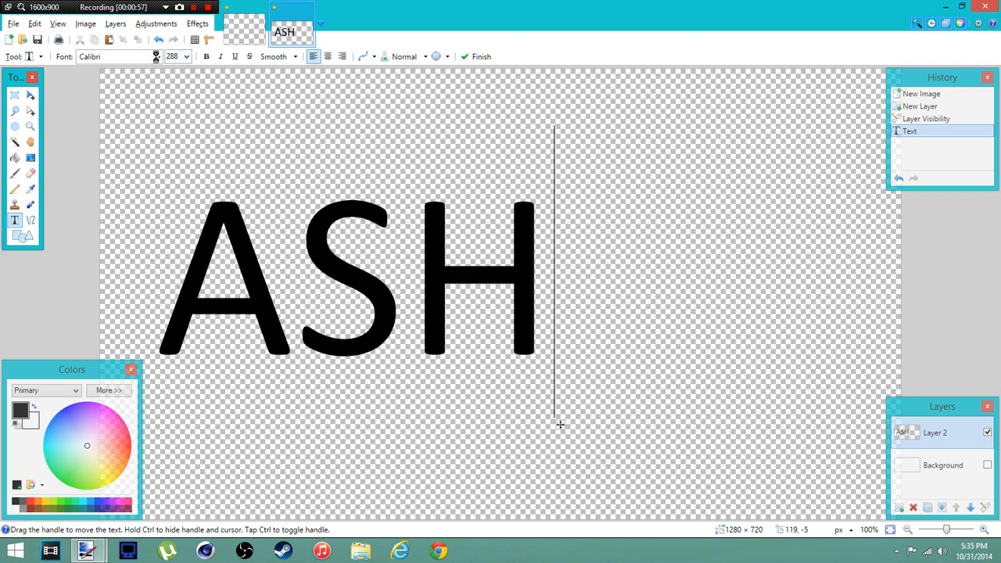
- Try the Bopollux font on the ASH text
{"action": "left_click", "coordinate": [157, 56]}
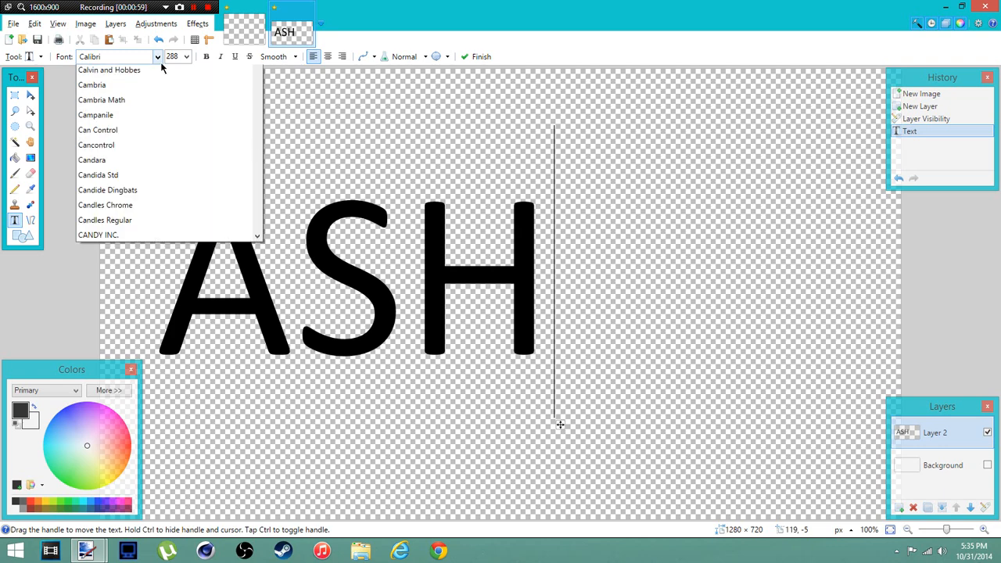
{"action": "scroll", "coordinate": [196, 253], "scroll_direction": "up", "scroll_amount": 10}
{"action": "scroll", "coordinate": [209, 252], "scroll_direction": "up", "scroll_amount": 15}
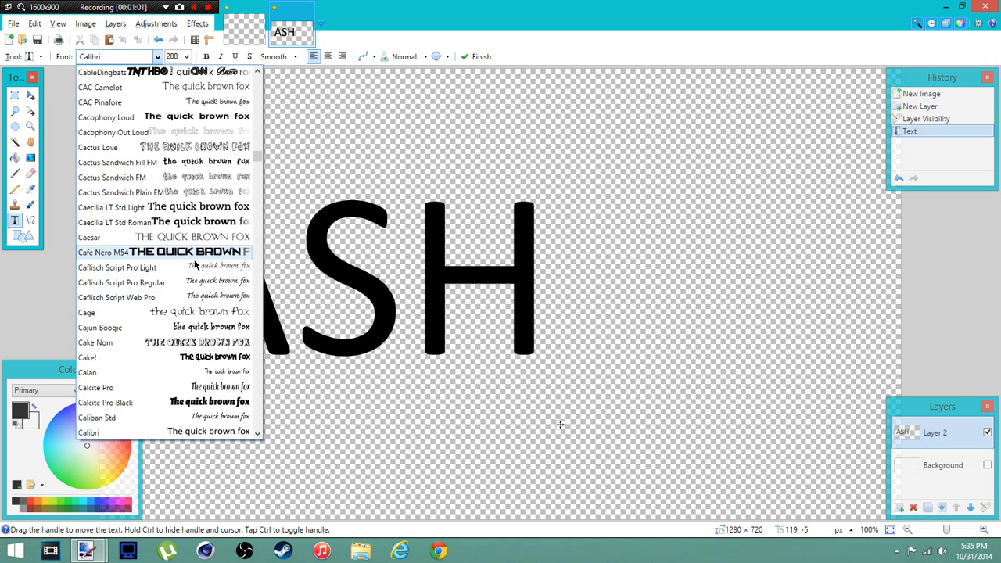
{"action": "scroll", "coordinate": [169, 201], "scroll_direction": "up", "scroll_amount": 10}
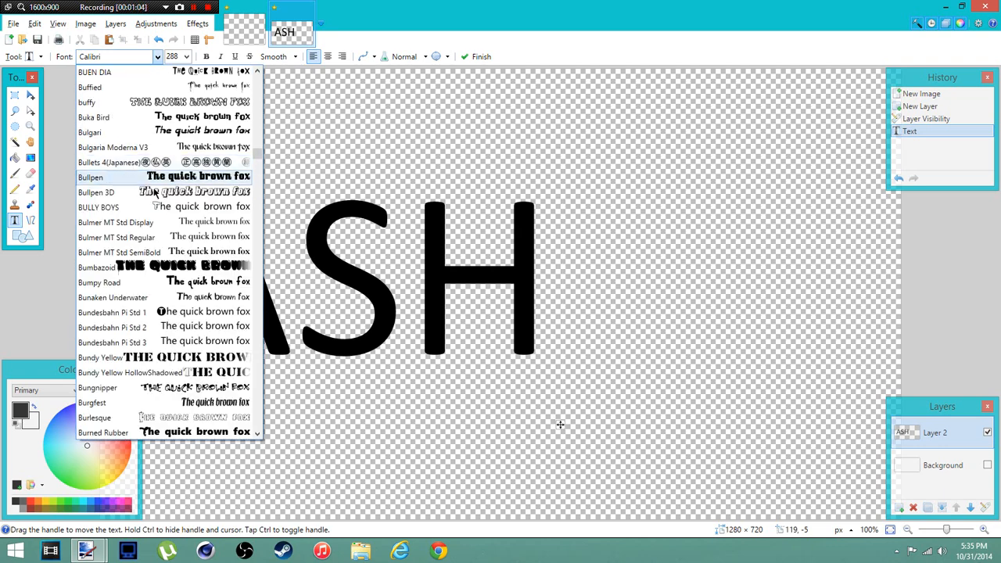
{"action": "scroll", "coordinate": [176, 181], "scroll_direction": "up", "scroll_amount": 12}
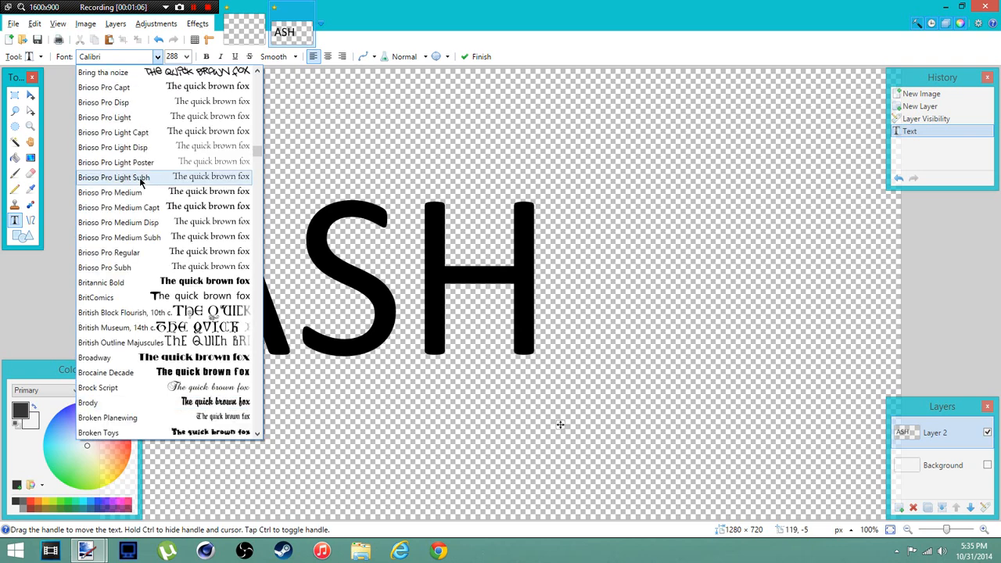
{"action": "scroll", "coordinate": [174, 252], "scroll_direction": "up", "scroll_amount": 5}
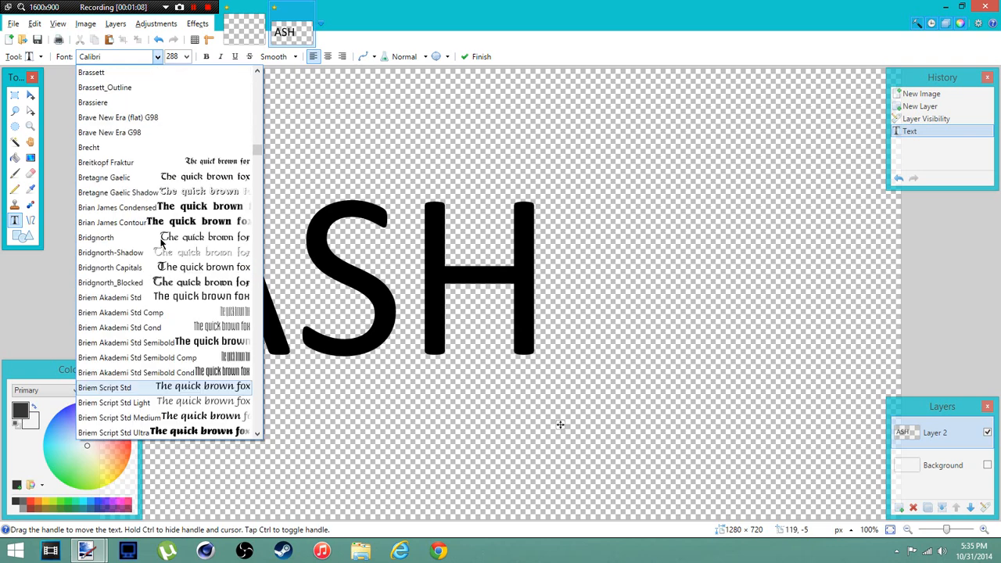
{"action": "scroll", "coordinate": [165, 176], "scroll_direction": "up", "scroll_amount": 8}
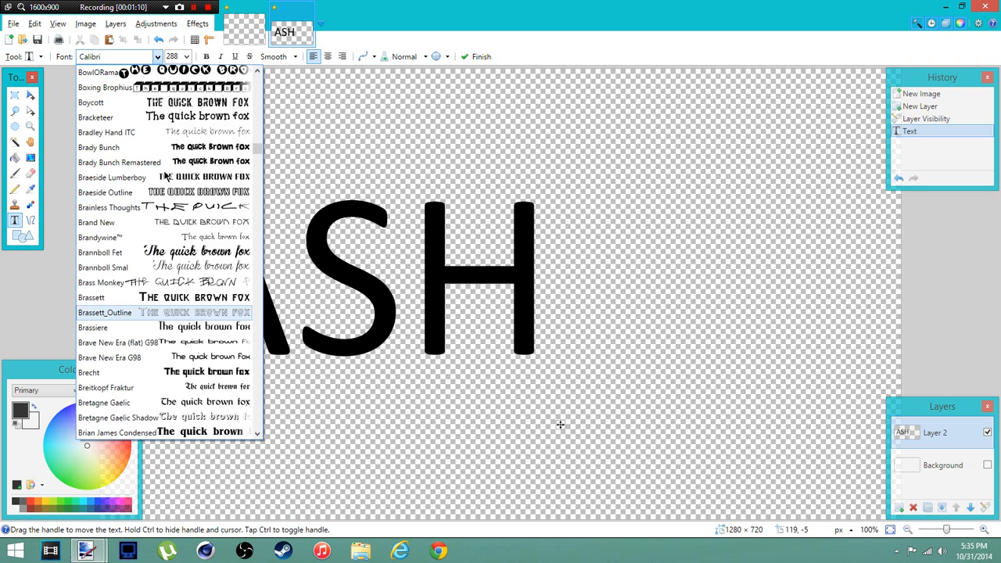
{"action": "scroll", "coordinate": [203, 238], "scroll_direction": "up", "scroll_amount": 4}
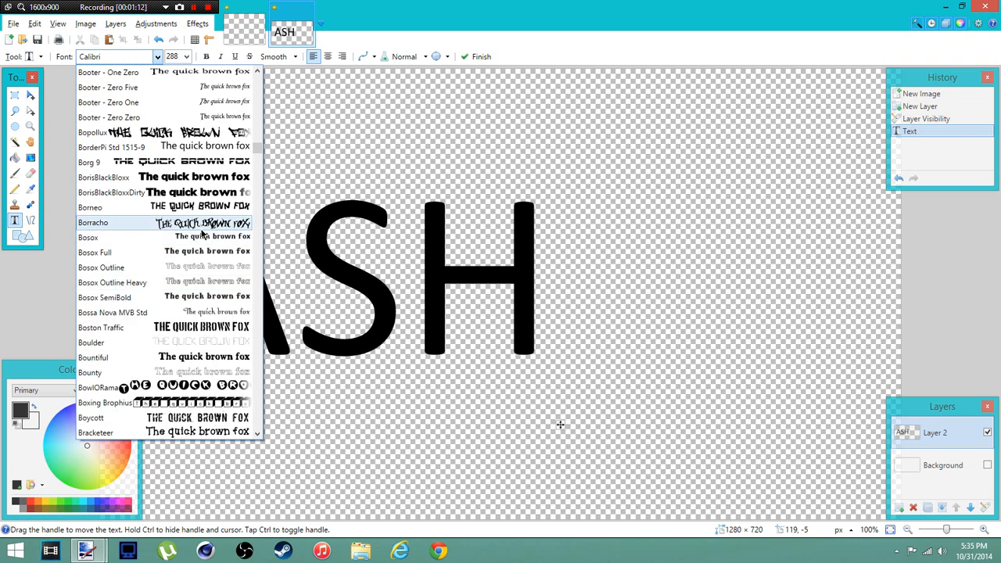
{"action": "left_click", "coordinate": [203, 224]}
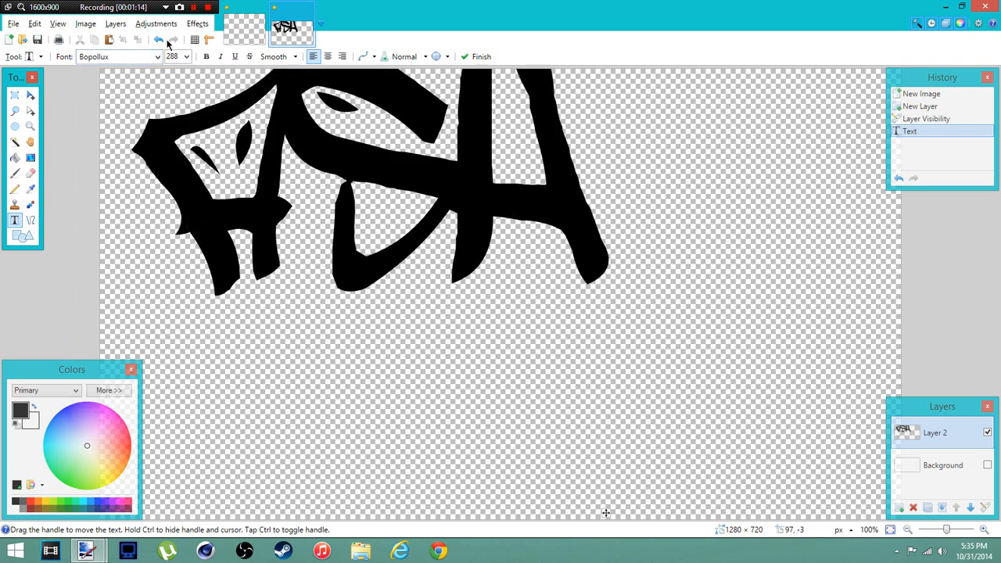
- Try the Blou font on the ASH text
{"action": "left_click", "coordinate": [159, 59]}
{"action": "scroll", "coordinate": [187, 136], "scroll_direction": "up", "scroll_amount": 10}
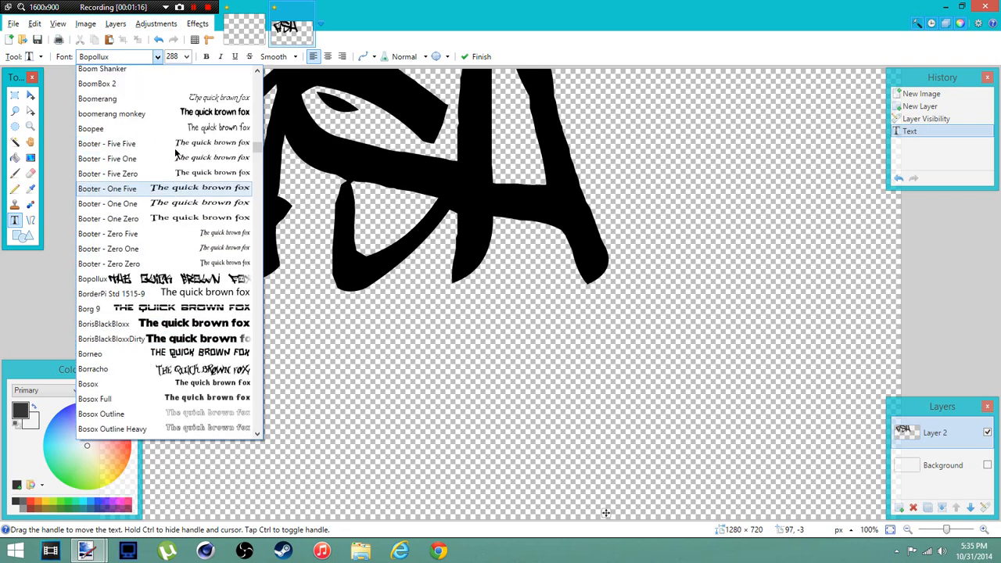
{"action": "scroll", "coordinate": [188, 137], "scroll_direction": "up", "scroll_amount": 10}
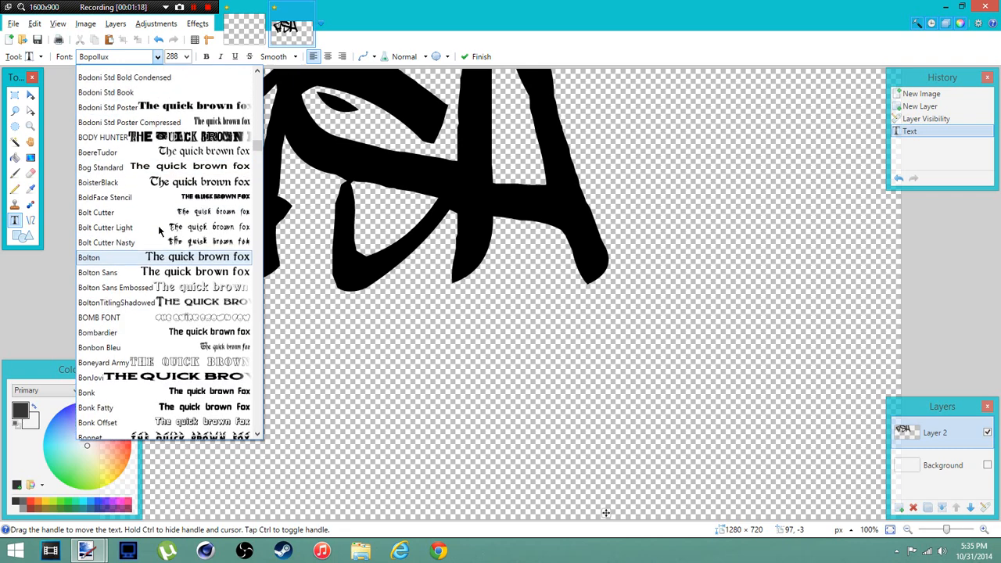
{"action": "scroll", "coordinate": [168, 233], "scroll_direction": "up", "scroll_amount": 7}
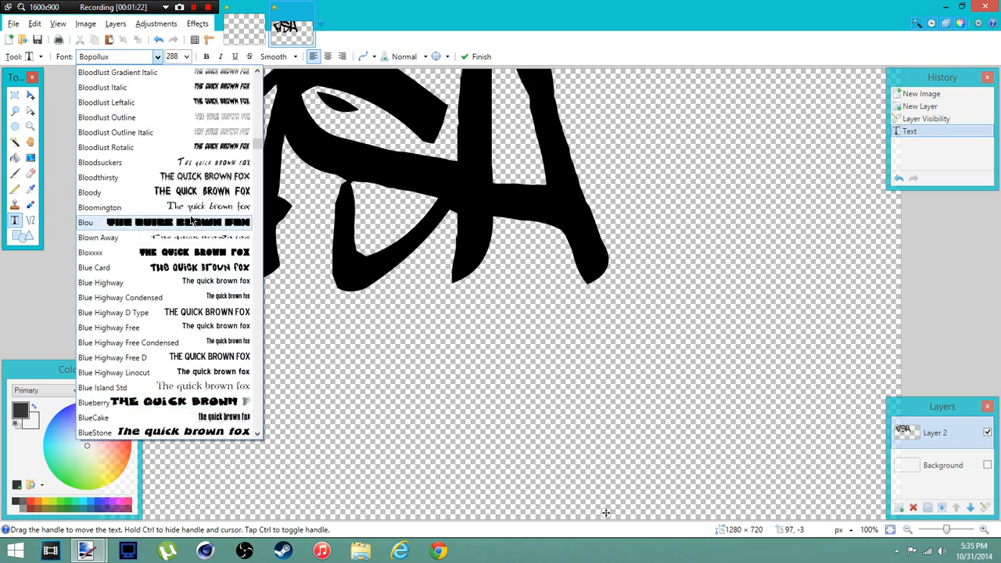
{"action": "left_click", "coordinate": [188, 222]}
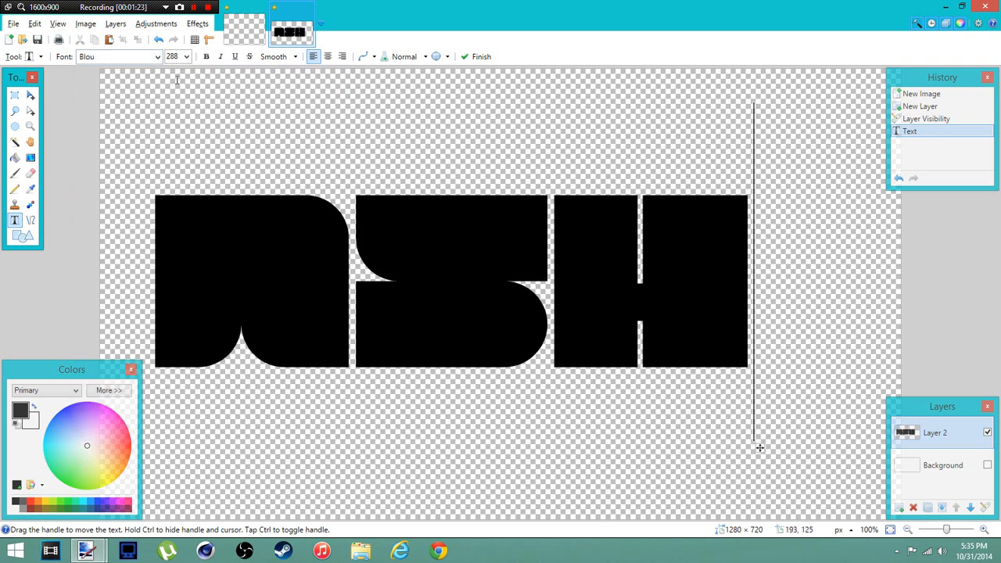
- Change the font of the ASH text to Blades
{"action": "left_click", "coordinate": [158, 57]}
{"action": "scroll", "coordinate": [188, 235], "scroll_direction": "up", "scroll_amount": 5}
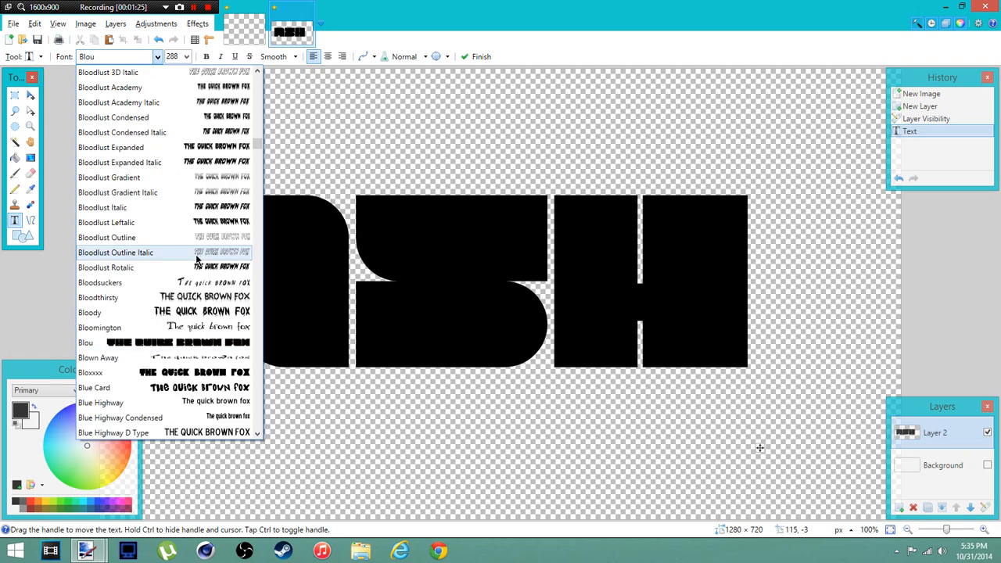
{"action": "scroll", "coordinate": [201, 286], "scroll_direction": "up", "scroll_amount": 3}
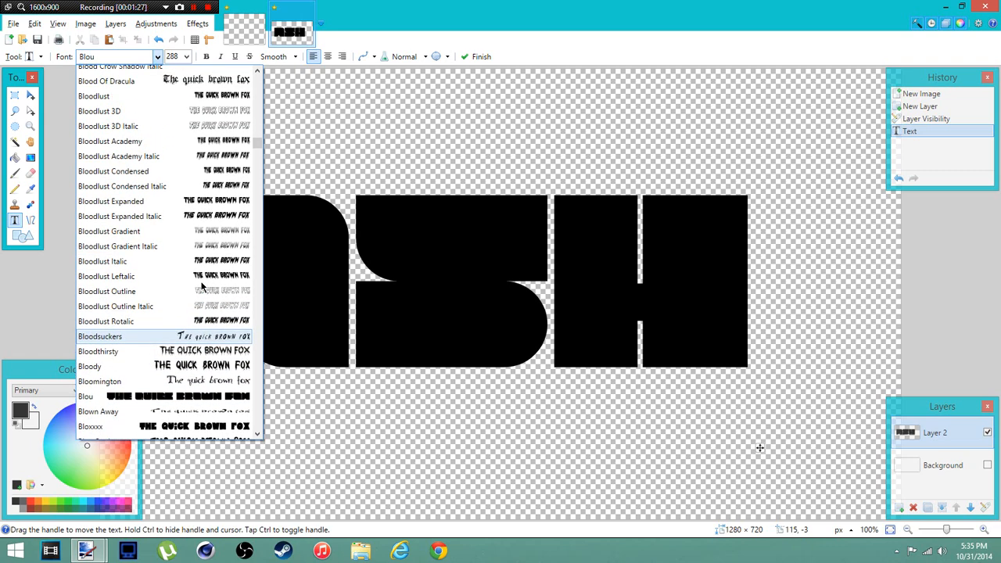
{"action": "scroll", "coordinate": [211, 283], "scroll_direction": "up", "scroll_amount": 6}
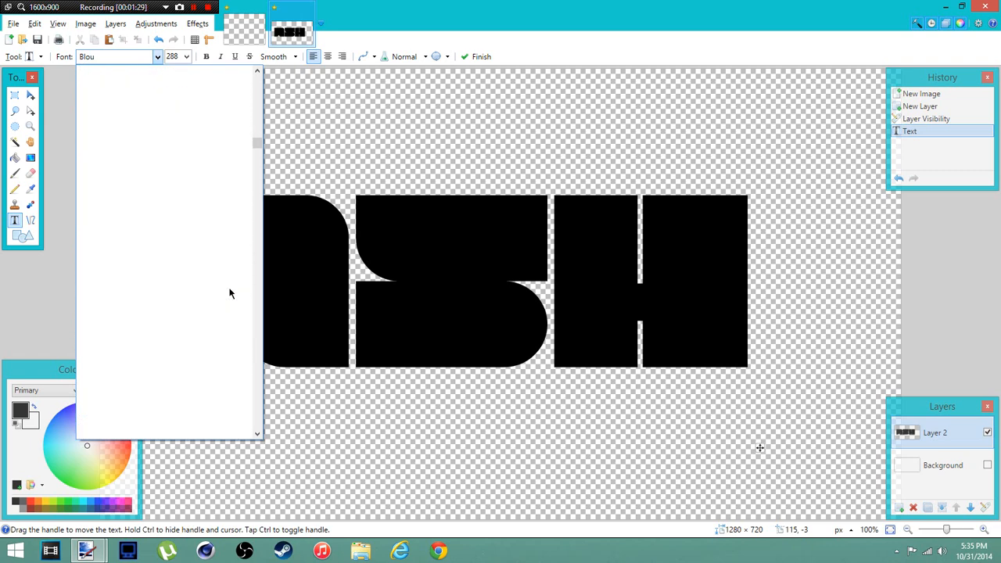
{"action": "scroll", "coordinate": [226, 286], "scroll_direction": "up", "scroll_amount": 12}
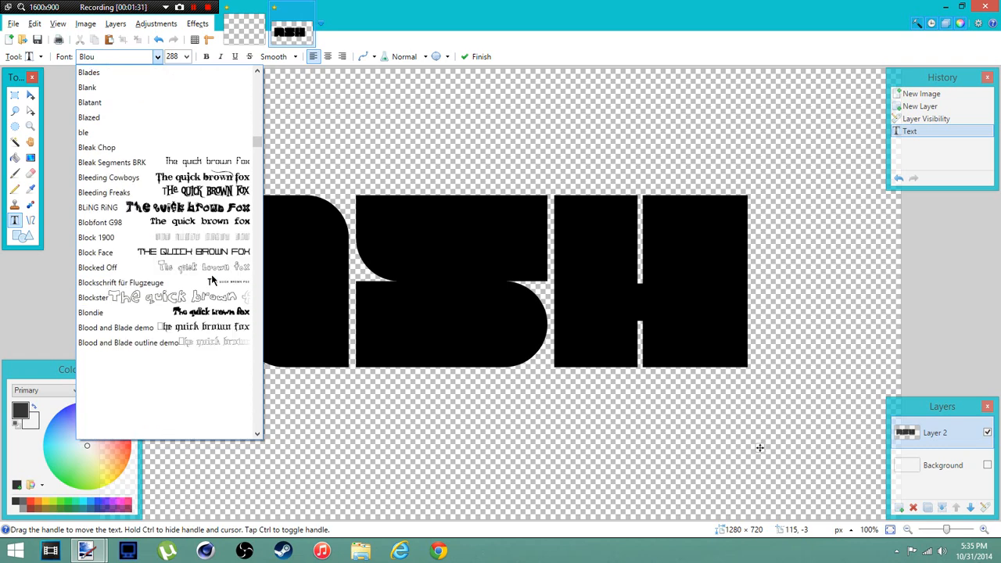
{"action": "scroll", "coordinate": [212, 276], "scroll_direction": "up", "scroll_amount": 2}
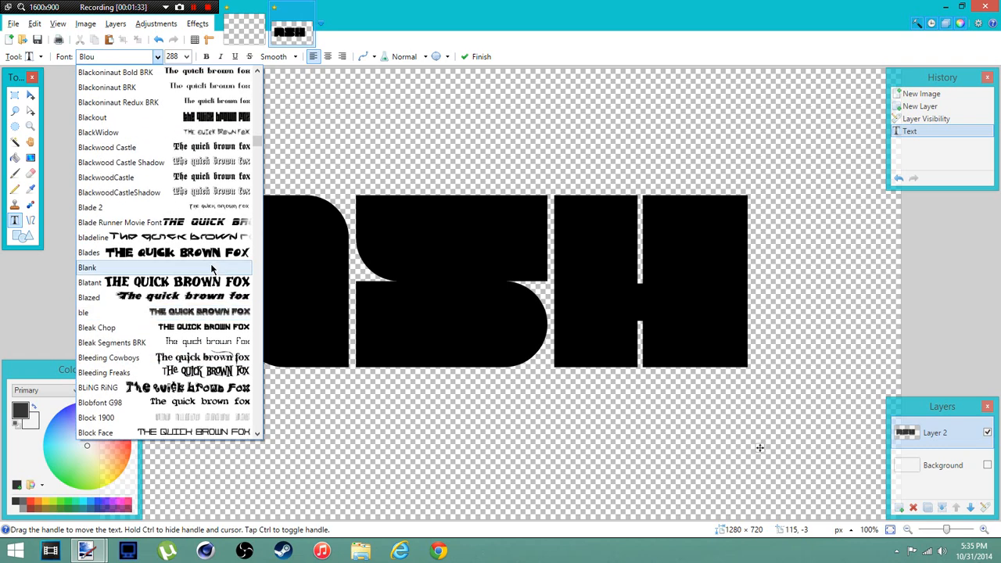
{"action": "left_click", "coordinate": [215, 259]}
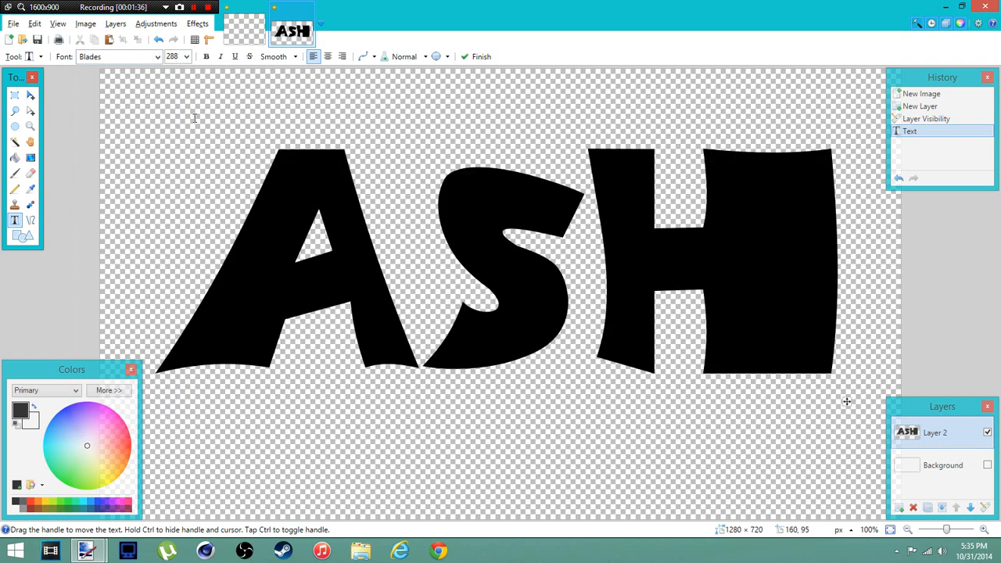
- Try the Bayday font on the ASH text and set its font size to 216
{"action": "left_click", "coordinate": [157, 56]}
{"action": "scroll", "coordinate": [187, 228], "scroll_direction": "up", "scroll_amount": 15}
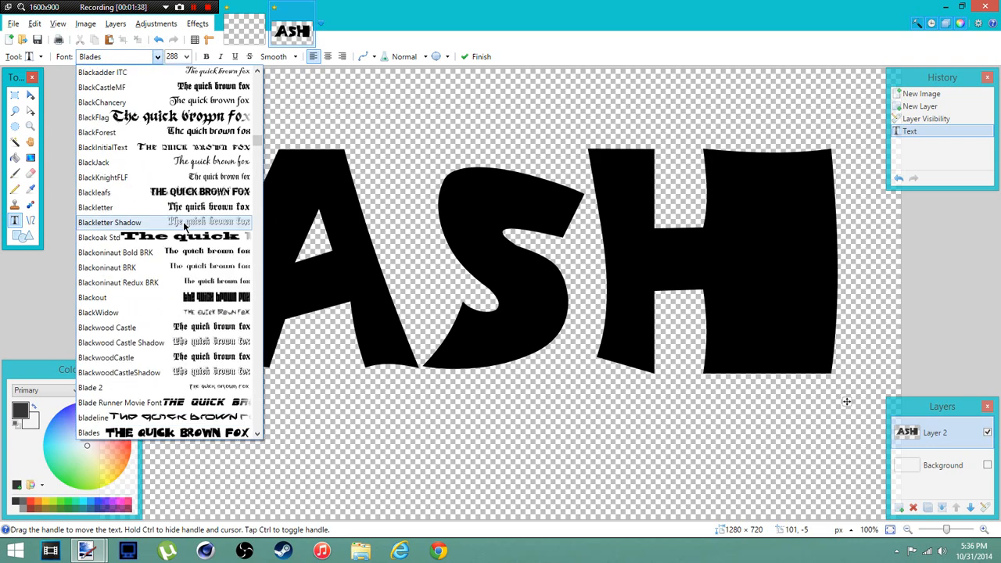
{"action": "scroll", "coordinate": [172, 227], "scroll_direction": "up", "scroll_amount": 8}
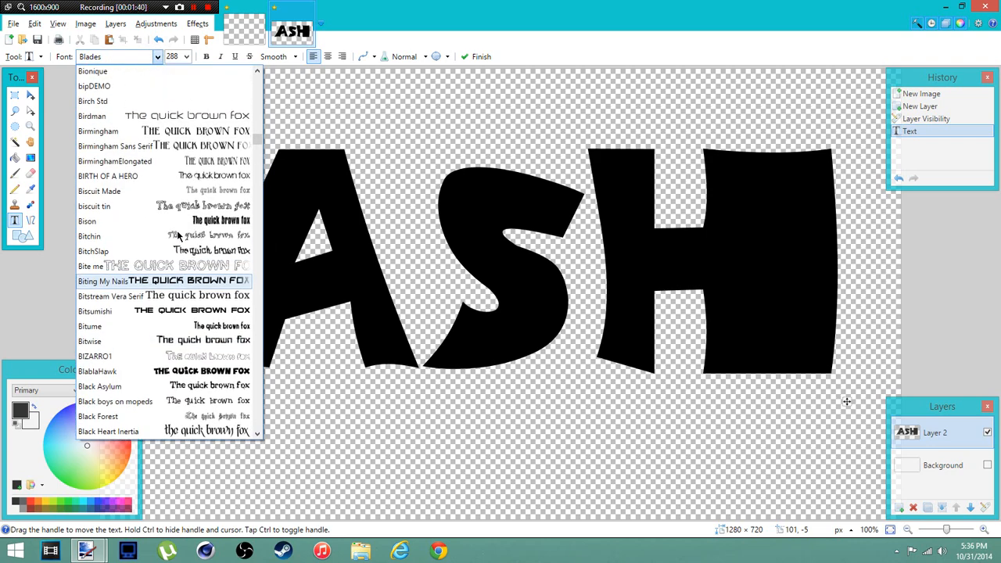
{"action": "scroll", "coordinate": [175, 247], "scroll_direction": "up", "scroll_amount": 6}
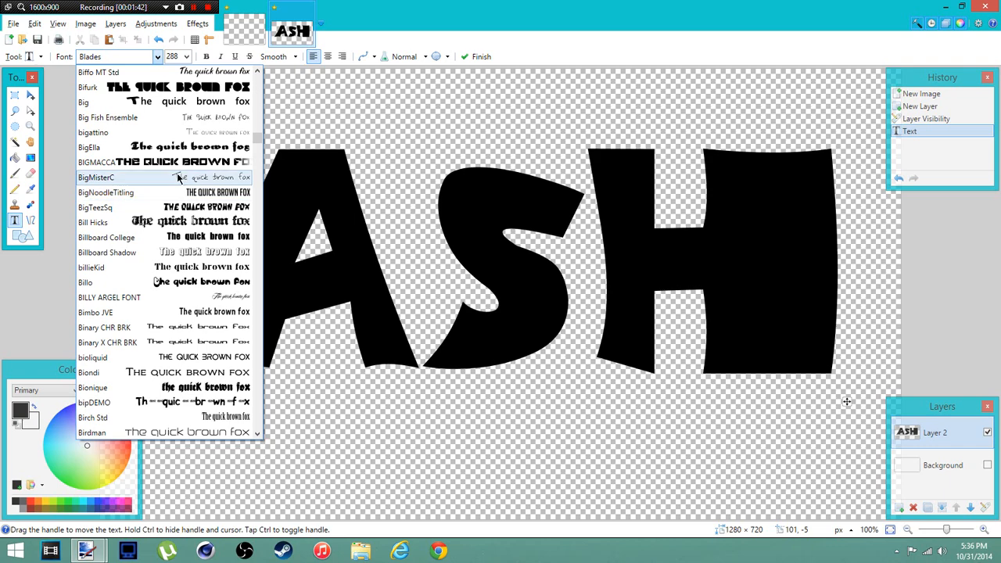
{"action": "scroll", "coordinate": [178, 201], "scroll_direction": "up", "scroll_amount": 8}
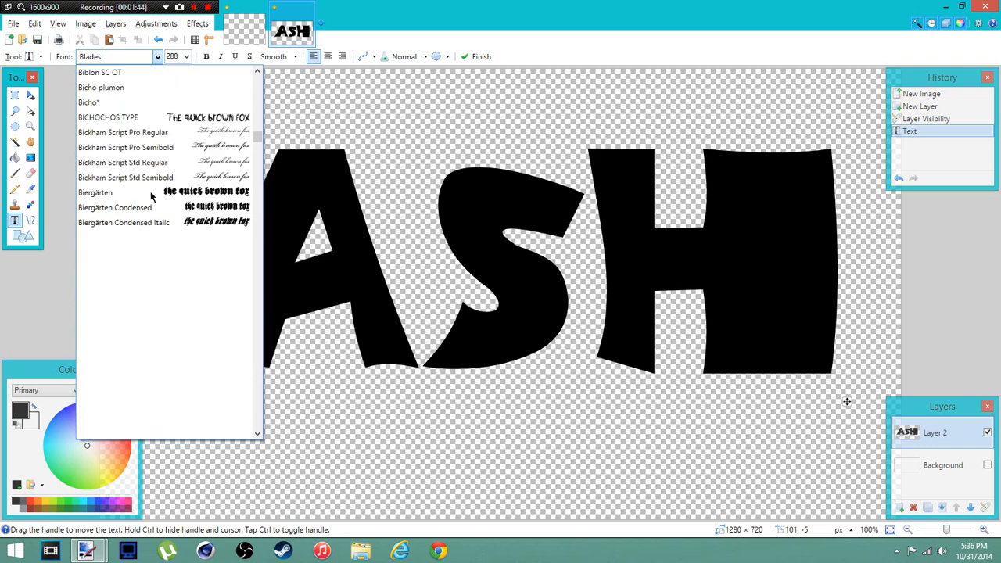
{"action": "scroll", "coordinate": [201, 211], "scroll_direction": "up", "scroll_amount": 6}
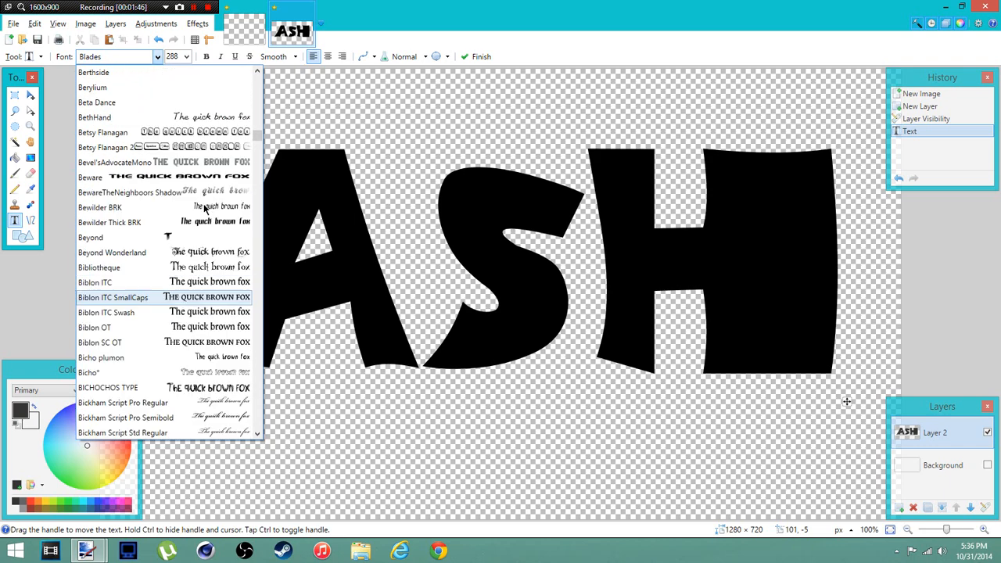
{"action": "scroll", "coordinate": [195, 209], "scroll_direction": "up", "scroll_amount": 6}
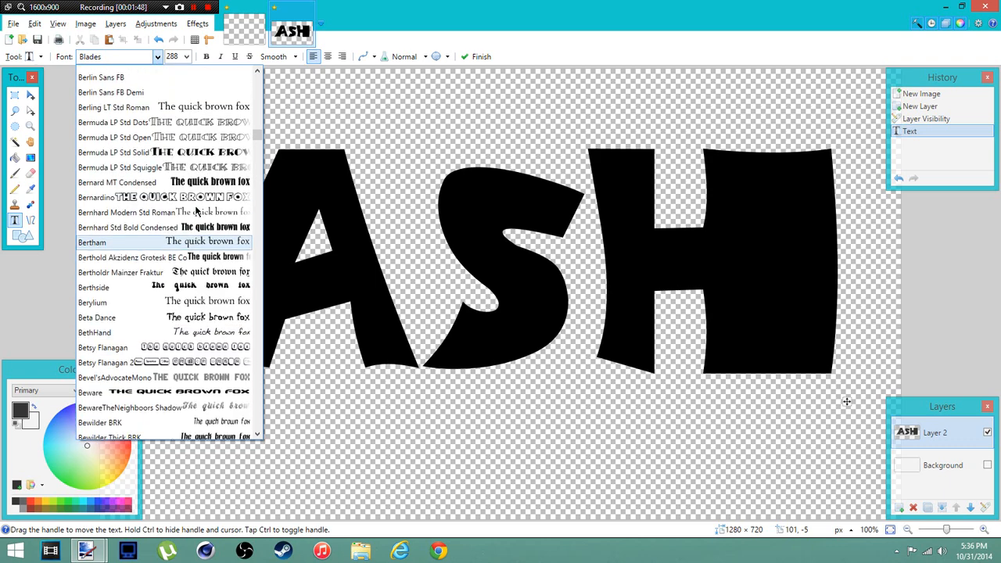
{"action": "scroll", "coordinate": [195, 210], "scroll_direction": "up", "scroll_amount": 5}
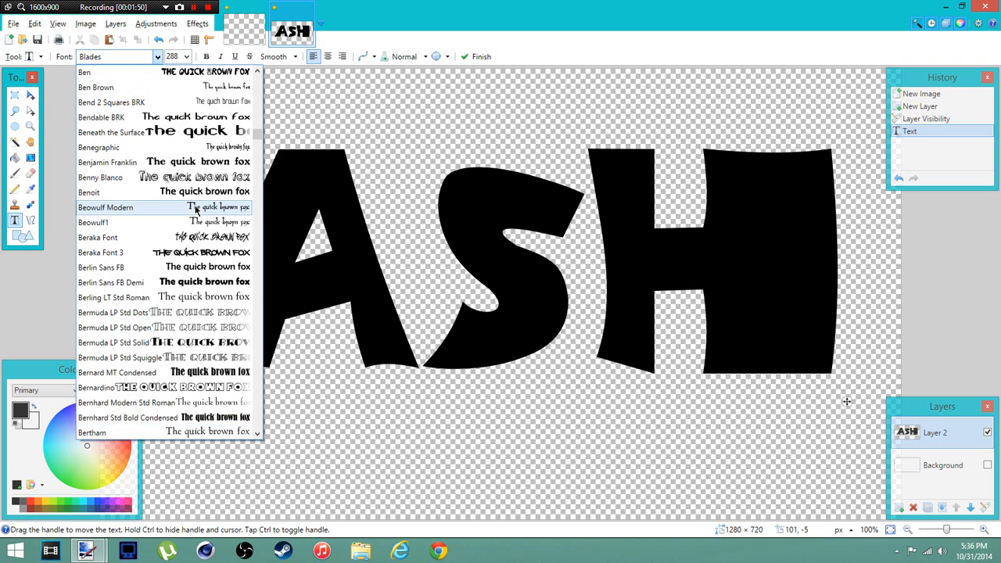
{"action": "scroll", "coordinate": [196, 210], "scroll_direction": "up", "scroll_amount": 6}
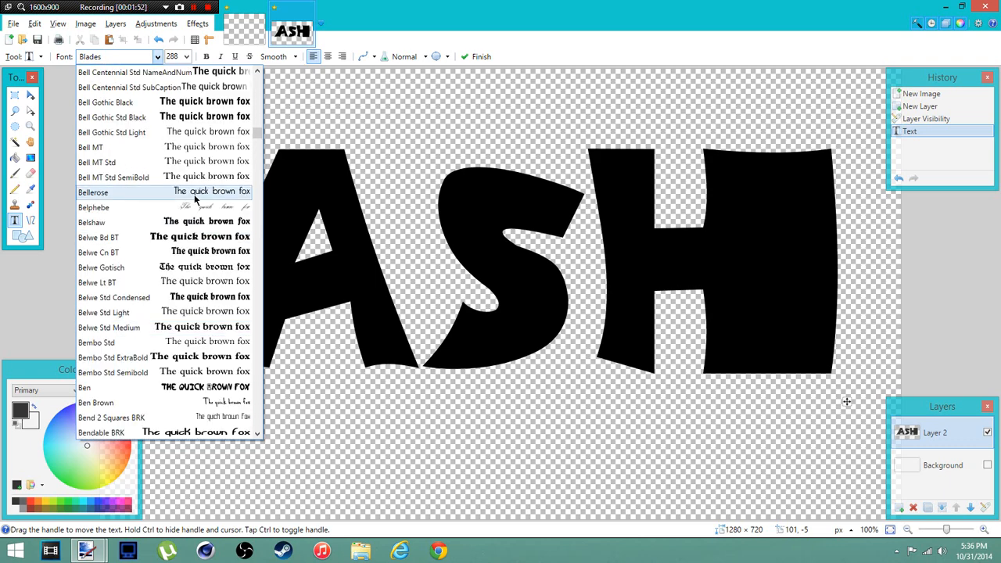
{"action": "scroll", "coordinate": [197, 195], "scroll_direction": "up", "scroll_amount": 6}
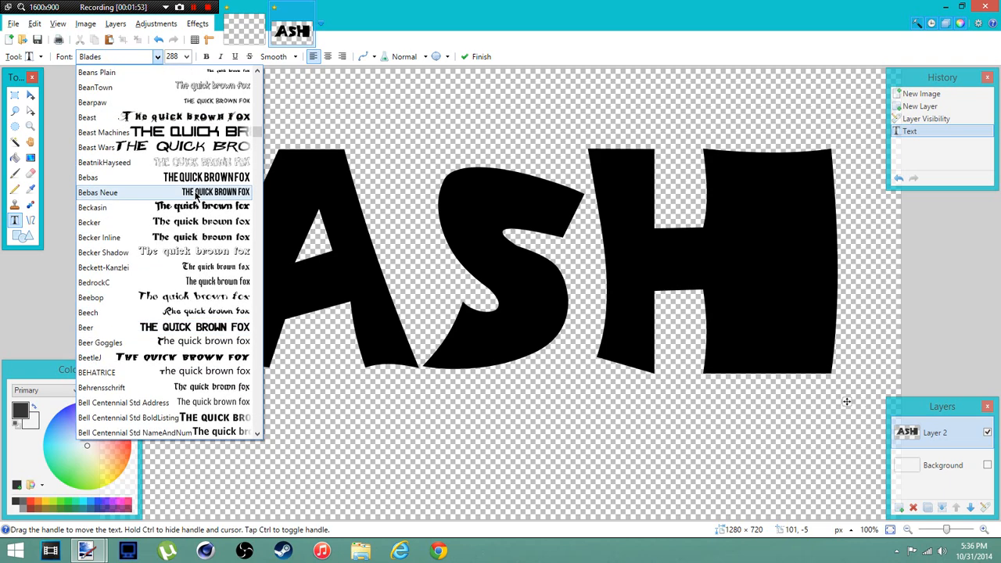
{"action": "scroll", "coordinate": [195, 193], "scroll_direction": "up", "scroll_amount": 5}
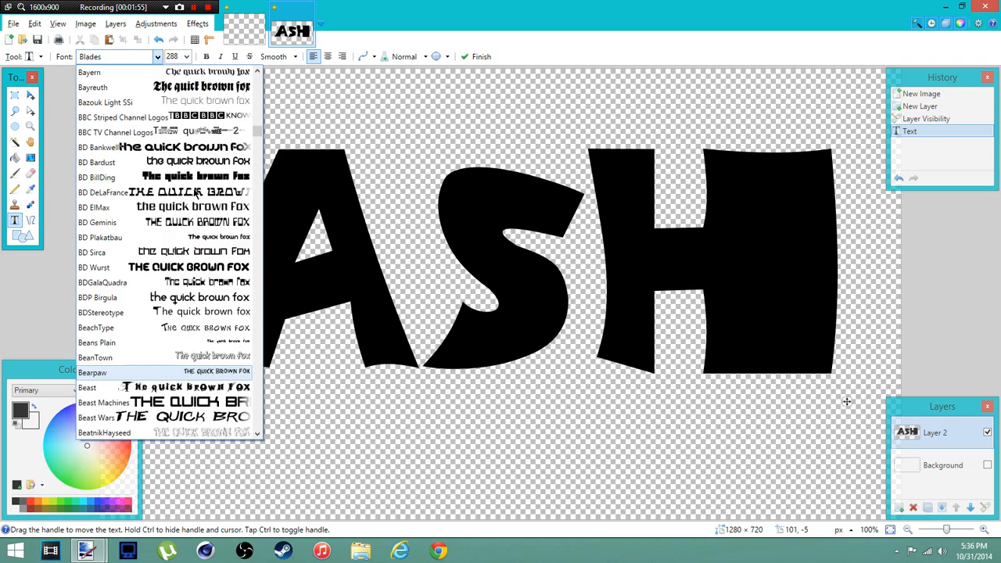
{"action": "scroll", "coordinate": [193, 193], "scroll_direction": "up", "scroll_amount": 3}
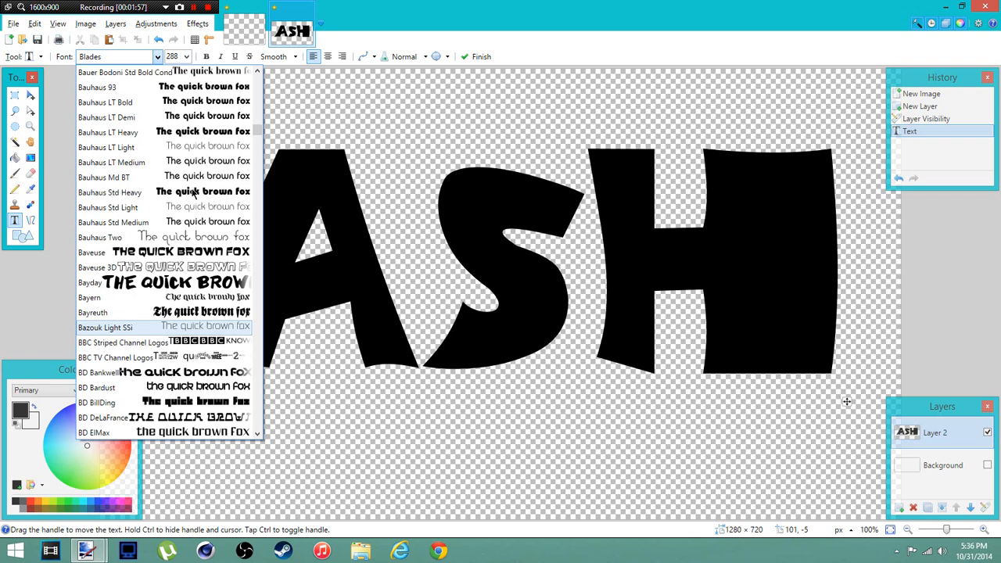
{"action": "left_click", "coordinate": [186, 280]}
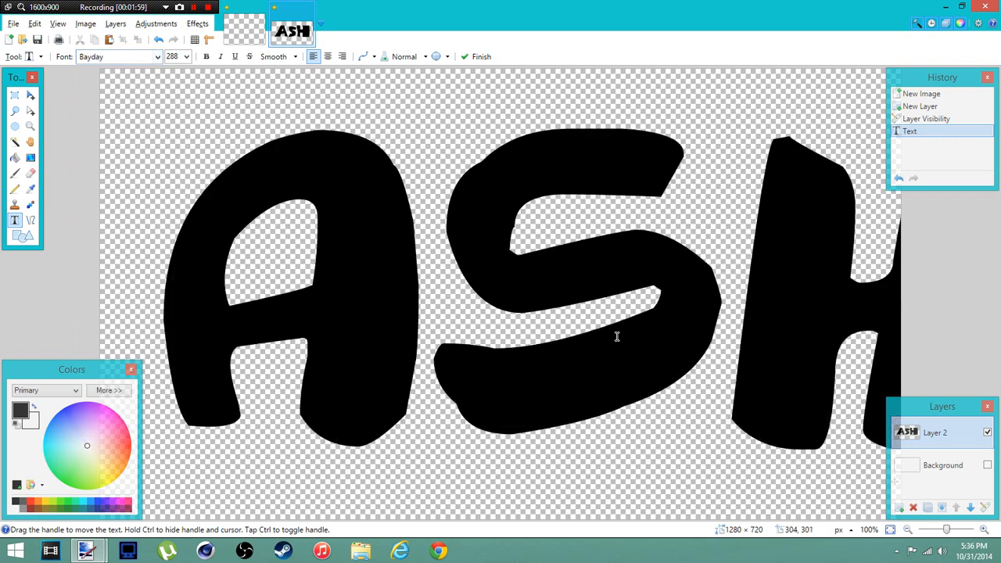
{"action": "left_click", "coordinate": [186, 56]}
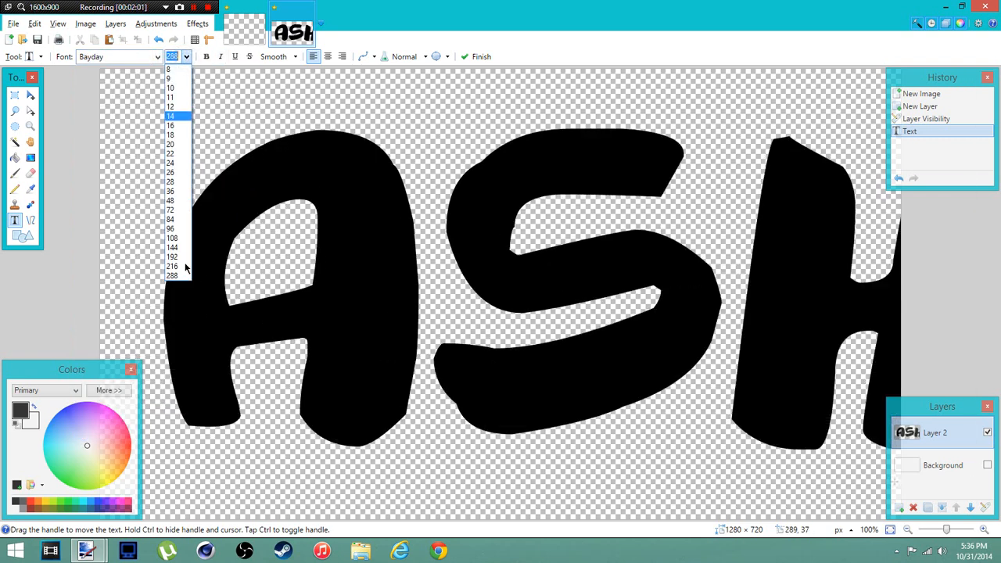
{"action": "left_click", "coordinate": [183, 262]}
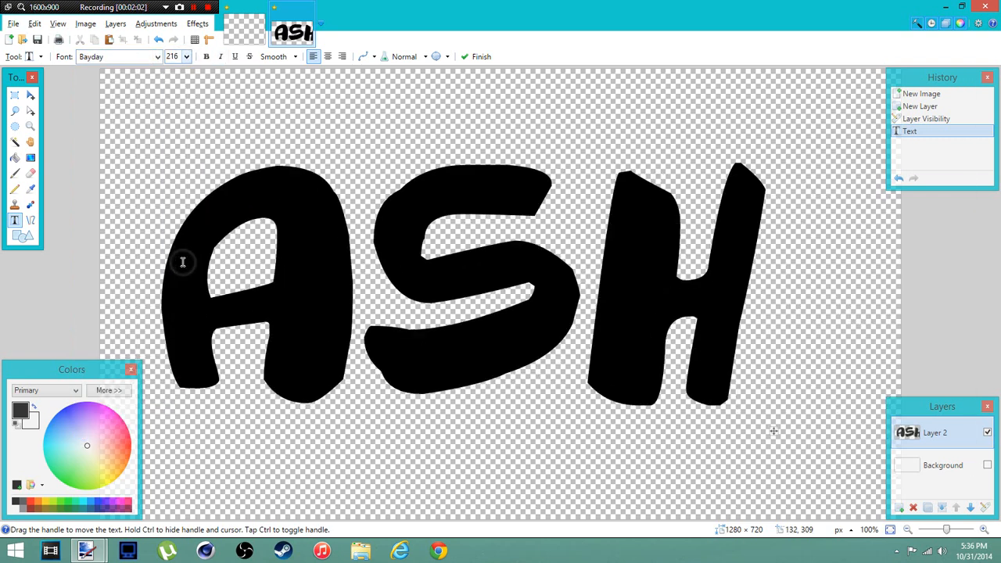
- Try the Bauhaus Std Heavy font on the ASH text
{"action": "left_click", "coordinate": [157, 56]}
{"action": "scroll", "coordinate": [187, 194], "scroll_direction": "up", "scroll_amount": 6}
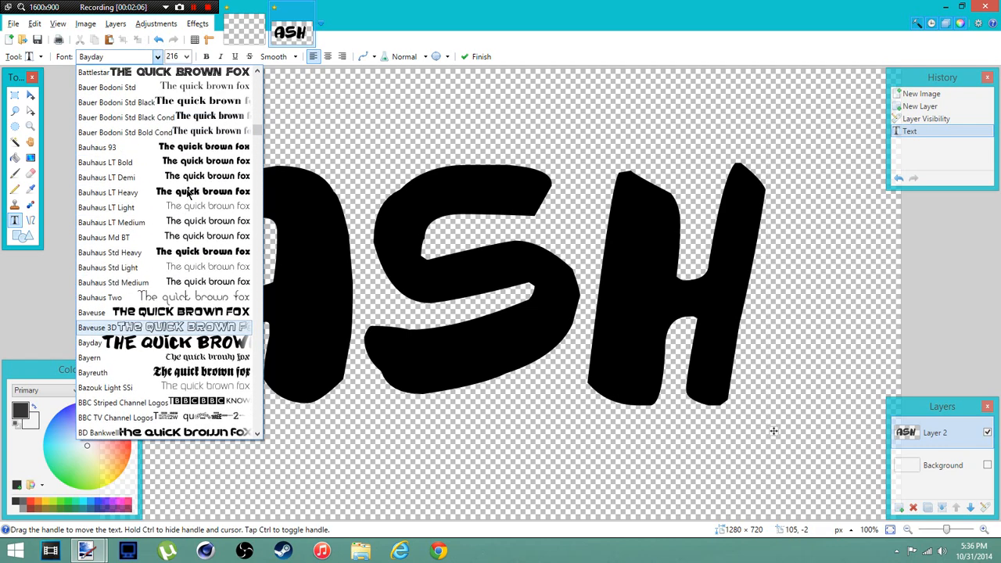
{"action": "left_click", "coordinate": [194, 251]}
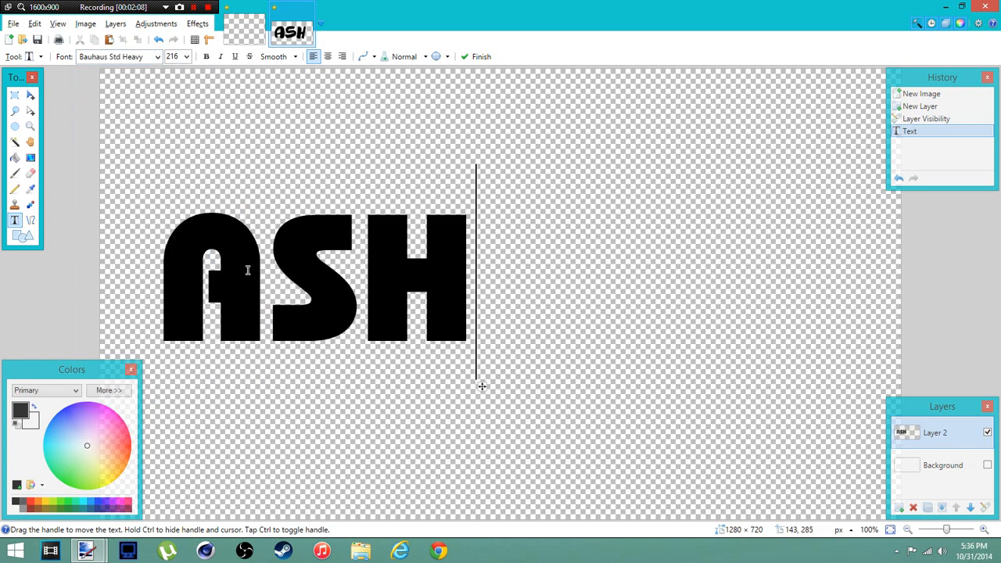
- Try the BatmanForeverAlternate font on the ASH text
{"action": "left_click", "coordinate": [156, 56]}
{"action": "scroll", "coordinate": [201, 213], "scroll_direction": "up", "scroll_amount": 5}
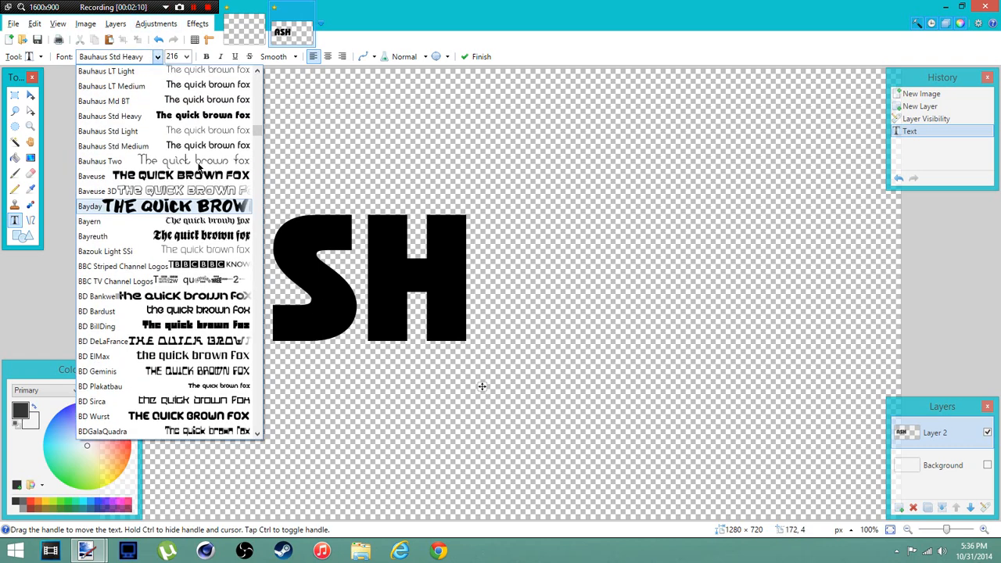
{"action": "scroll", "coordinate": [200, 213], "scroll_direction": "up", "scroll_amount": 9}
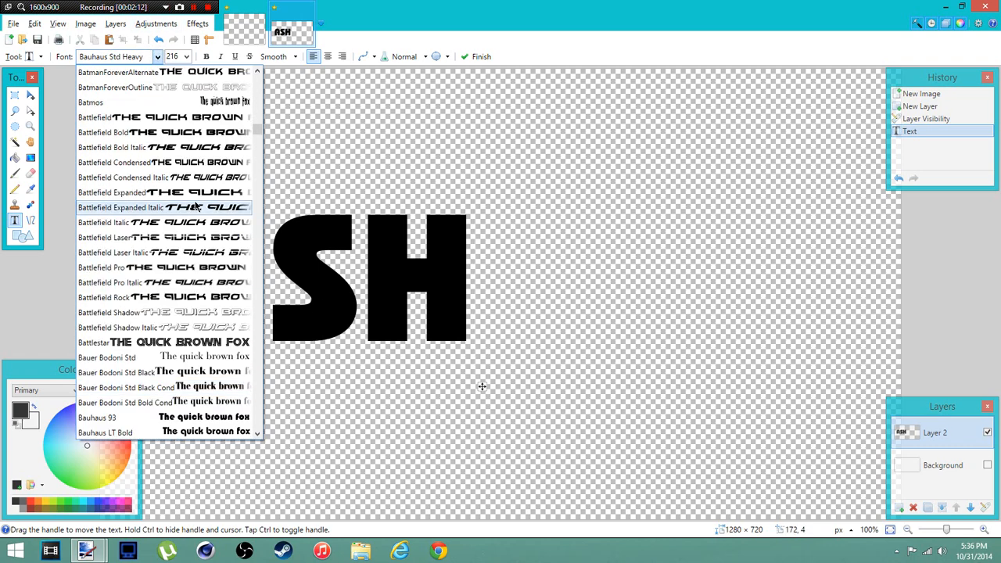
{"action": "left_click", "coordinate": [196, 207]}
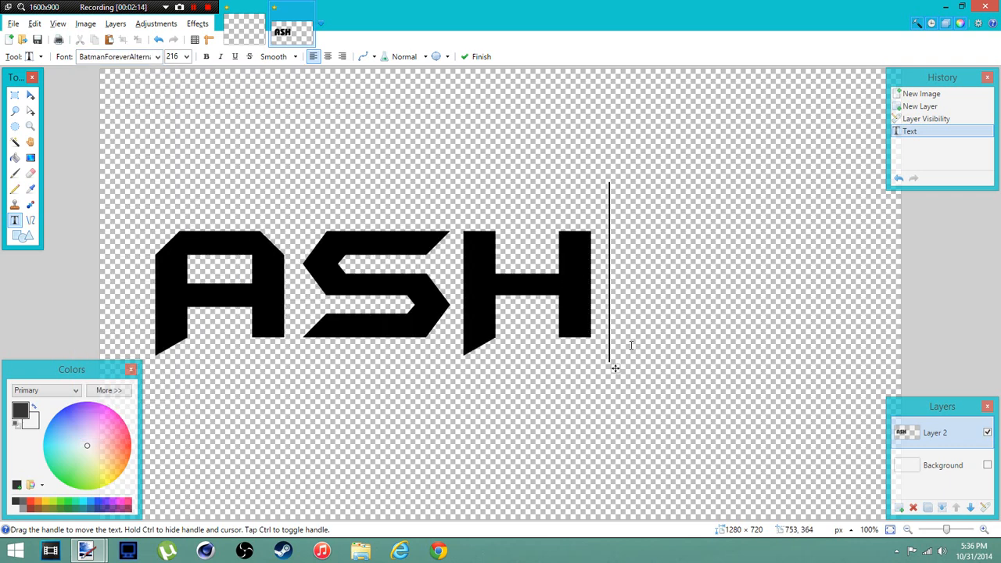
- Change the font of the ASH text to Base9SC
{"action": "left_click", "coordinate": [157, 57]}
{"action": "scroll", "coordinate": [167, 168], "scroll_direction": "up", "scroll_amount": 4}
{"action": "scroll", "coordinate": [167, 168], "scroll_direction": "up", "scroll_amount": 5}
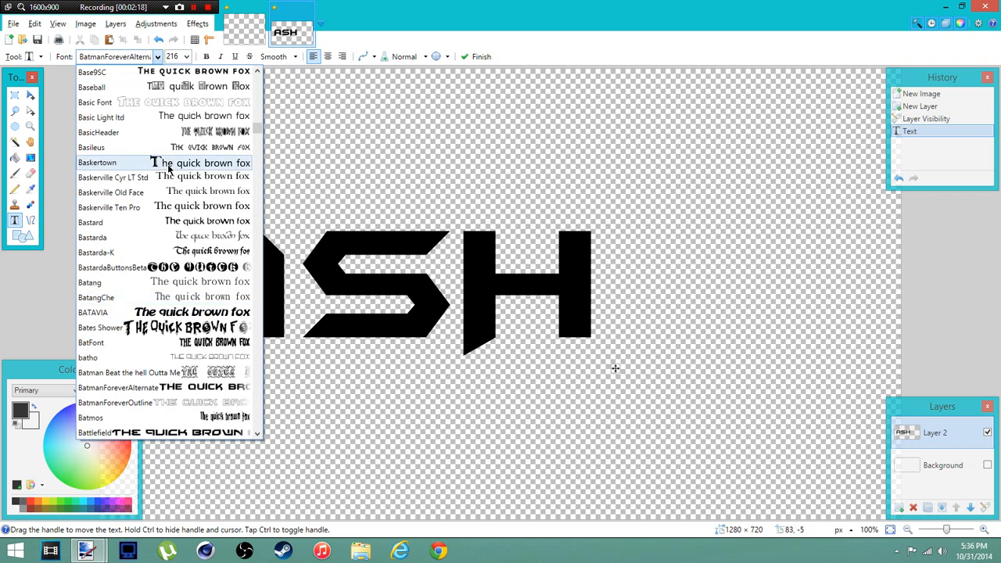
{"action": "left_click", "coordinate": [208, 162]}
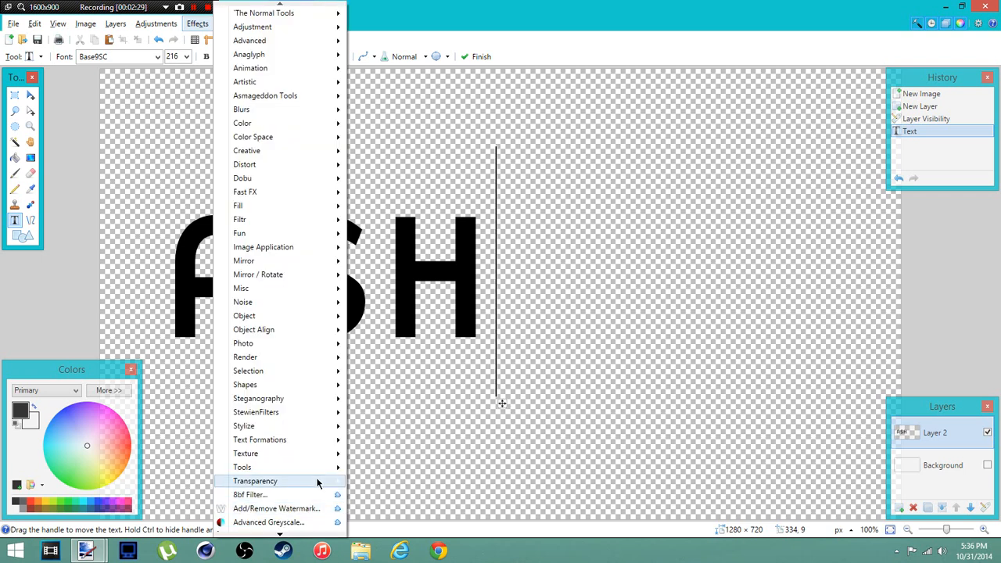
- Centre the ASH text on the canvas with the Align Object effect set to Middle Center
{"action": "left_click", "coordinate": [279, 536]}
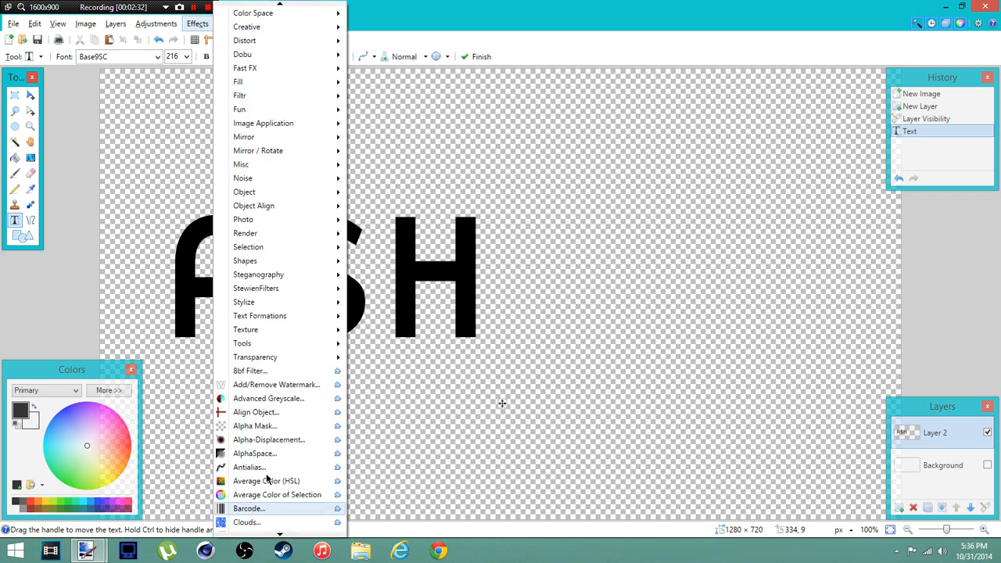
{"action": "left_click", "coordinate": [255, 421]}
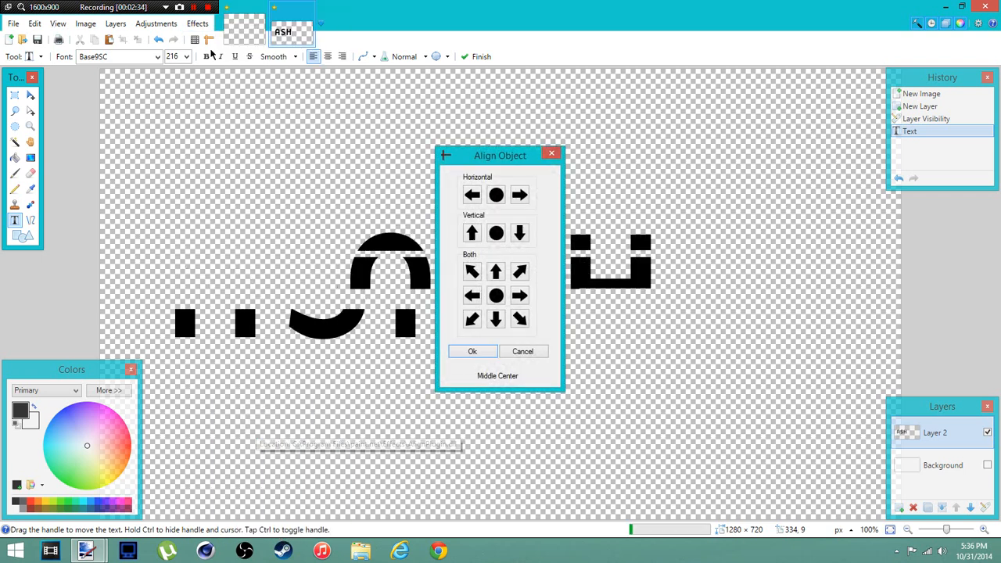
{"action": "left_click", "coordinate": [473, 351]}
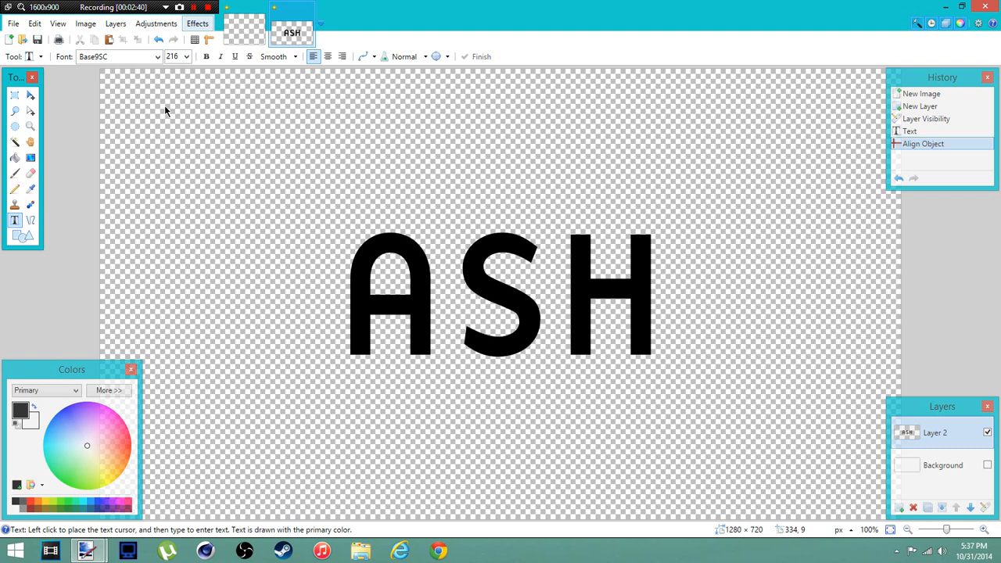
{"action": "left_click", "coordinate": [197, 23]}
{"action": "left_click", "coordinate": [197, 23]}
{"action": "left_click", "coordinate": [158, 24]}
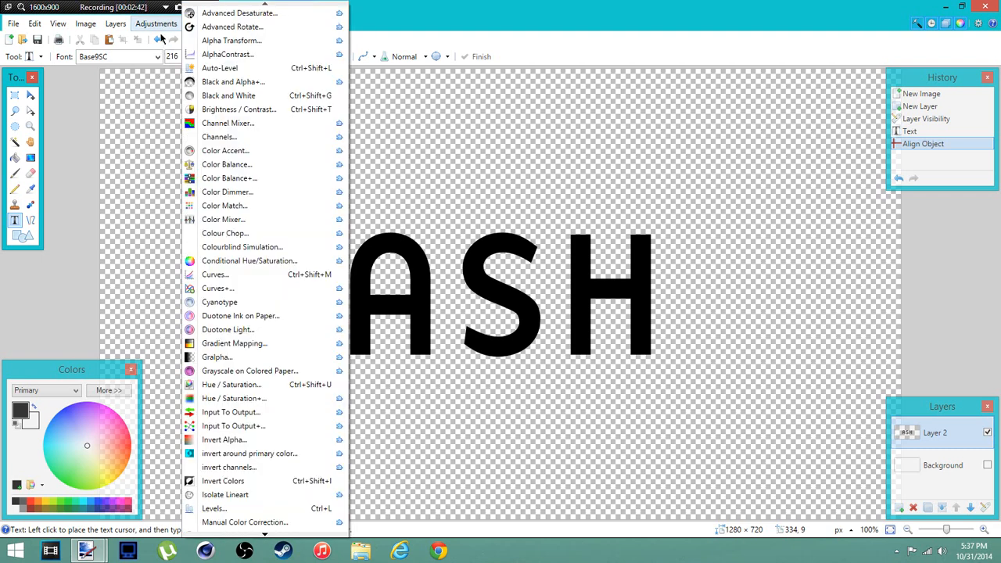
{"action": "left_click", "coordinate": [421, 5]}
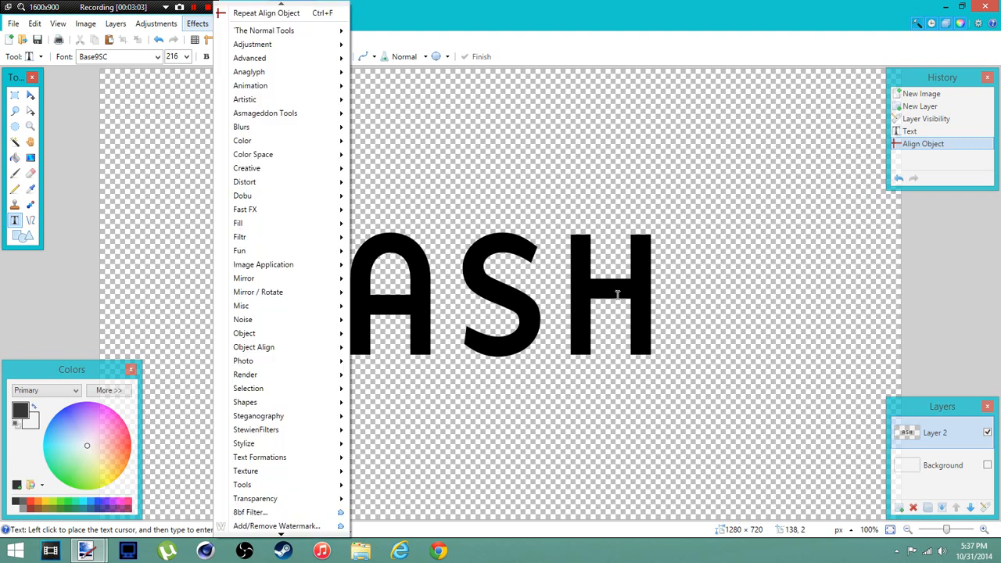
- Apply the pyrochild Outline Object effect to the ASH text with width 2, softness 251 and a light blue colour (R 0, G 182, B 255)
{"action": "mouse_move", "coordinate": [289, 334]}
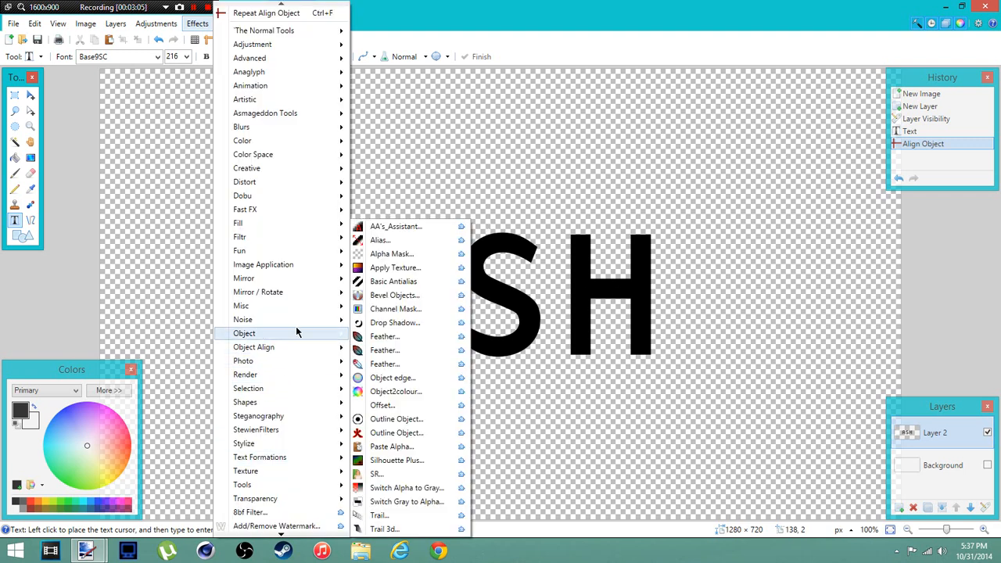
{"action": "left_click", "coordinate": [385, 434]}
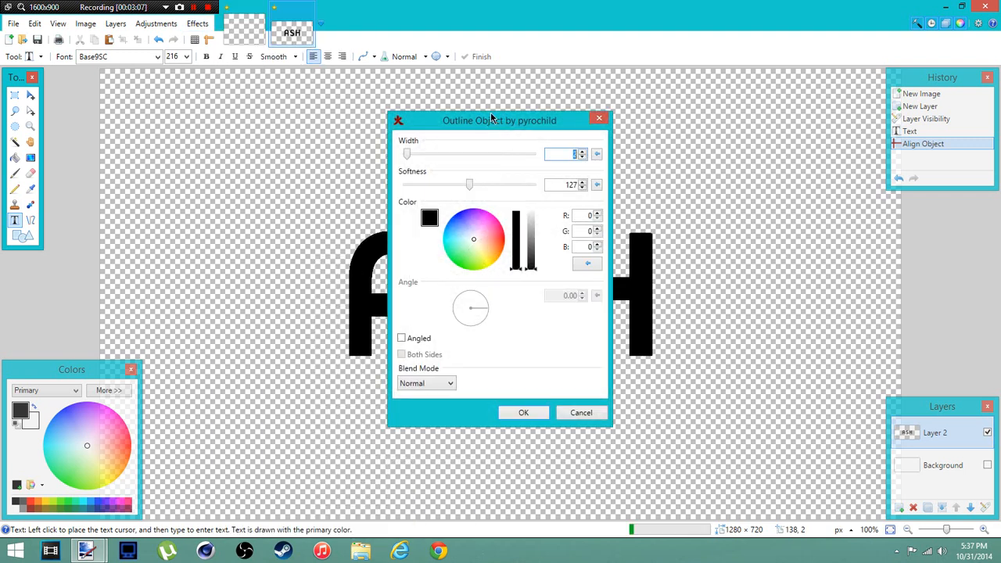
{"action": "left_click_drag", "start_coordinate": [480, 122], "coordinate": [660, 111]}
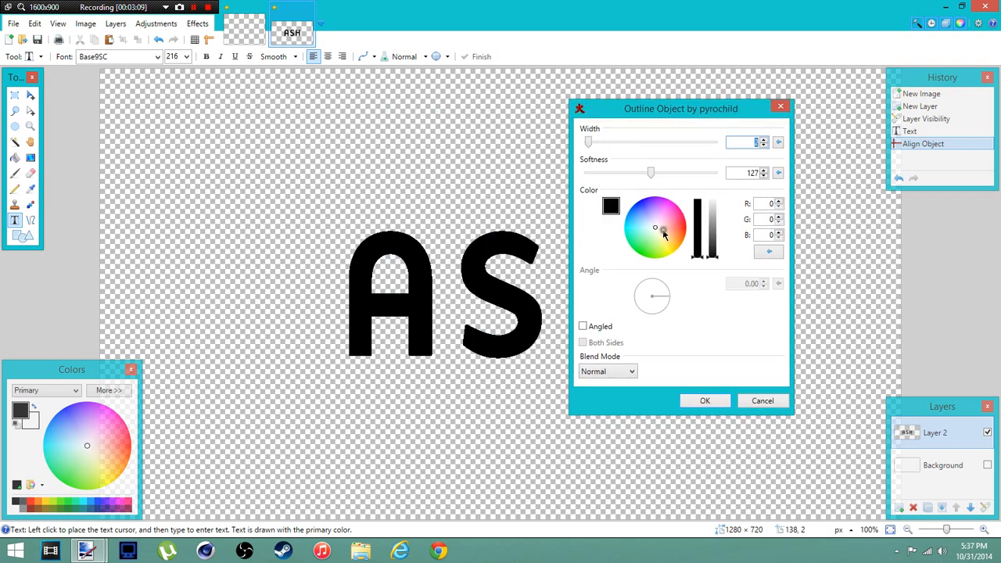
{"action": "left_click_drag", "start_coordinate": [663, 233], "coordinate": [625, 218]}
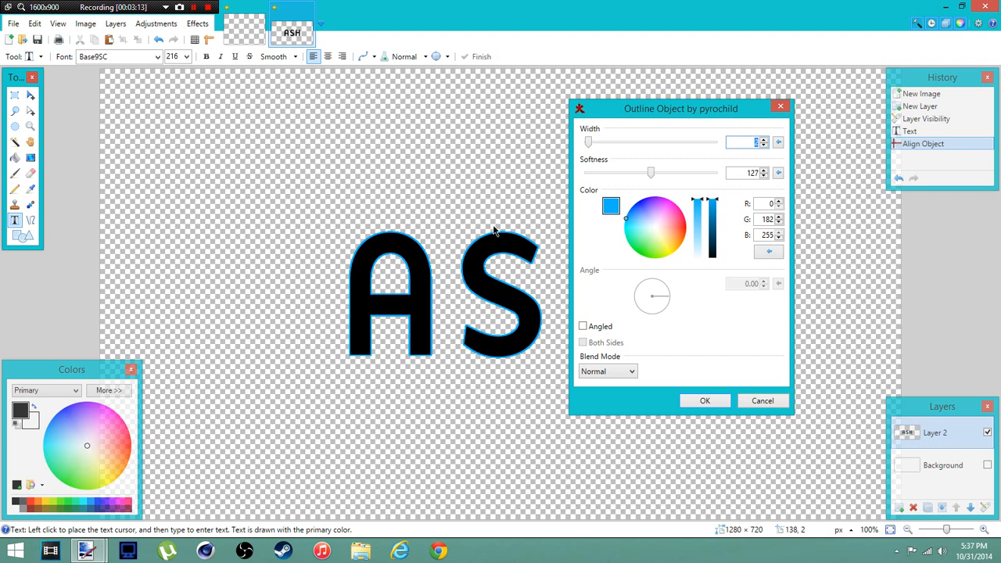
{"action": "left_click_drag", "start_coordinate": [653, 172], "coordinate": [682, 179]}
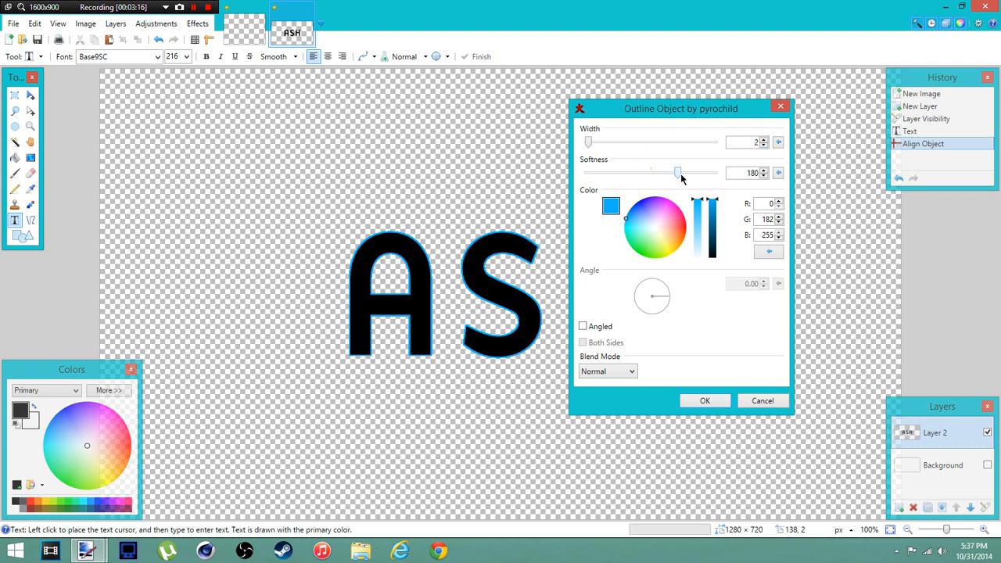
{"action": "double_click", "coordinate": [739, 172]}
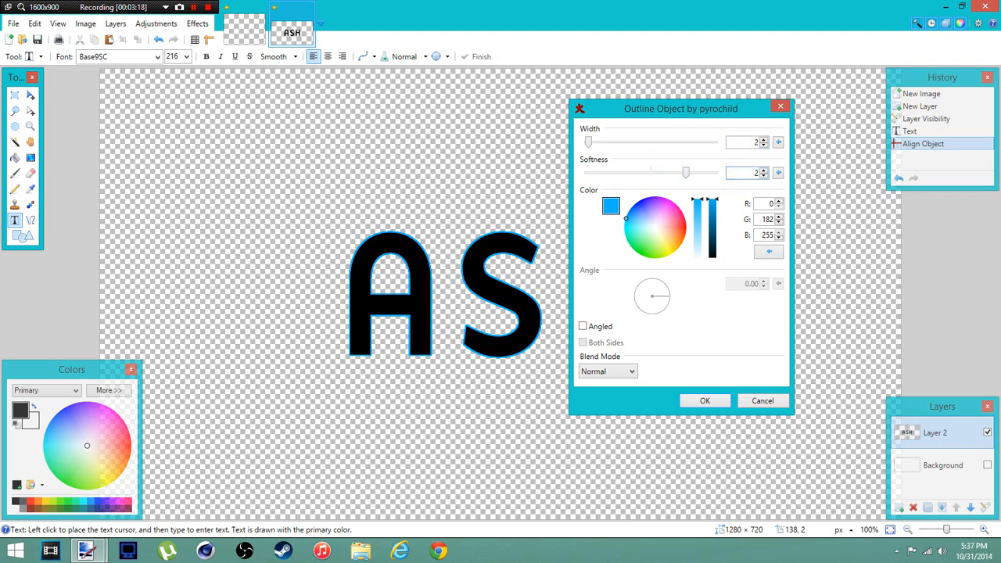
{"action": "double_click", "coordinate": [754, 143]}
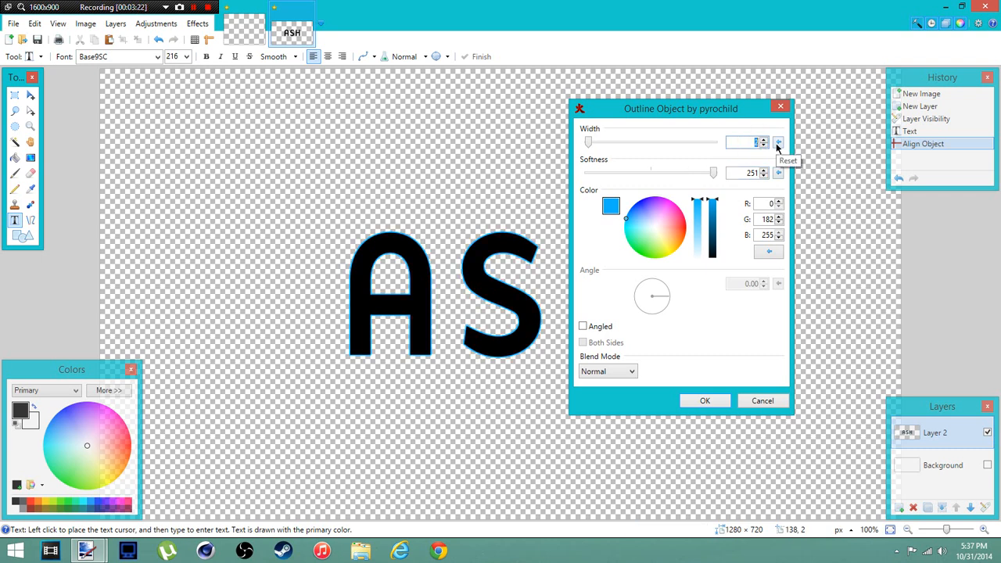
{"action": "key", "text": "Return"}
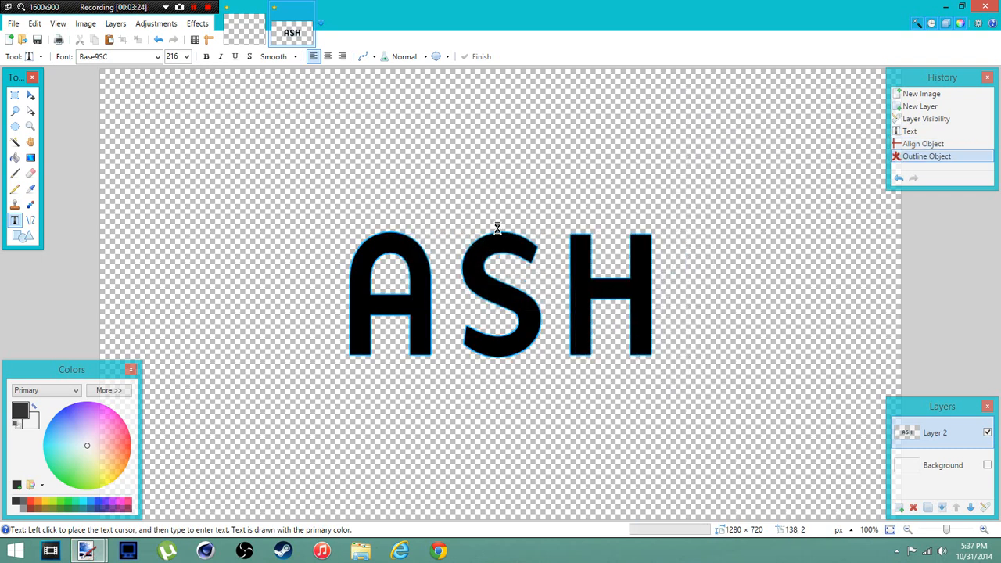
- Select the ASH letters with the Magic Wand at 50% tolerance and set the secondary colour to light blue
{"action": "left_click", "coordinate": [15, 144]}
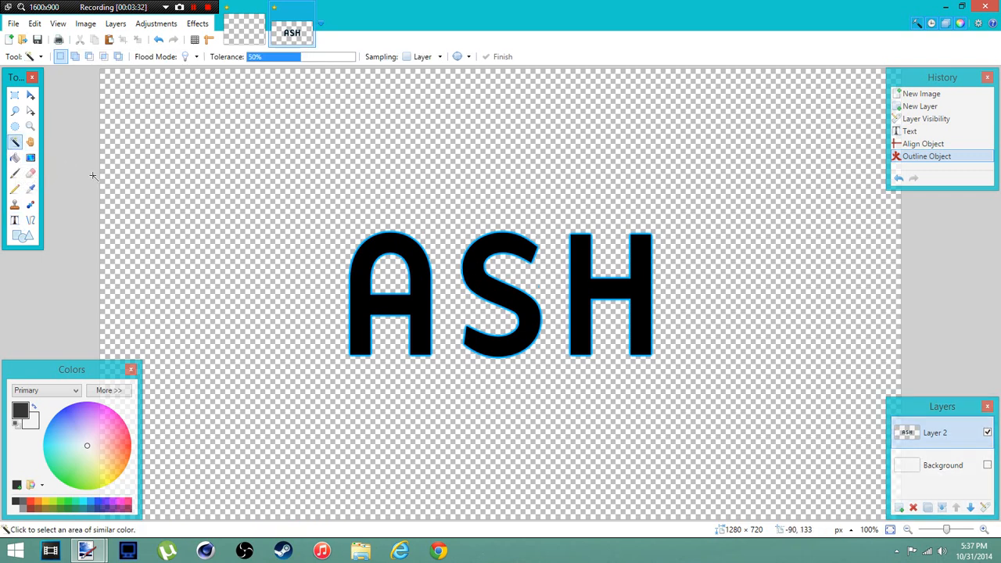
{"action": "left_click", "coordinate": [488, 247]}
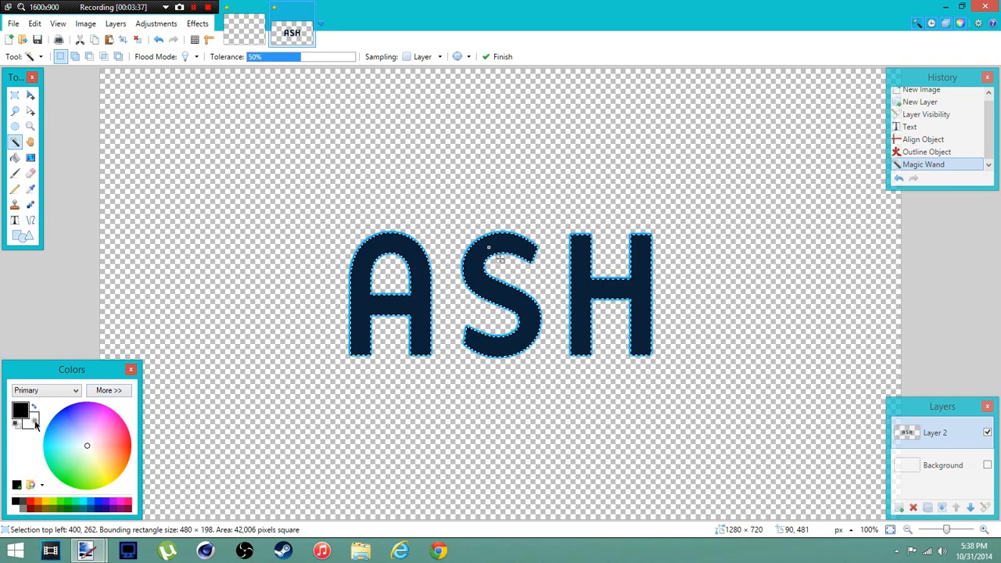
{"action": "left_click", "coordinate": [34, 425]}
{"action": "left_click_drag", "start_coordinate": [73, 436], "coordinate": [46, 437]}
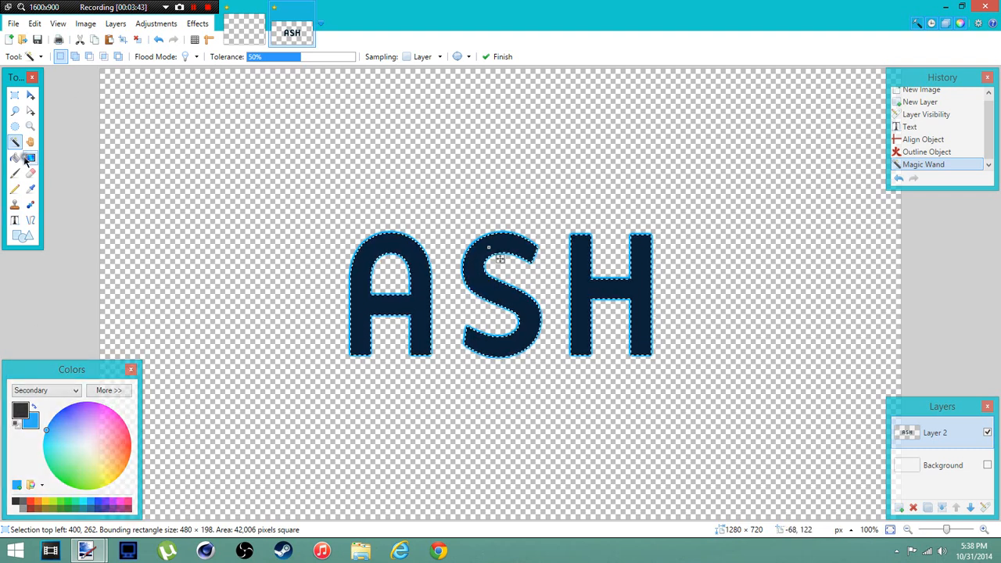
- Fill the selected letters with a radial gradient from the middle of the S, extending horizontally about 244 px to just past the H
{"action": "left_click", "coordinate": [29, 159]}
{"action": "left_click", "coordinate": [103, 57]}
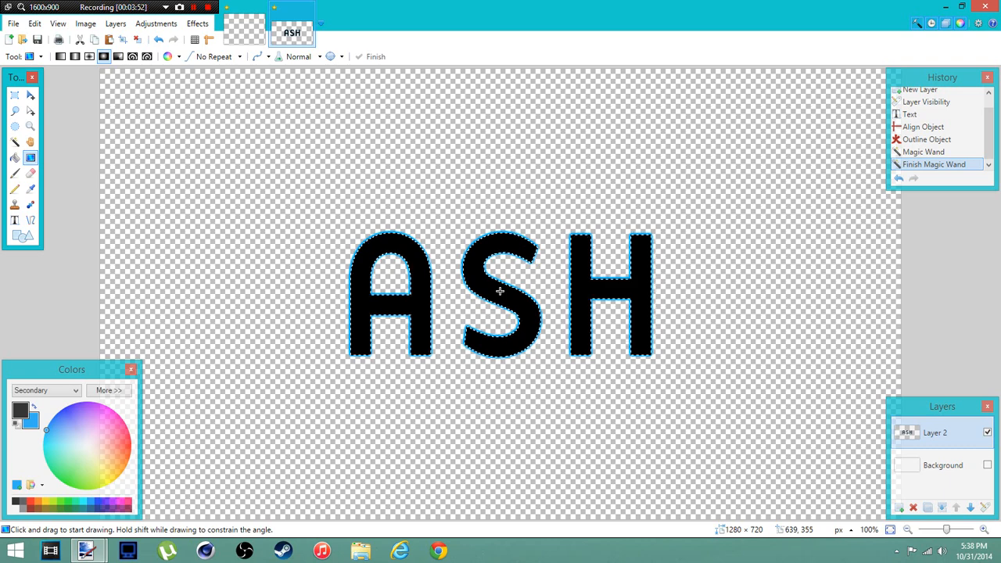
{"action": "left_click_drag", "start_coordinate": [499, 291], "coordinate": [511, 291]}
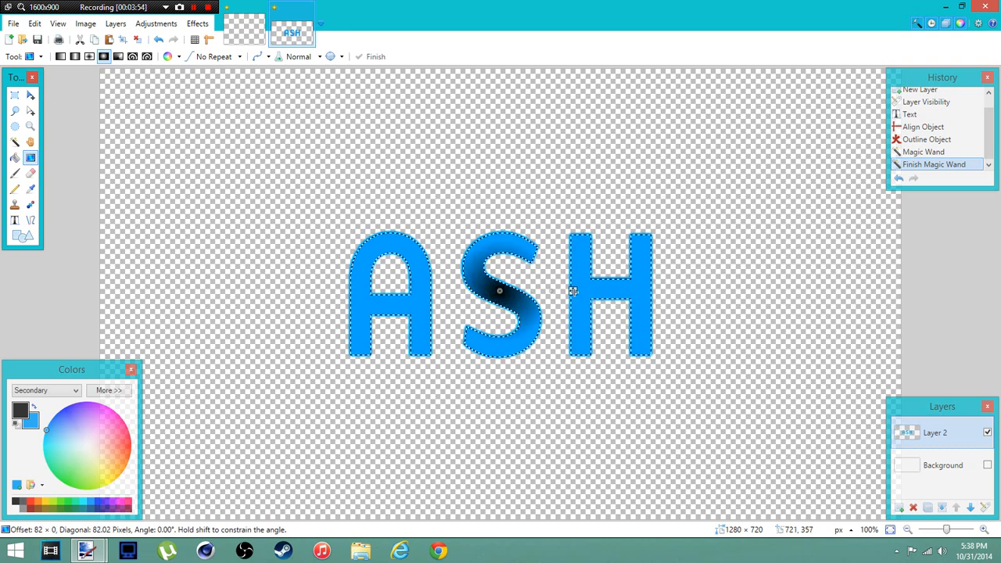
{"action": "mouse_move", "coordinate": [572, 291]}
{"action": "left_mouse_down"}
{"action": "mouse_move", "coordinate": [675, 232]}
{"action": "mouse_move", "coordinate": [701, 235]}
{"action": "mouse_move", "coordinate": [706, 172]}
{"action": "mouse_move", "coordinate": [720, 291]}
{"action": "mouse_move", "coordinate": [650, 279]}
{"action": "mouse_move", "coordinate": [674, 291]}
{"action": "left_mouse_up"}
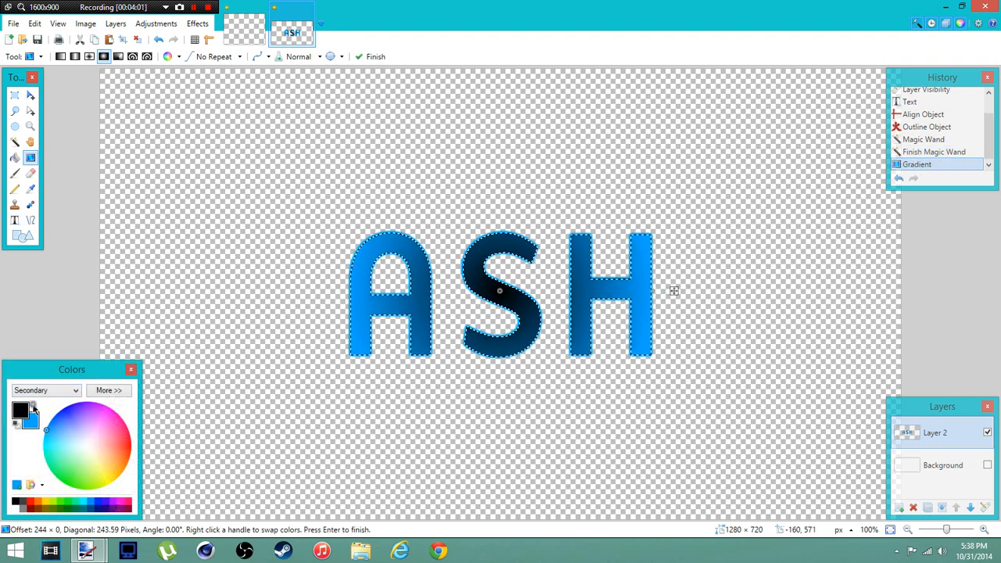
- Swap the gradient colours so that blue is at the centre and black at the outer letters, and deselect the text
{"action": "left_click", "coordinate": [34, 407]}
{"action": "left_click", "coordinate": [33, 406]}
{"action": "left_click", "coordinate": [33, 407]}
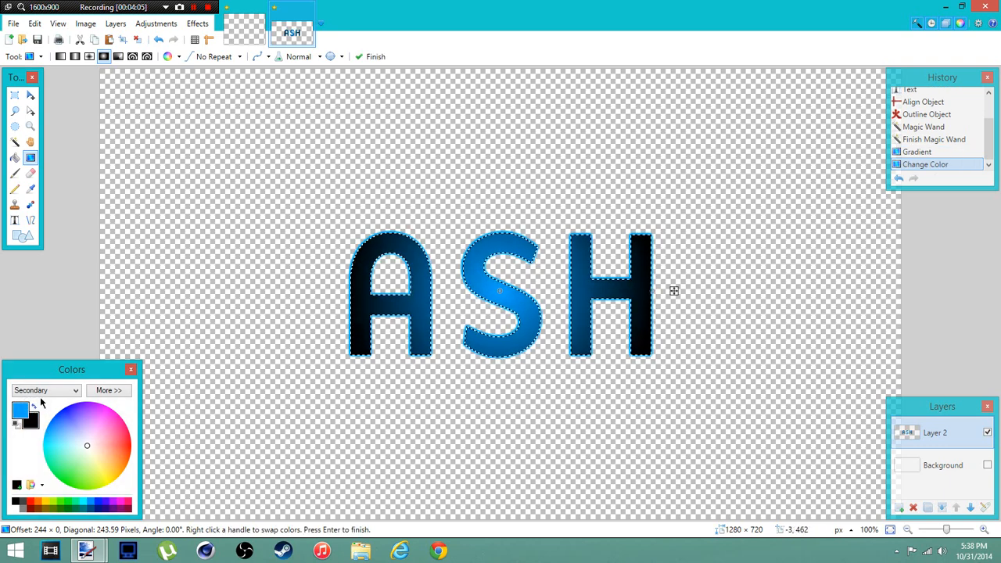
{"action": "left_click", "coordinate": [34, 407]}
{"action": "left_click", "coordinate": [34, 406]}
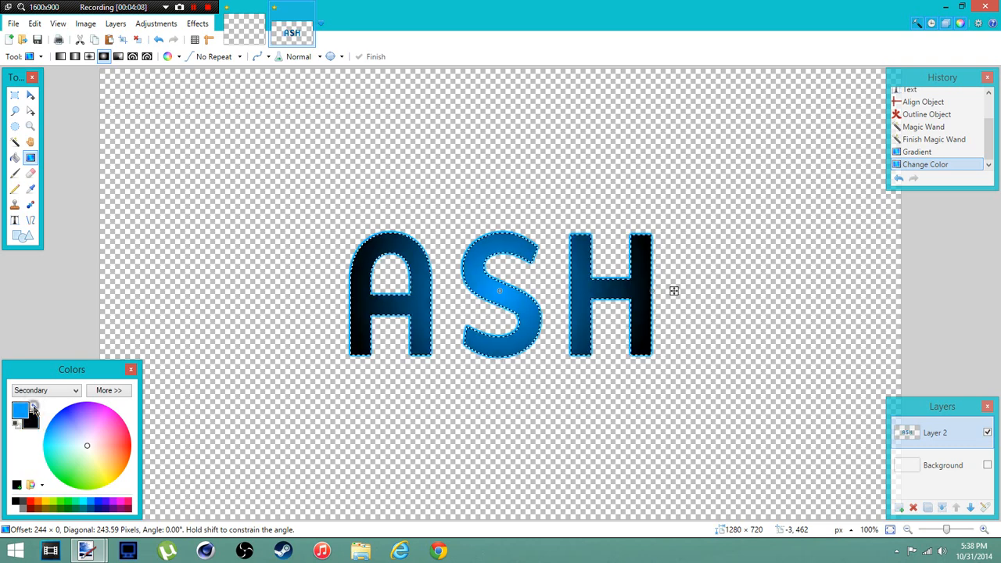
{"action": "left_click", "coordinate": [34, 406]}
{"action": "left_click", "coordinate": [33, 407]}
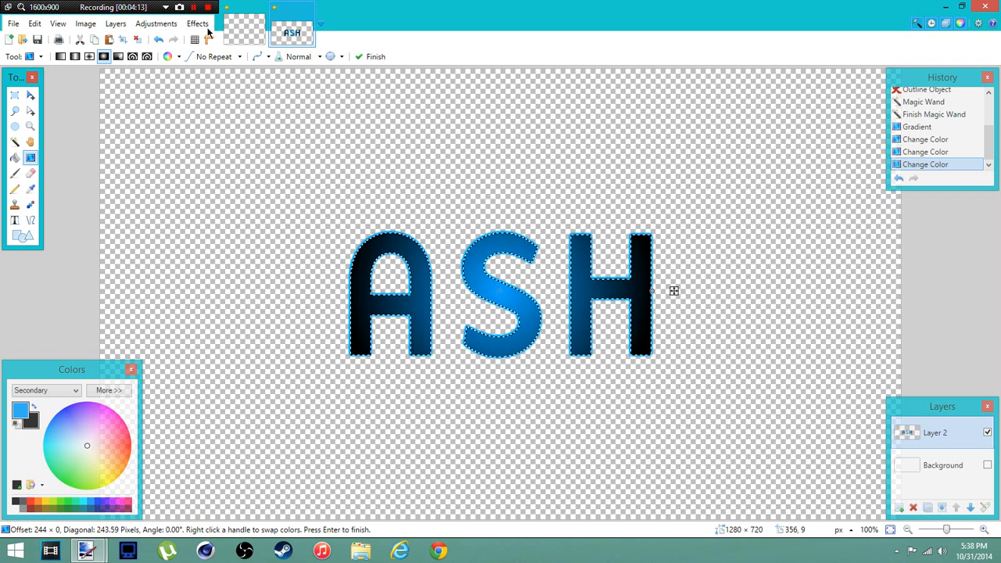
{"action": "left_click", "coordinate": [138, 40]}
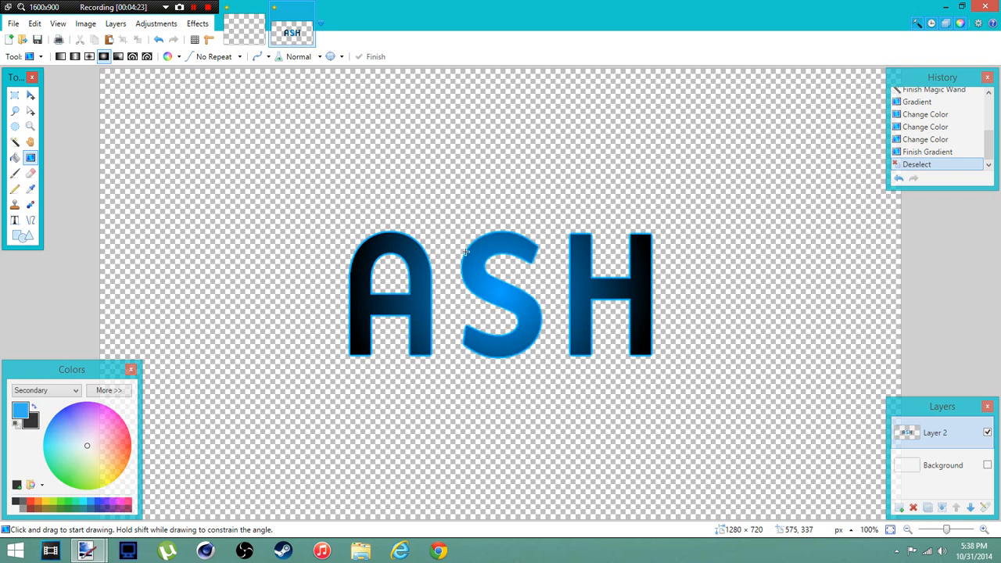
- Apply a Gaussian Blur with the preset radius to the ASH text layer
{"action": "left_click", "coordinate": [200, 27]}
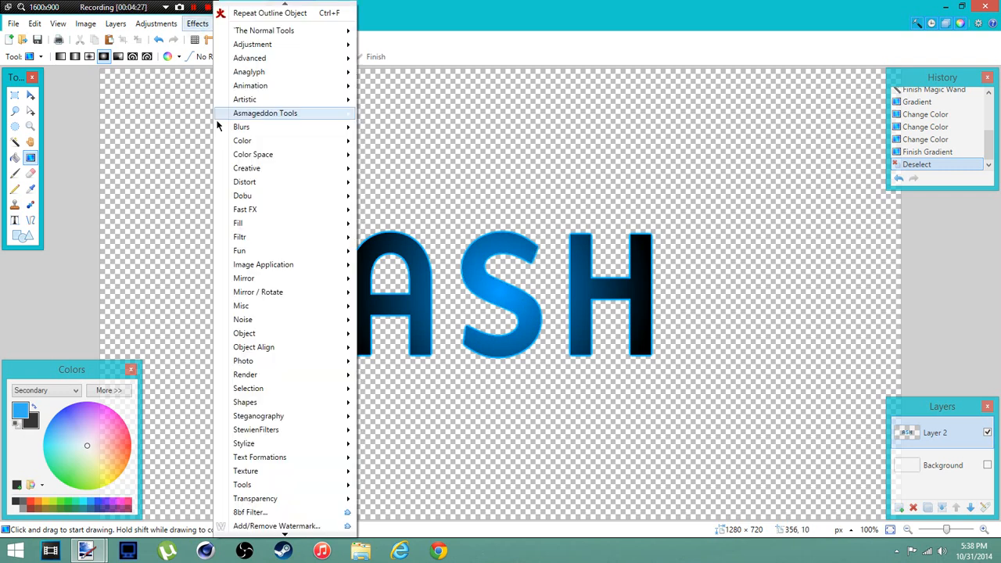
{"action": "mouse_move", "coordinate": [254, 129]}
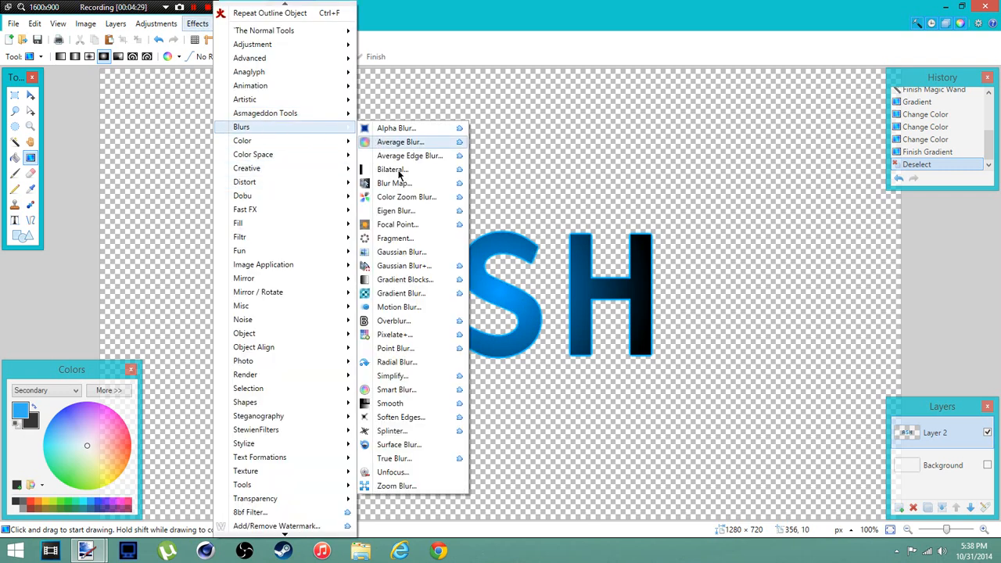
{"action": "left_click", "coordinate": [419, 251]}
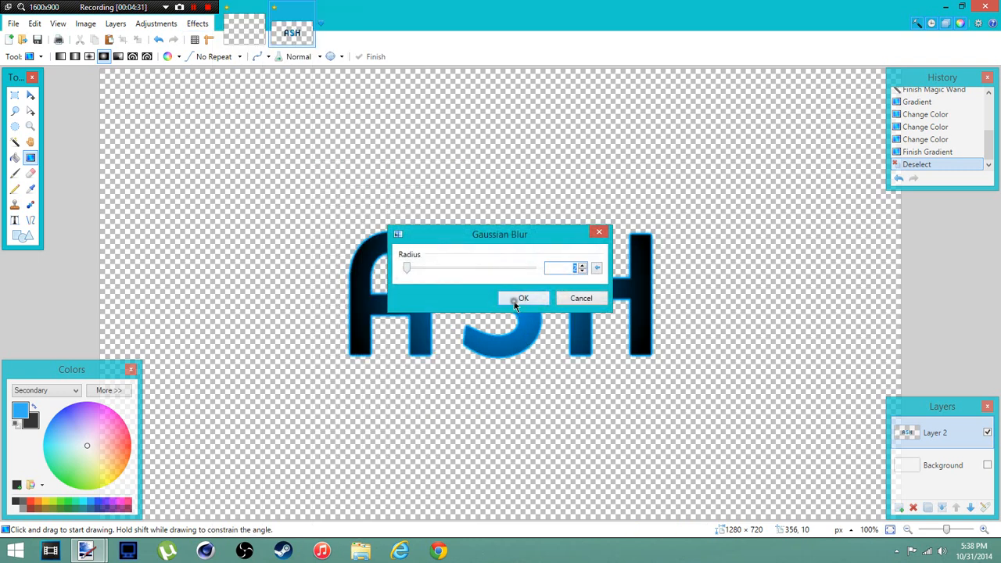
{"action": "left_click", "coordinate": [520, 298]}
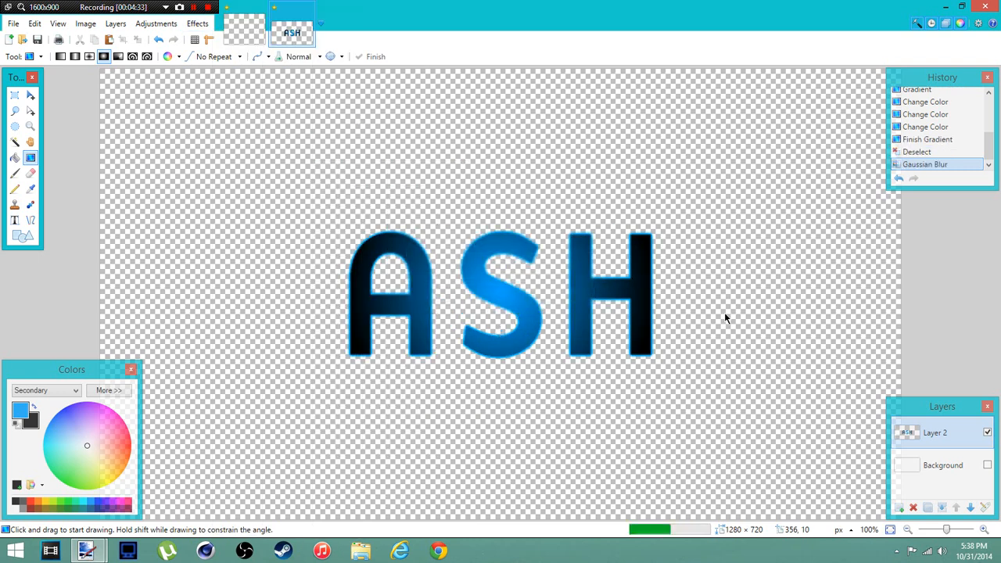
- Duplicate the ASH layer and apply the Dents distortion to the copy with scale 41.47, refraction 21.57, roughness 10, tension 10 and quality 2
{"action": "left_click", "coordinate": [930, 507]}
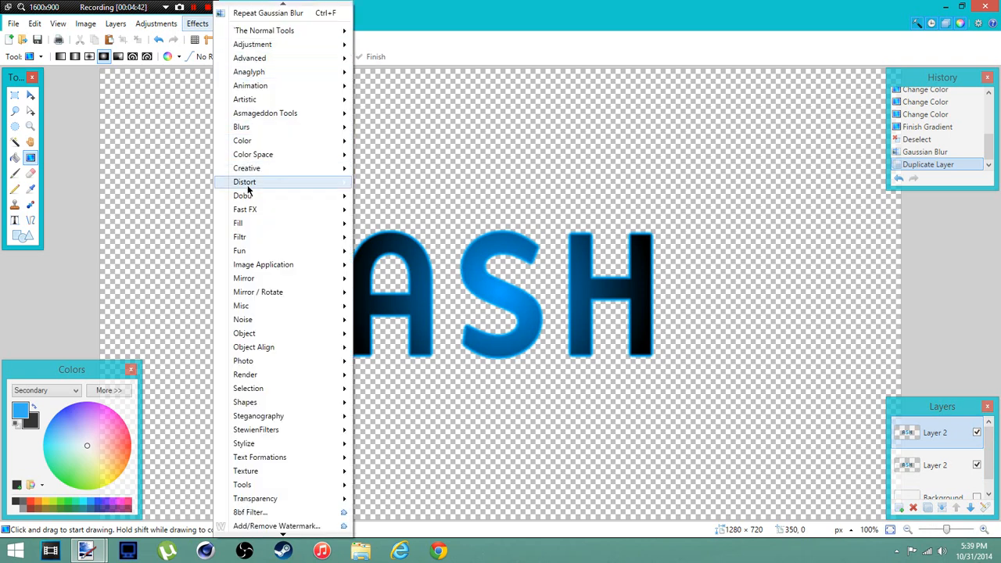
{"action": "mouse_move", "coordinate": [247, 184]}
{"action": "left_click", "coordinate": [385, 81]}
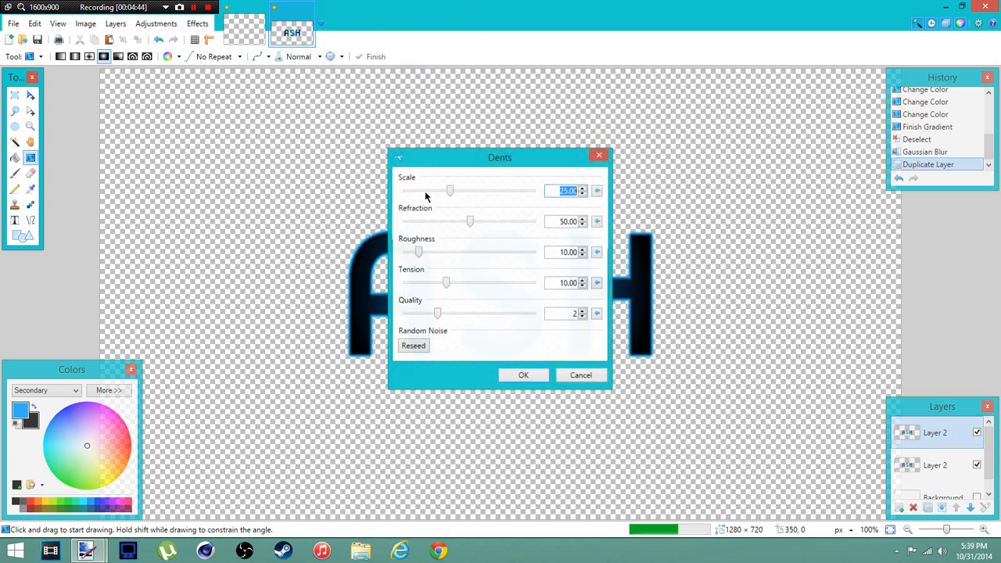
{"action": "left_click_drag", "start_coordinate": [437, 164], "coordinate": [756, 175]}
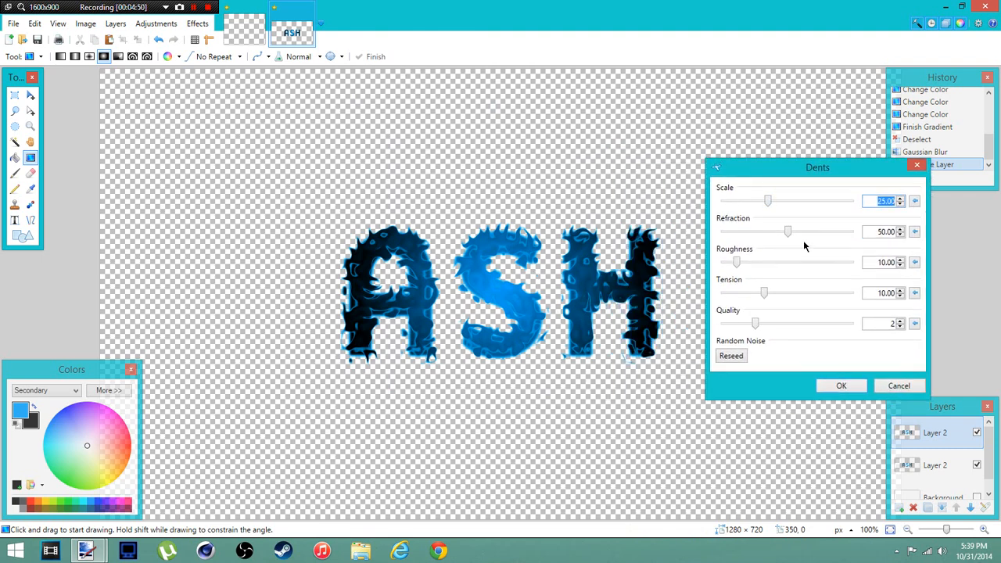
{"action": "left_click_drag", "start_coordinate": [788, 235], "coordinate": [767, 235]}
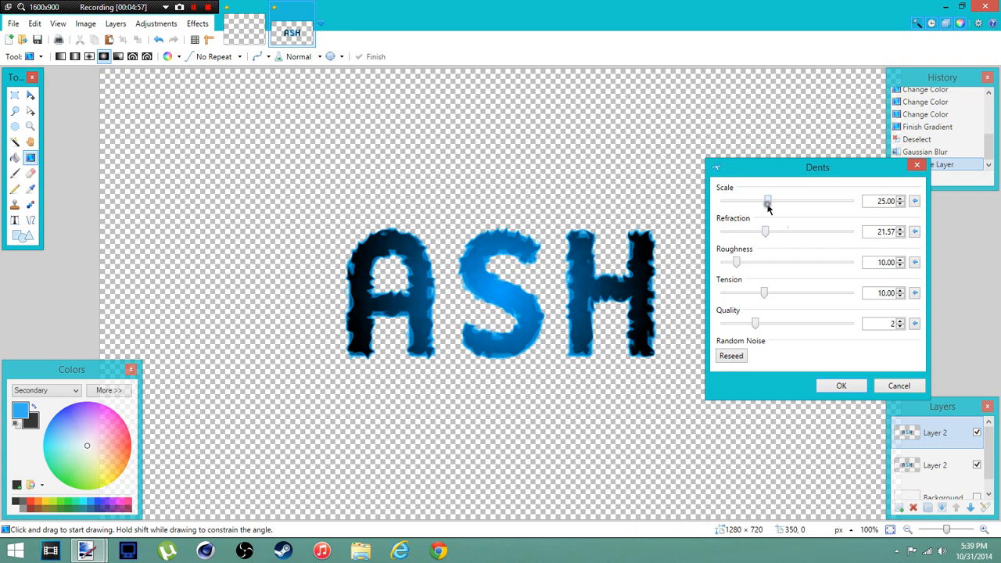
{"action": "left_click_drag", "start_coordinate": [768, 202], "coordinate": [781, 210]}
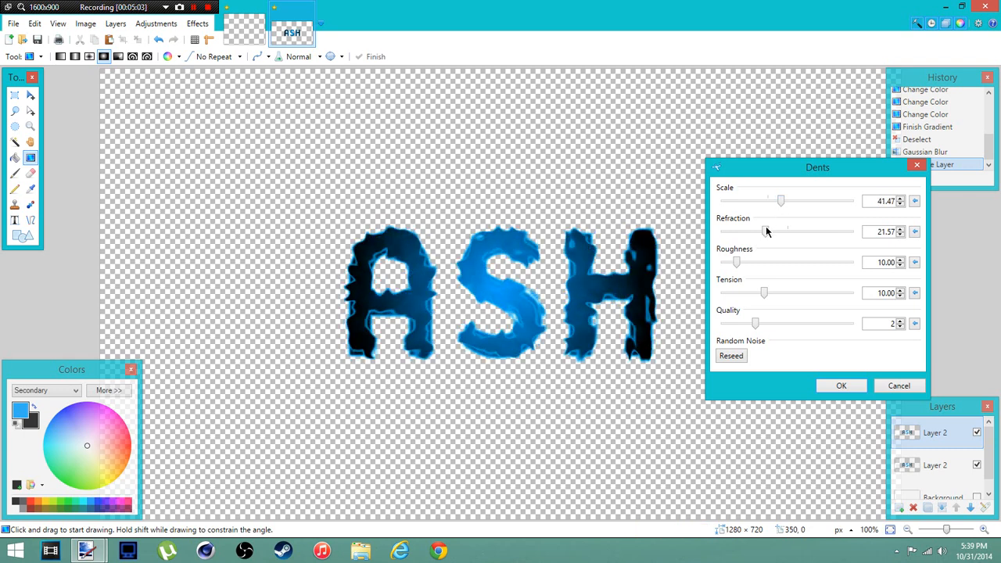
{"action": "left_click", "coordinate": [841, 385]}
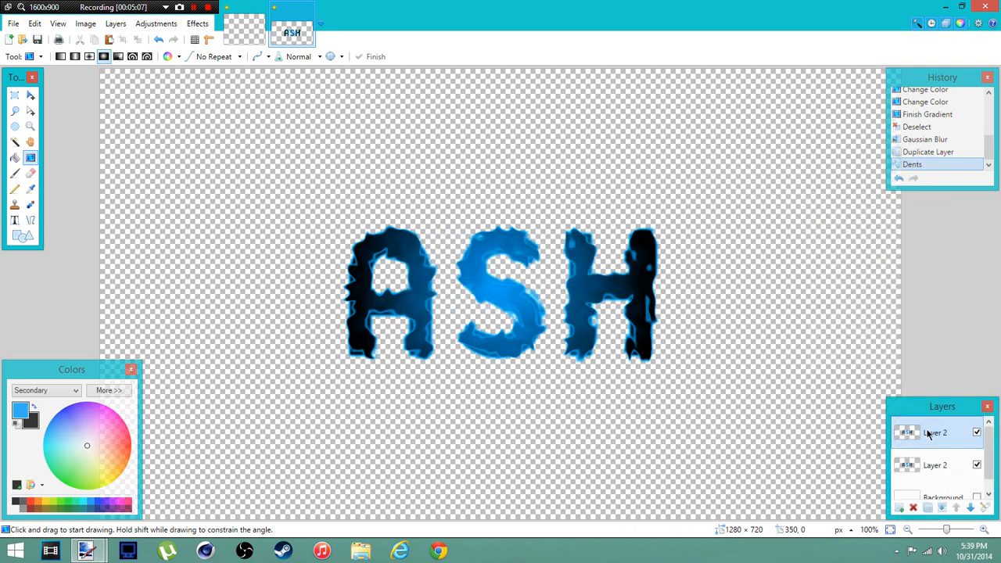
- Move the dented layer below the clean ASH layer and shift its hue to -180 with Hue / Saturation+
{"action": "left_click", "coordinate": [970, 508]}
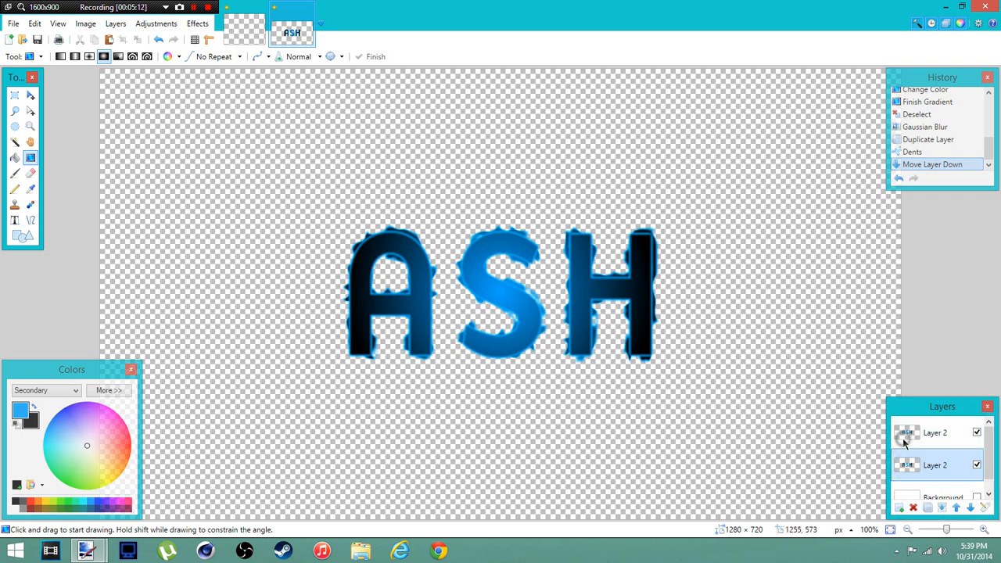
{"action": "left_click", "coordinate": [148, 24]}
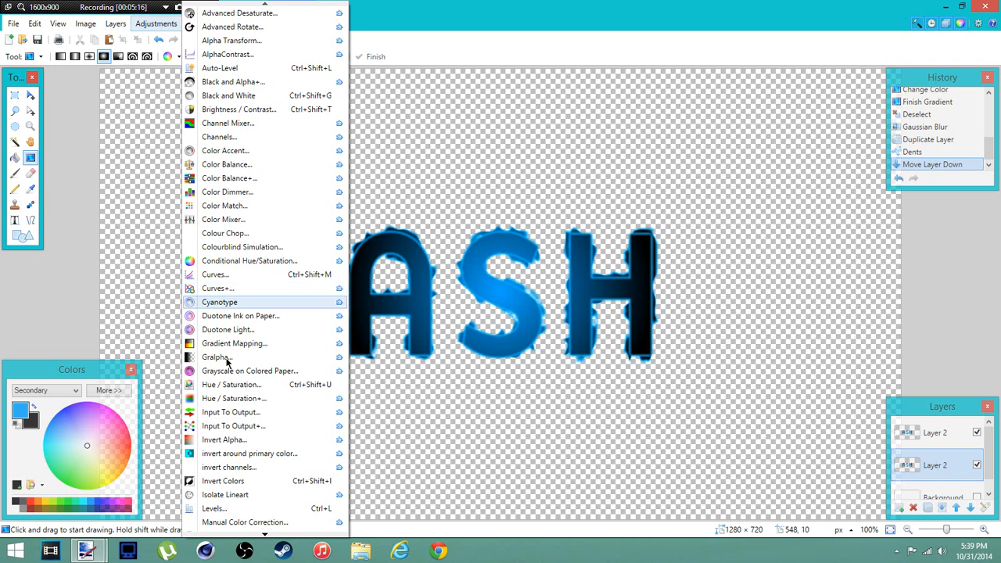
{"action": "left_click", "coordinate": [231, 398]}
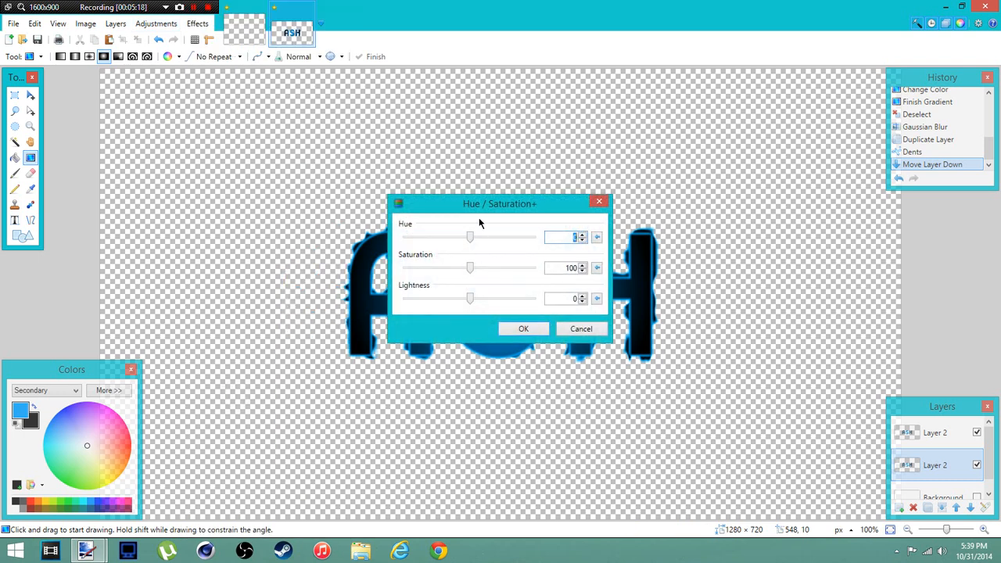
{"action": "left_click_drag", "start_coordinate": [500, 210], "coordinate": [648, 268]}
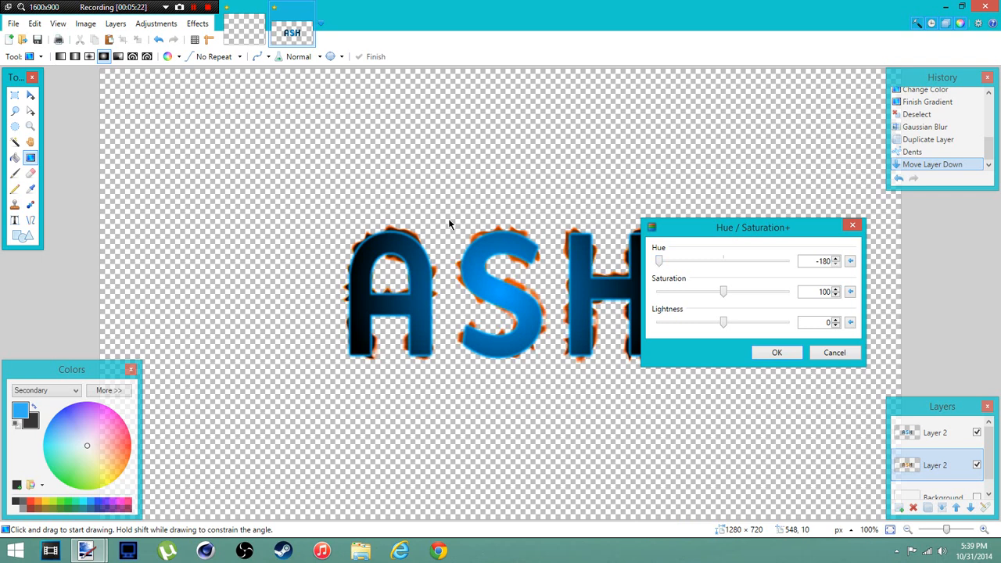
{"action": "left_click", "coordinate": [786, 352]}
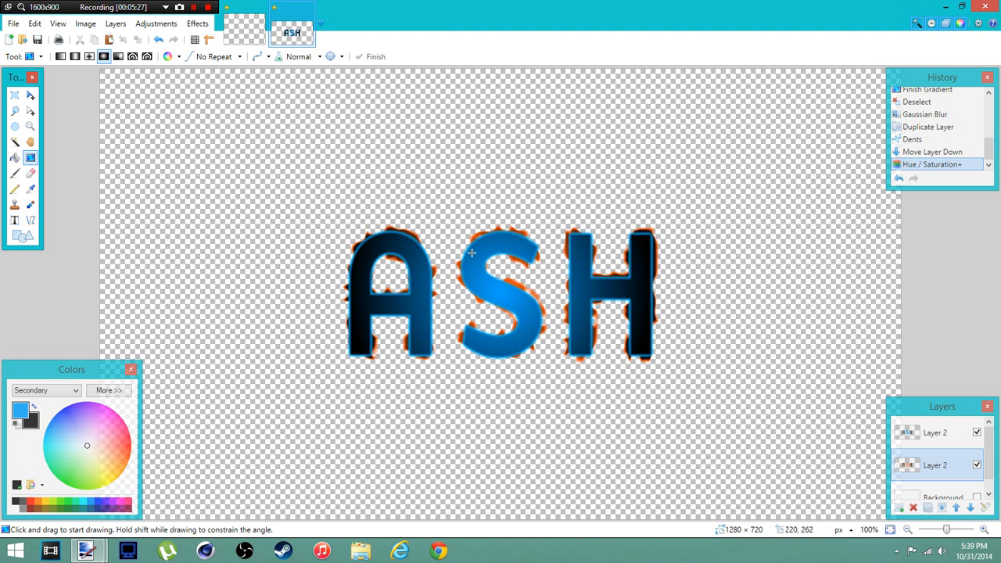
- Duplicate the topmost ASH layer and apply the Crystalize distortion to the copy with cell size 24
{"action": "left_click", "coordinate": [907, 435]}
{"action": "left_click", "coordinate": [929, 508]}
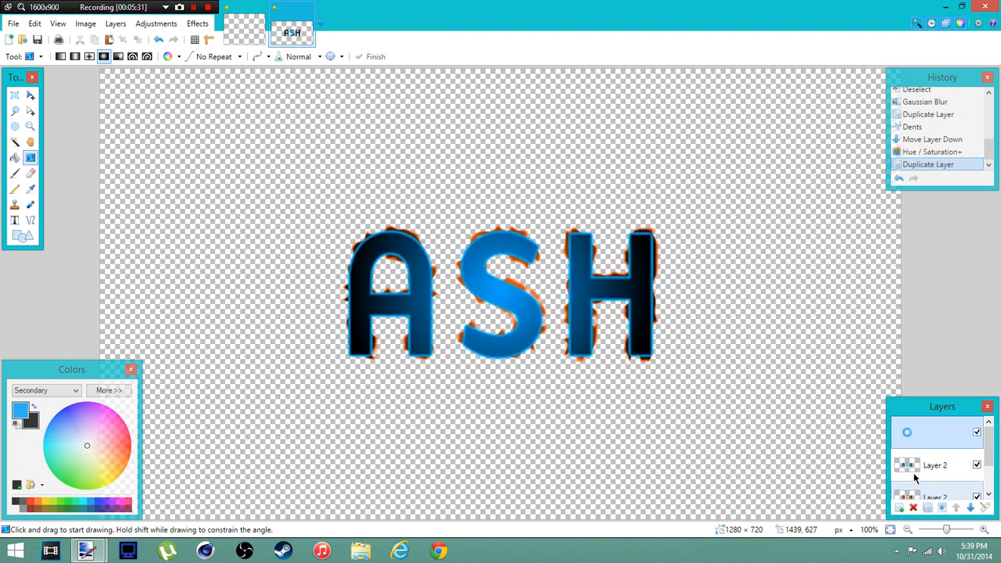
{"action": "left_click", "coordinate": [199, 25]}
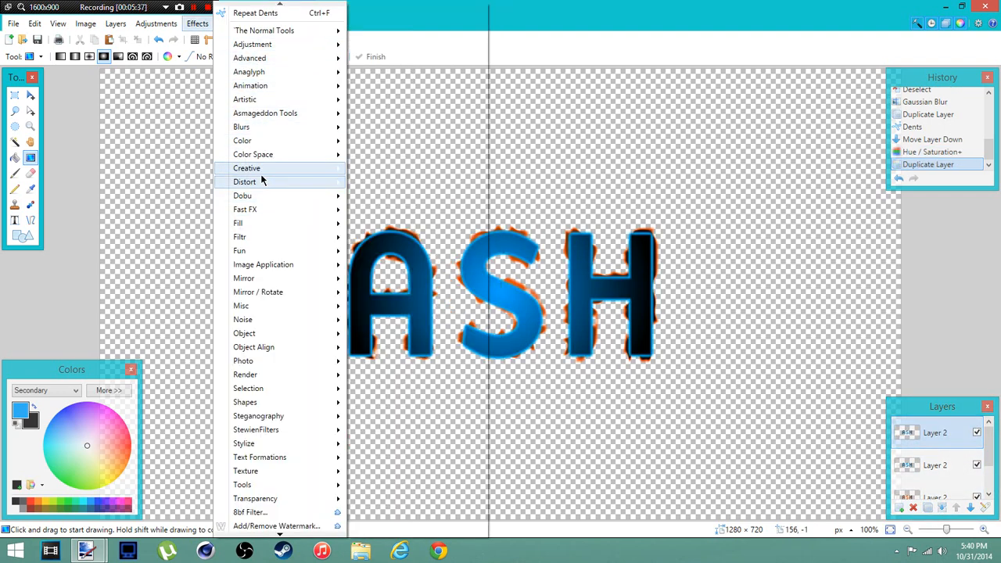
{"action": "mouse_move", "coordinate": [275, 181]}
{"action": "left_click", "coordinate": [384, 68]}
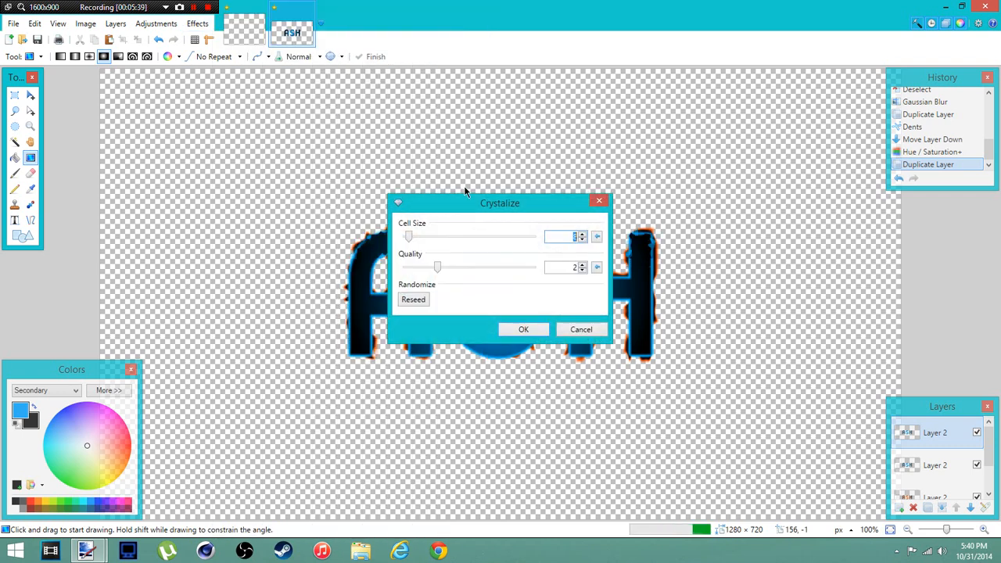
{"action": "left_click_drag", "start_coordinate": [462, 194], "coordinate": [718, 192]}
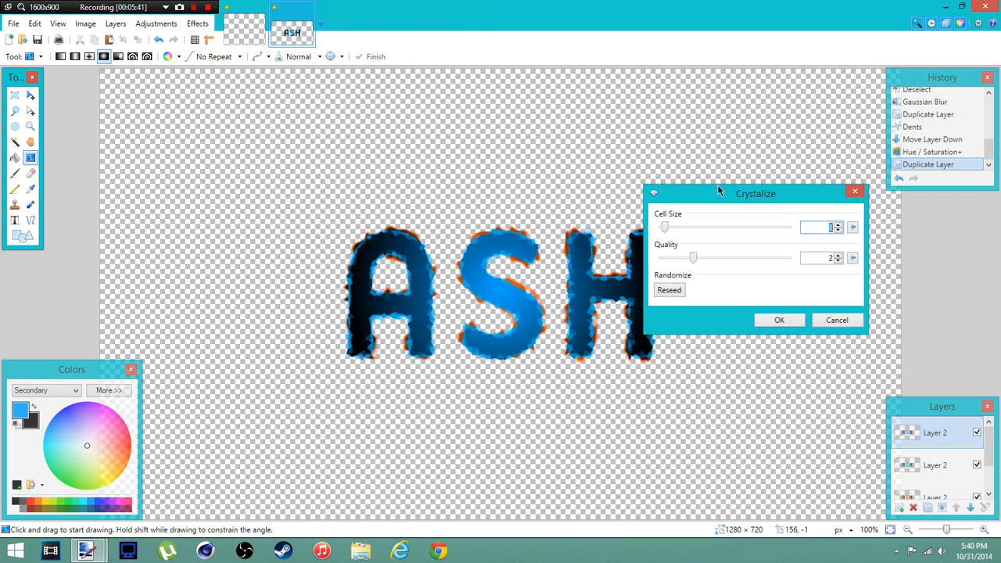
{"action": "left_click_drag", "start_coordinate": [664, 226], "coordinate": [672, 226]}
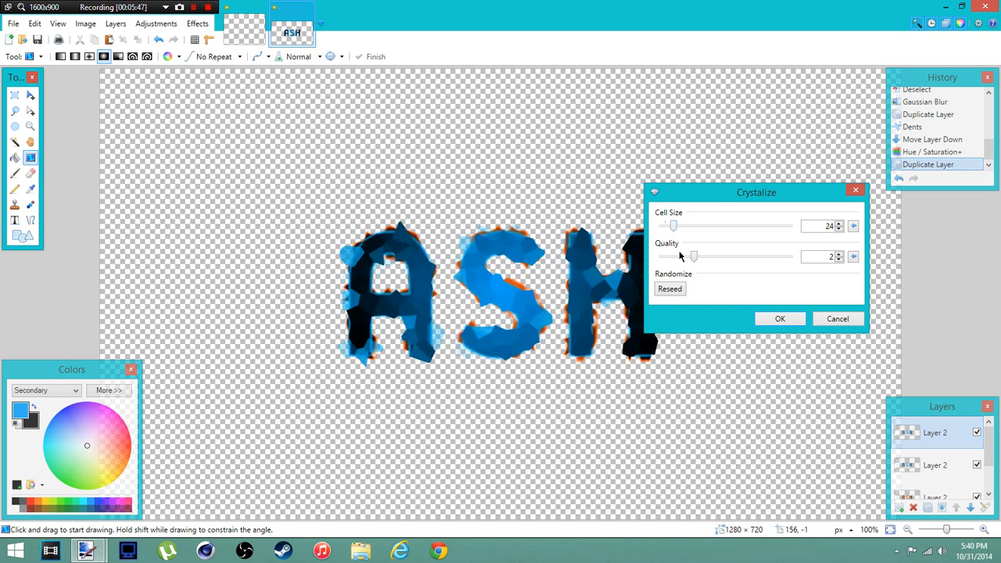
{"action": "left_click", "coordinate": [730, 259]}
{"action": "left_click", "coordinate": [800, 321]}
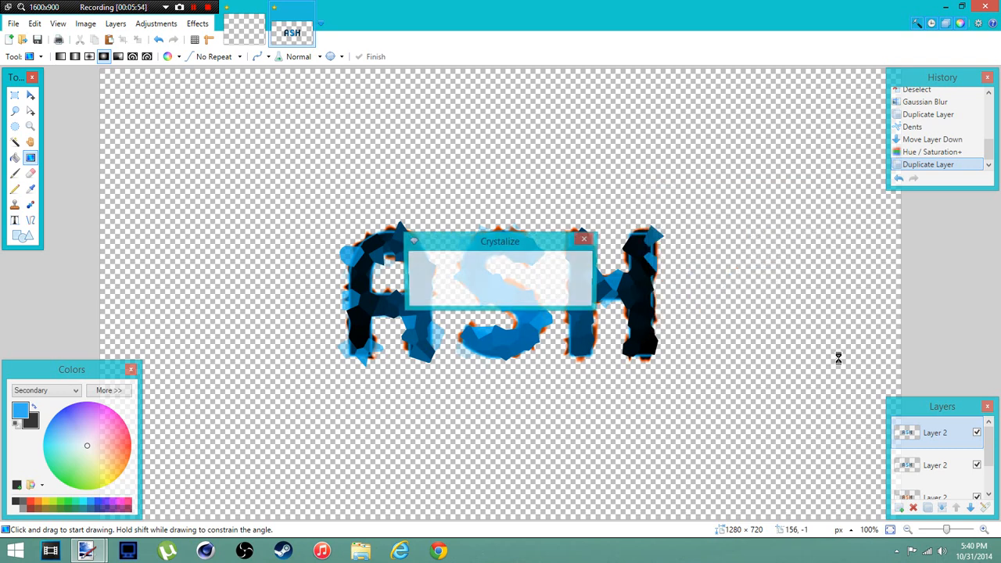
- Select the letters on the clean ASH layer beneath the crystalized one using the Magic Wand at 50% tolerance
{"action": "left_click", "coordinate": [923, 473]}
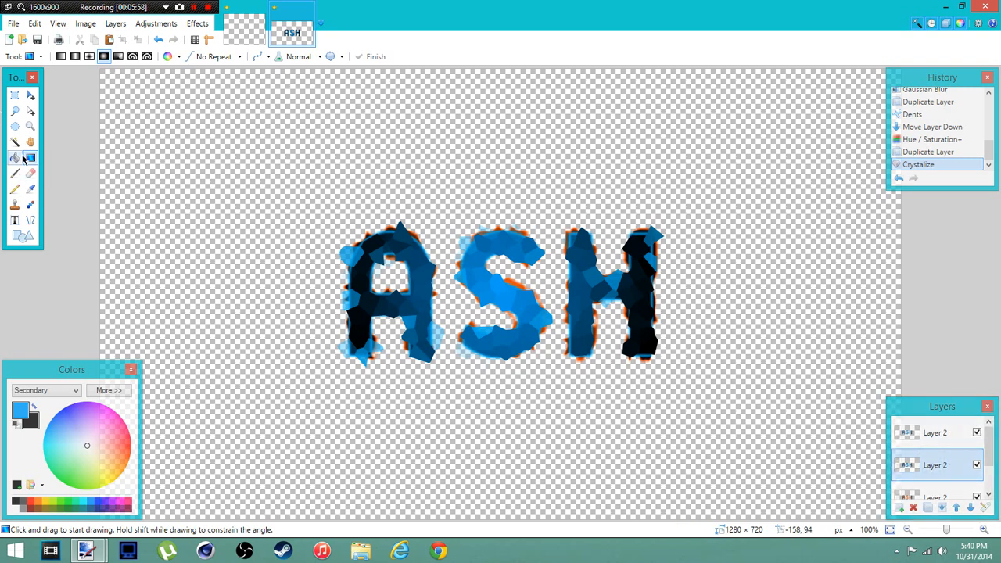
{"action": "left_click", "coordinate": [14, 142]}
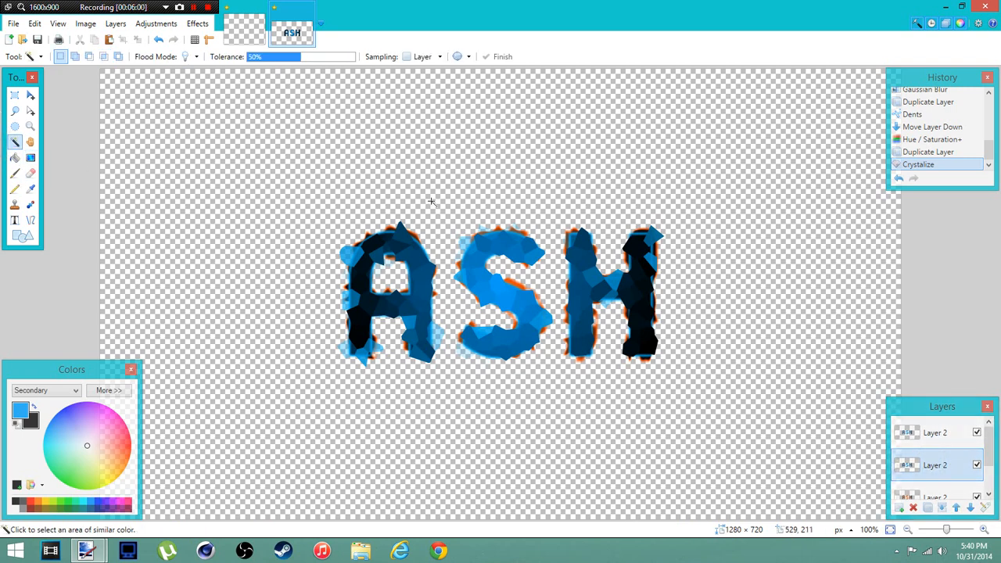
{"action": "left_click", "coordinate": [500, 241]}
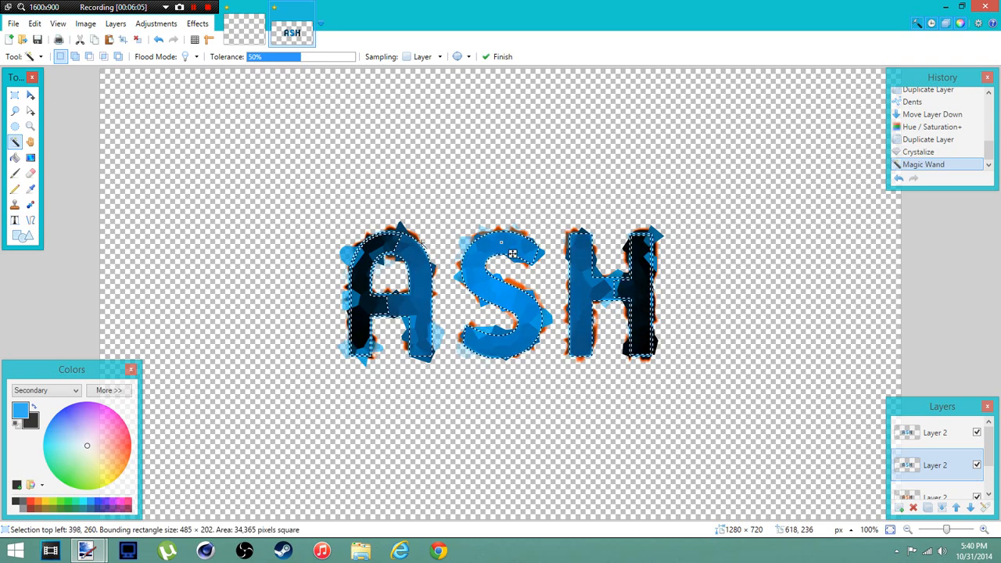
{"action": "left_click", "coordinate": [480, 240]}
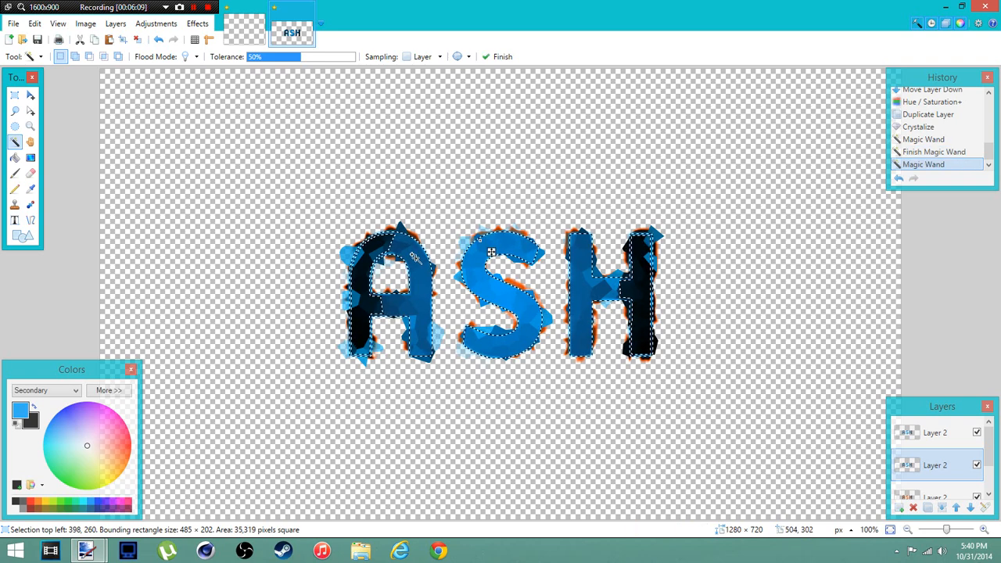
- Reselect the ASH letters with the Magic Wand at 50% tolerance and erase everything outside them on the crystalized top layer
{"action": "key", "text": "ctrl+shift+z"}
{"action": "left_click", "coordinate": [579, 384]}
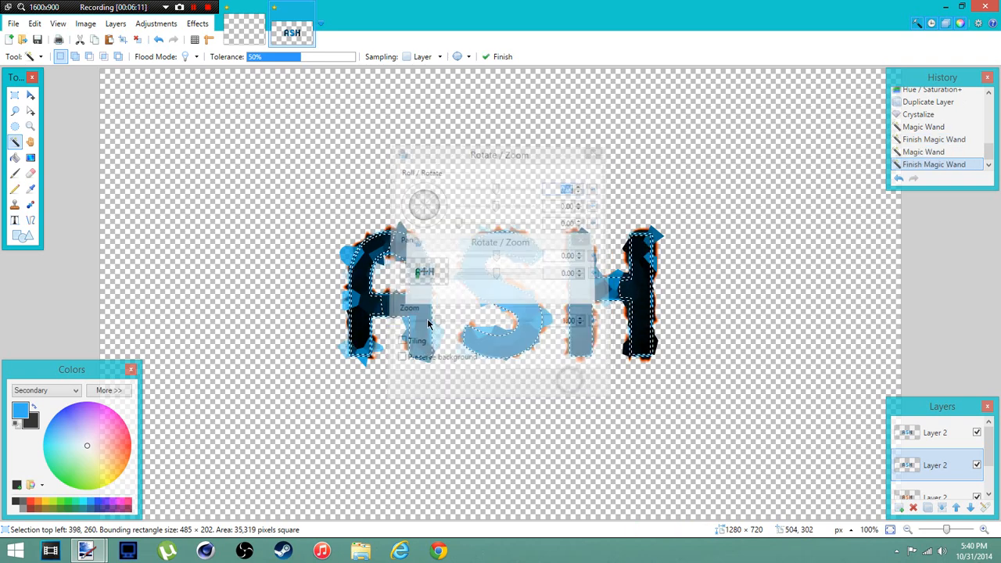
{"action": "left_click", "coordinate": [415, 254]}
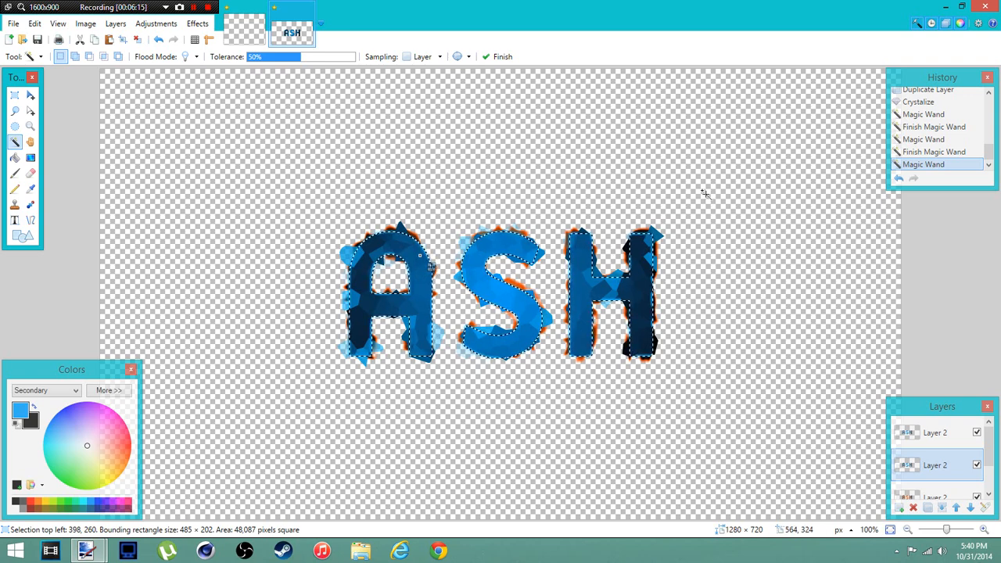
{"action": "left_click", "coordinate": [912, 440]}
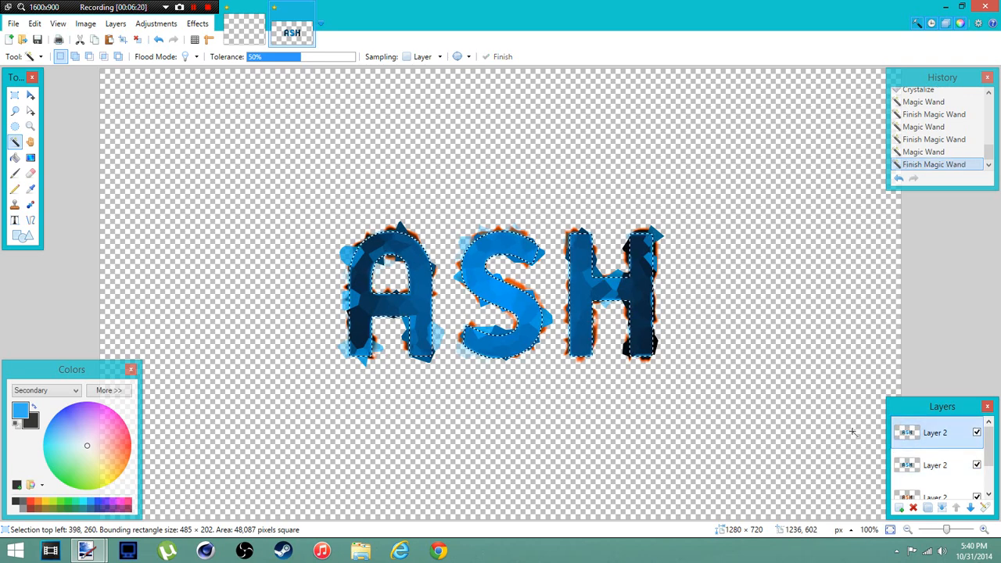
{"action": "key", "text": "ctrl+i"}
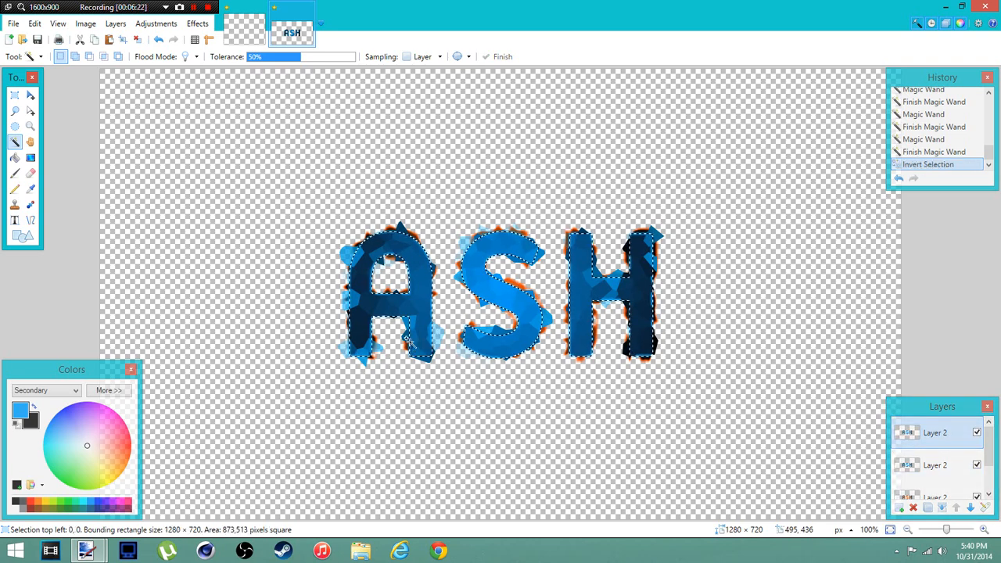
{"action": "key", "text": "Delete"}
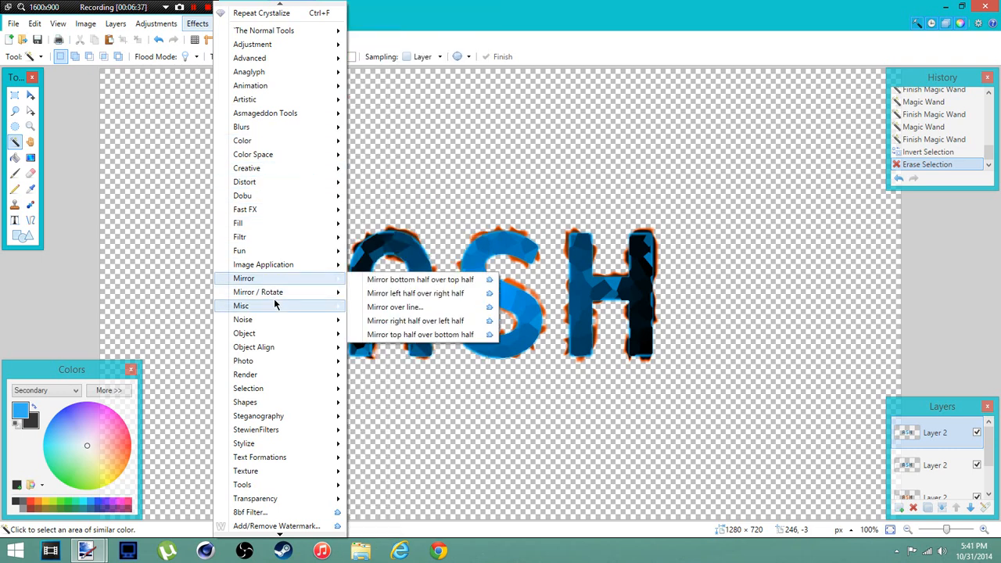
- Apply a Gaussian Blur to the trimmed crystalized layer using the preset radius
{"action": "mouse_move", "coordinate": [313, 127]}
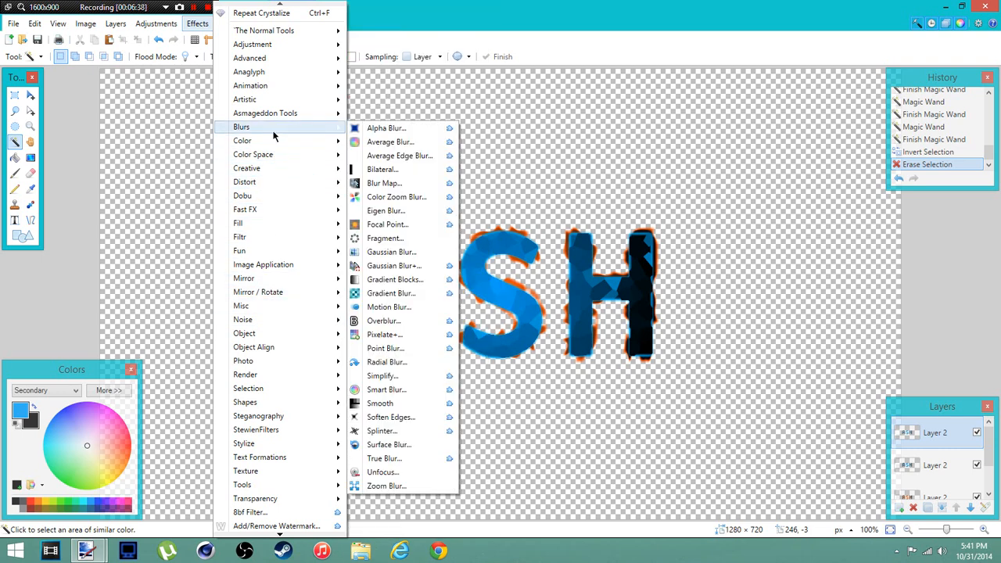
{"action": "left_click", "coordinate": [408, 251]}
{"action": "left_click_drag", "start_coordinate": [429, 232], "coordinate": [692, 234]}
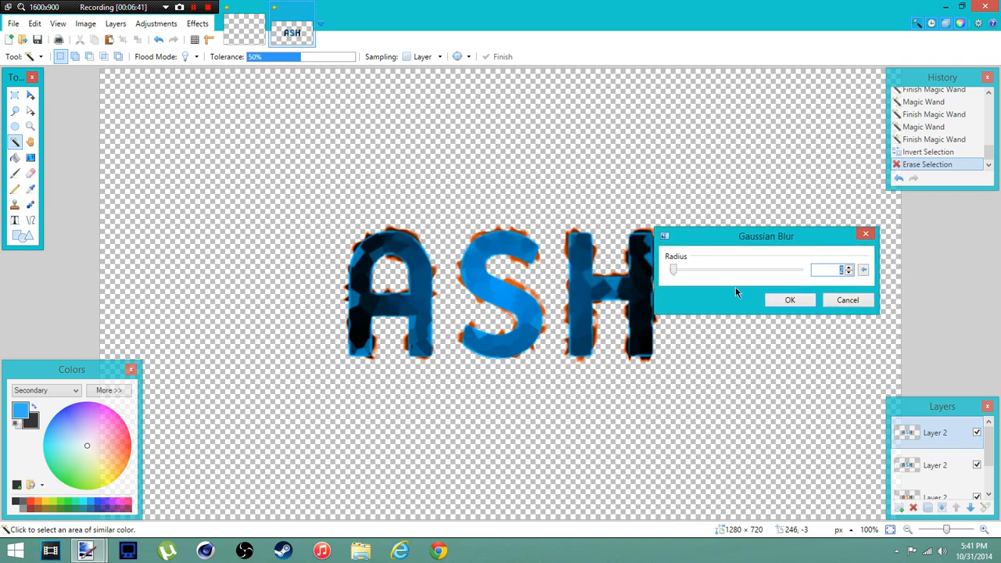
{"action": "left_click", "coordinate": [786, 301]}
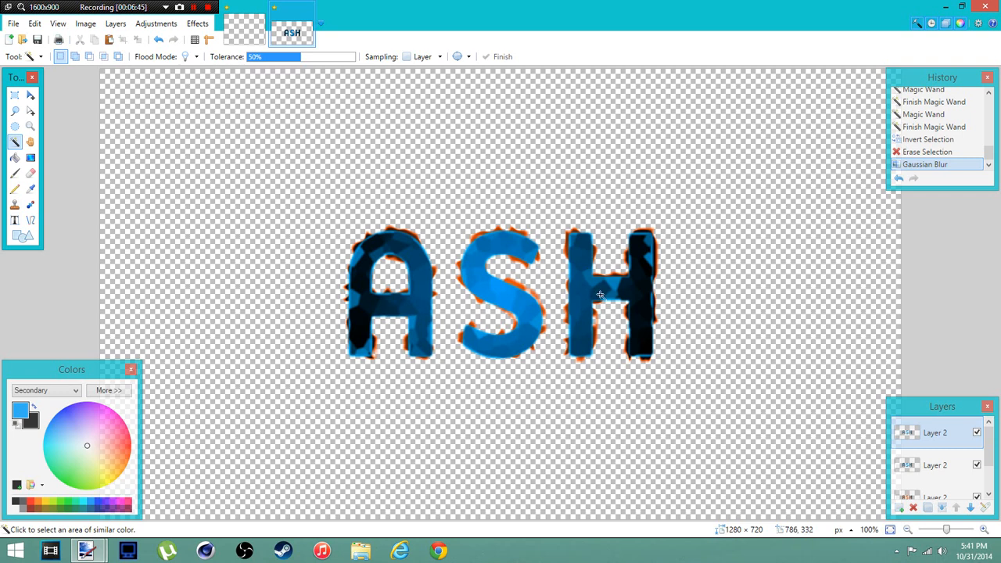
- Duplicate the clean ASH layer beneath the crystalized one and move the copy to the top of the layer stack
{"action": "left_click", "coordinate": [937, 466]}
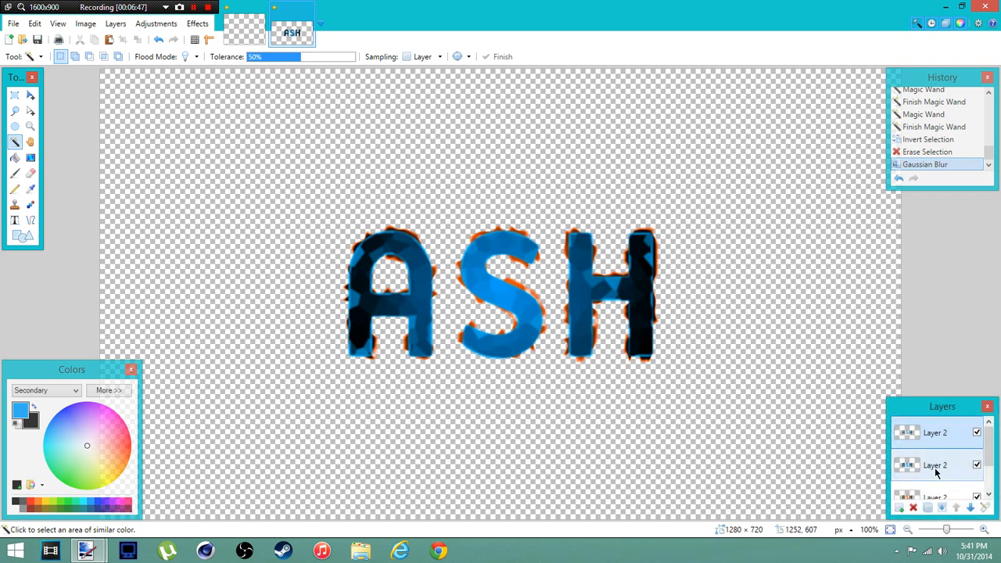
{"action": "left_click", "coordinate": [929, 507]}
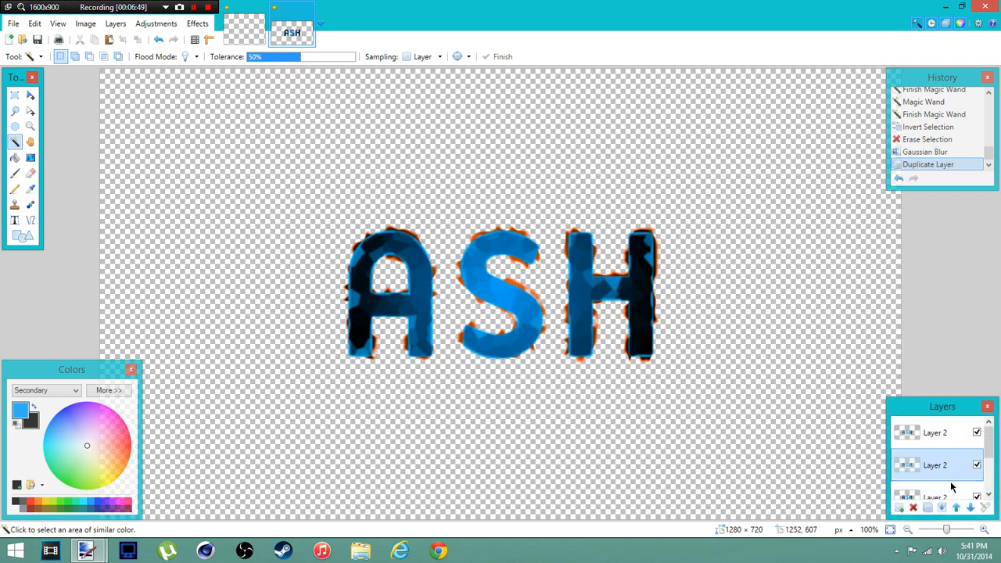
{"action": "left_click", "coordinate": [955, 508]}
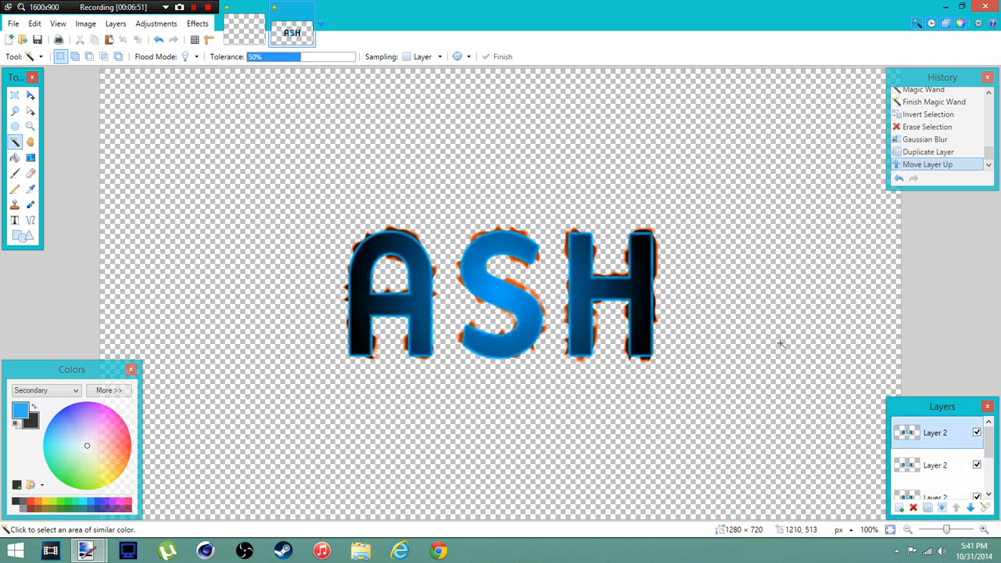
- Apply the Jitter distortion to the top copy with maximum distance 15, minimum distance 0, width 1, spacing 0 and angle 0
{"action": "left_click", "coordinate": [197, 24]}
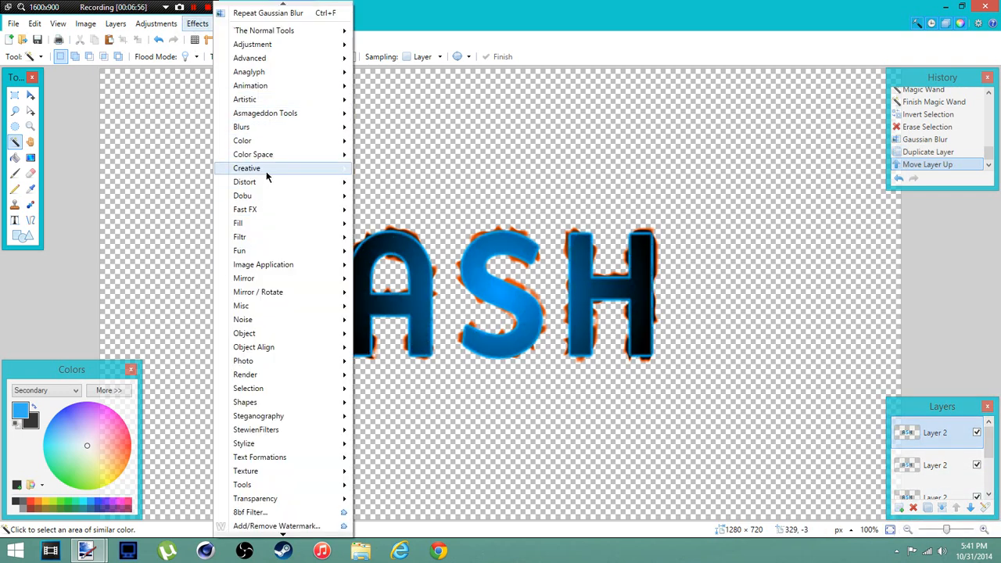
{"action": "mouse_move", "coordinate": [264, 182]}
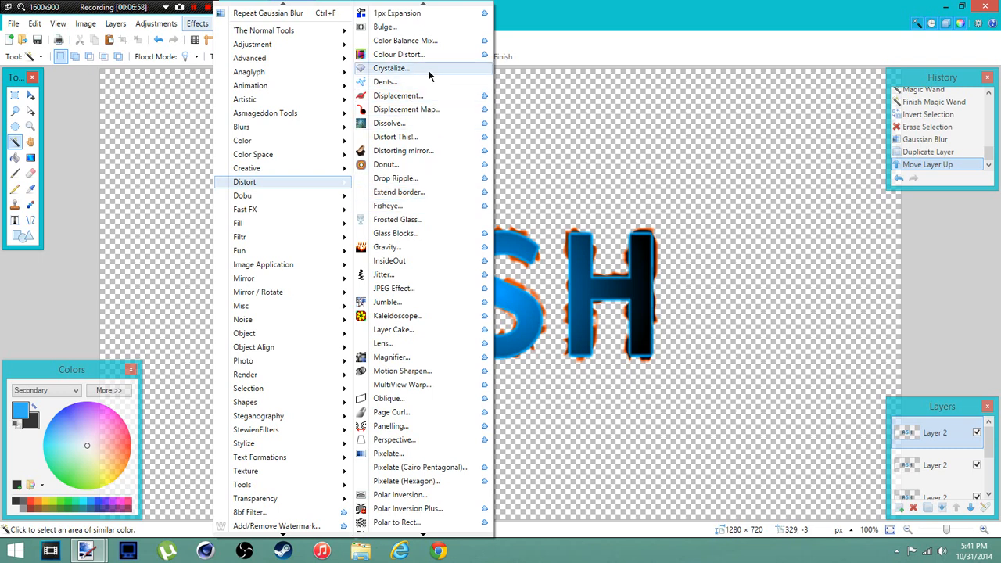
{"action": "left_click", "coordinate": [423, 275]}
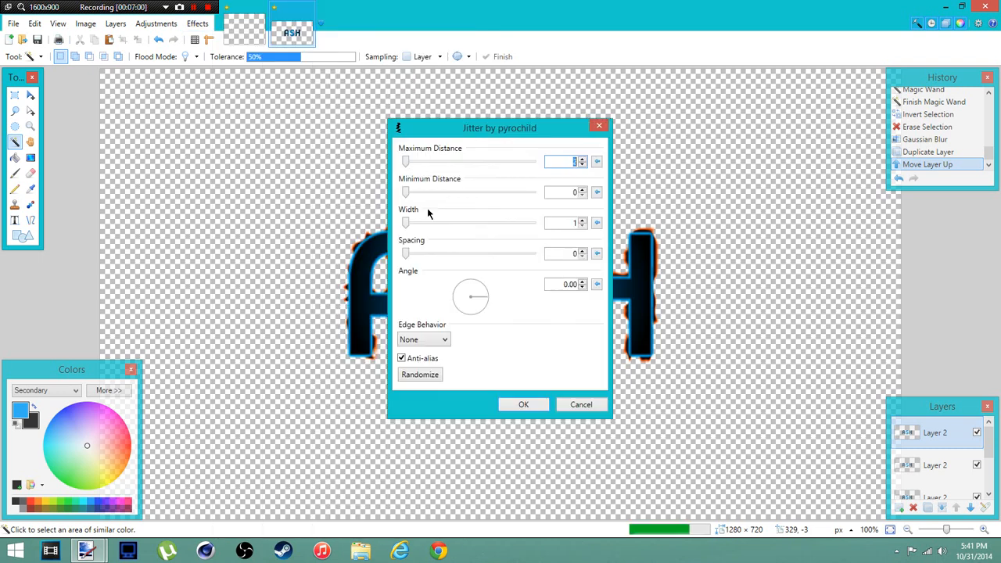
{"action": "left_click_drag", "start_coordinate": [430, 138], "coordinate": [660, 224]}
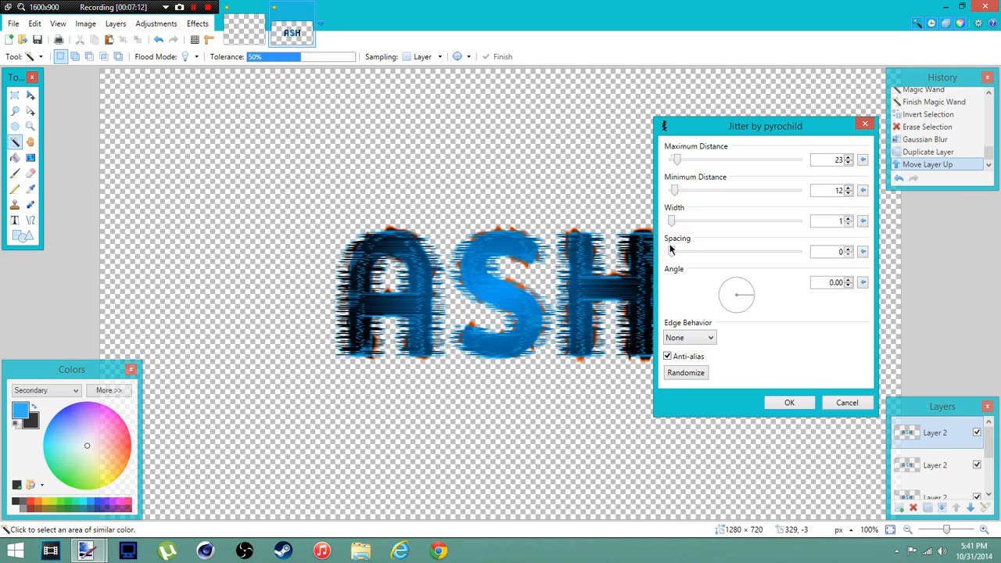
{"action": "left_click_drag", "start_coordinate": [678, 160], "coordinate": [683, 160]}
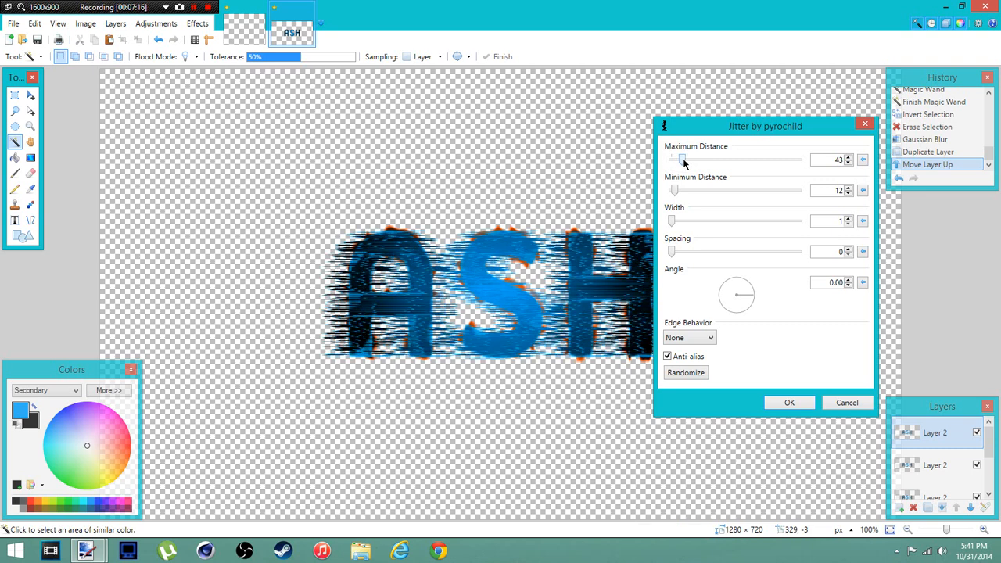
{"action": "left_click_drag", "start_coordinate": [683, 160], "coordinate": [679, 165]}
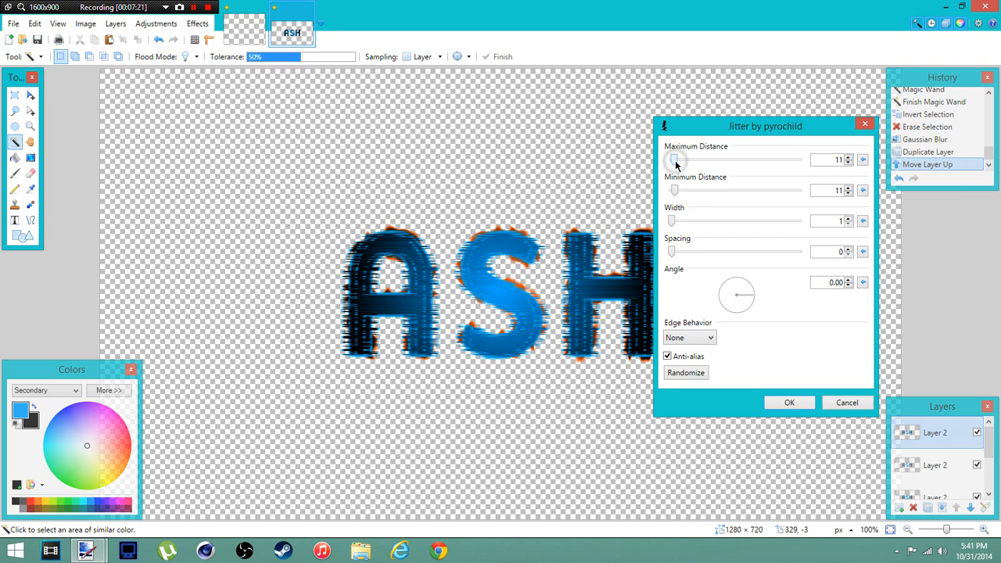
{"action": "left_click", "coordinate": [848, 156]}
{"action": "left_click", "coordinate": [849, 157]}
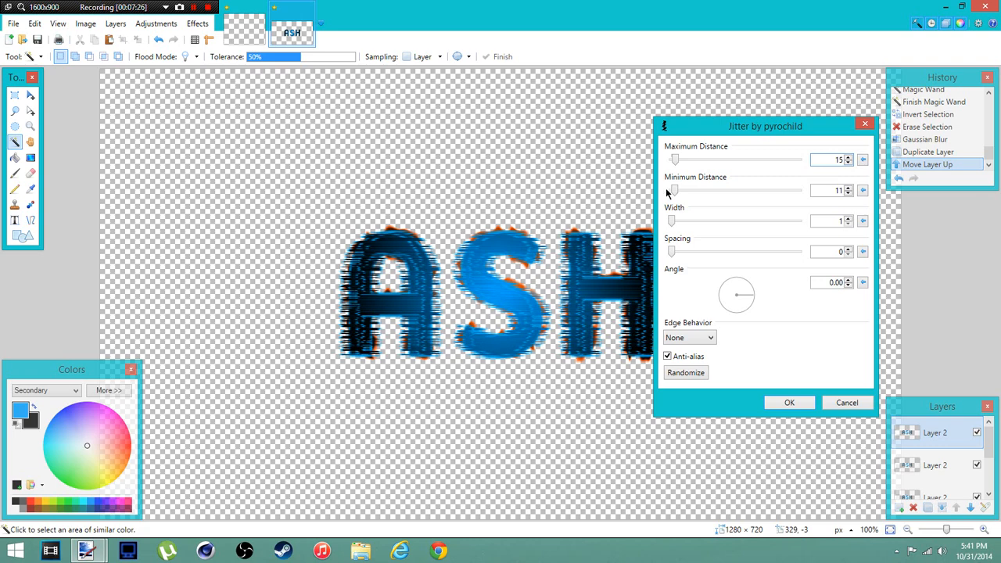
{"action": "left_click_drag", "start_coordinate": [676, 194], "coordinate": [648, 201]}
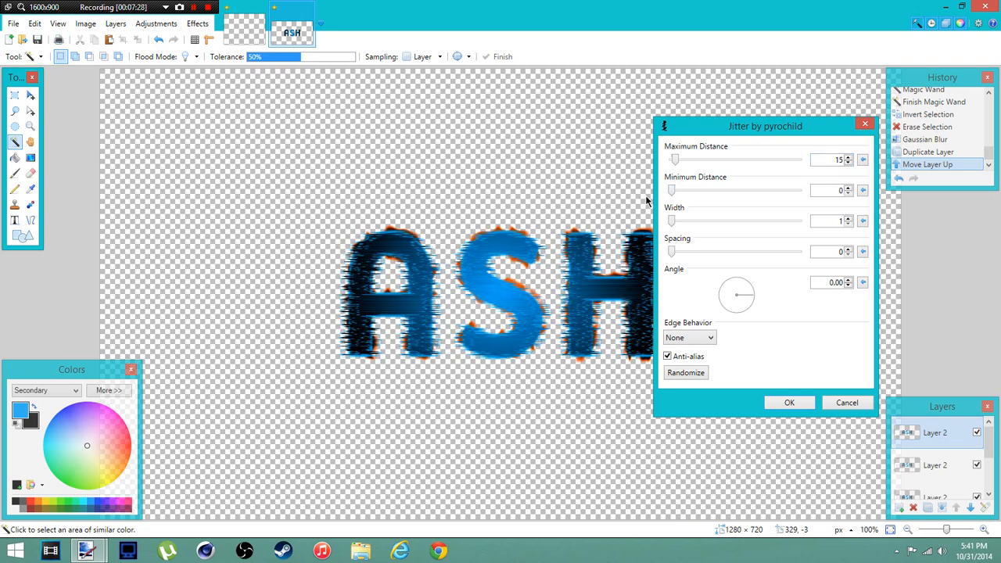
{"action": "left_click", "coordinate": [778, 402]}
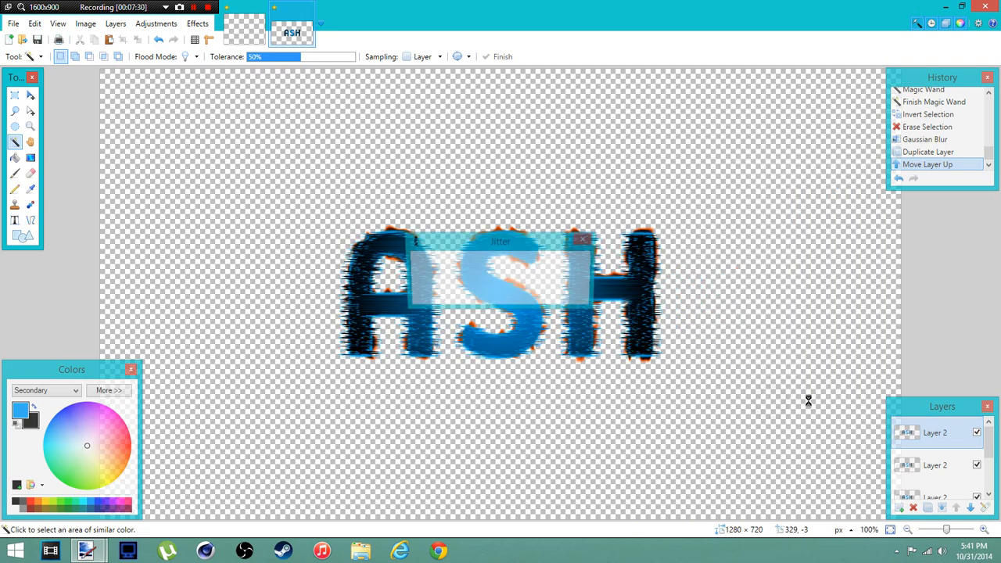
- Set the blending mode of the jittered top layer to Overlay
{"action": "left_click", "coordinate": [986, 509]}
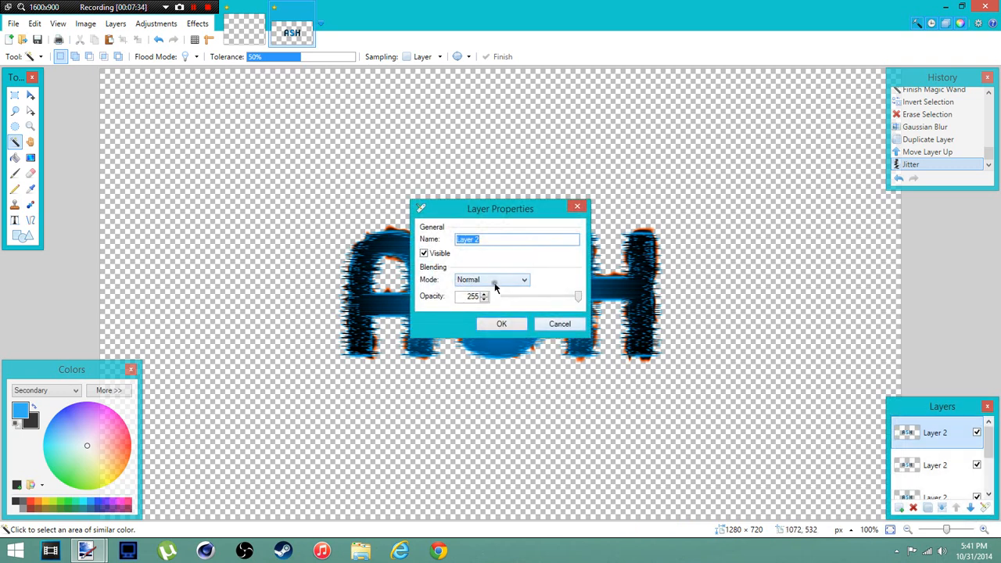
{"action": "left_click", "coordinate": [494, 284]}
{"action": "left_click", "coordinate": [476, 362]}
{"action": "left_click_drag", "start_coordinate": [454, 208], "coordinate": [762, 204]}
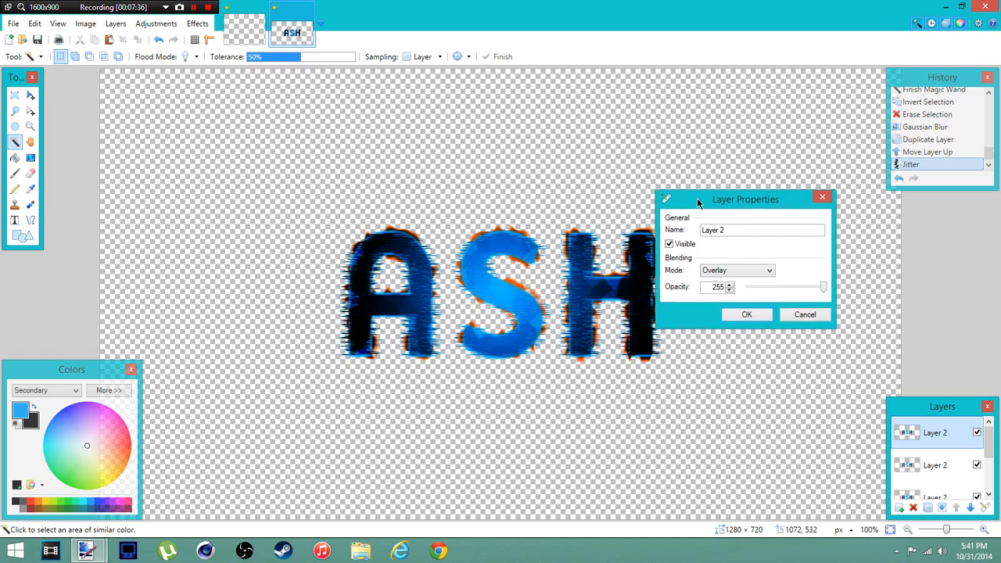
{"action": "left_click", "coordinate": [739, 314]}
- Set the blending mode of the crystalized layer below the jittered one to Overlay
{"action": "left_click", "coordinate": [935, 465]}
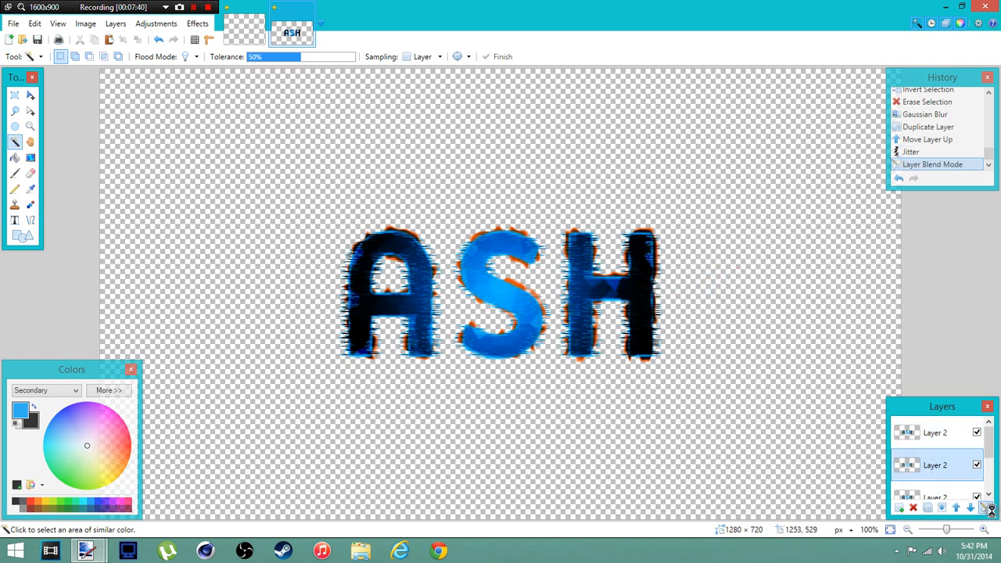
{"action": "left_click", "coordinate": [986, 509]}
{"action": "left_click", "coordinate": [491, 280]}
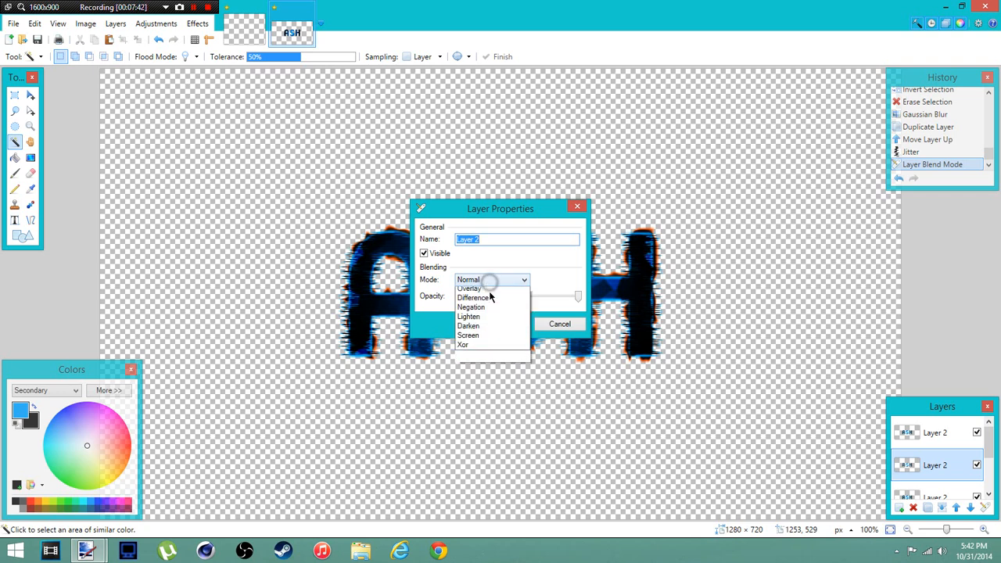
{"action": "left_click", "coordinate": [487, 355]}
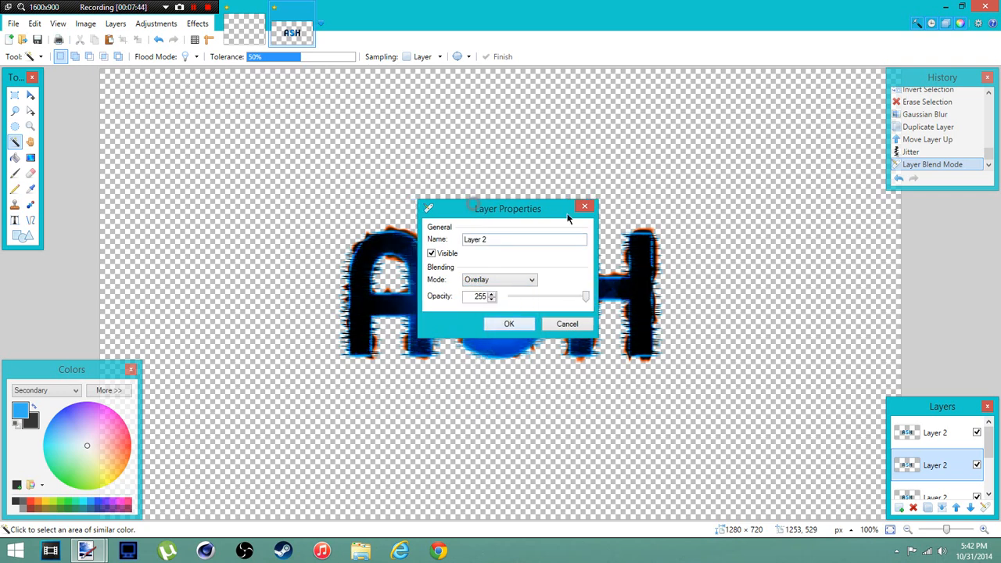
{"action": "left_click_drag", "start_coordinate": [474, 208], "coordinate": [686, 142]}
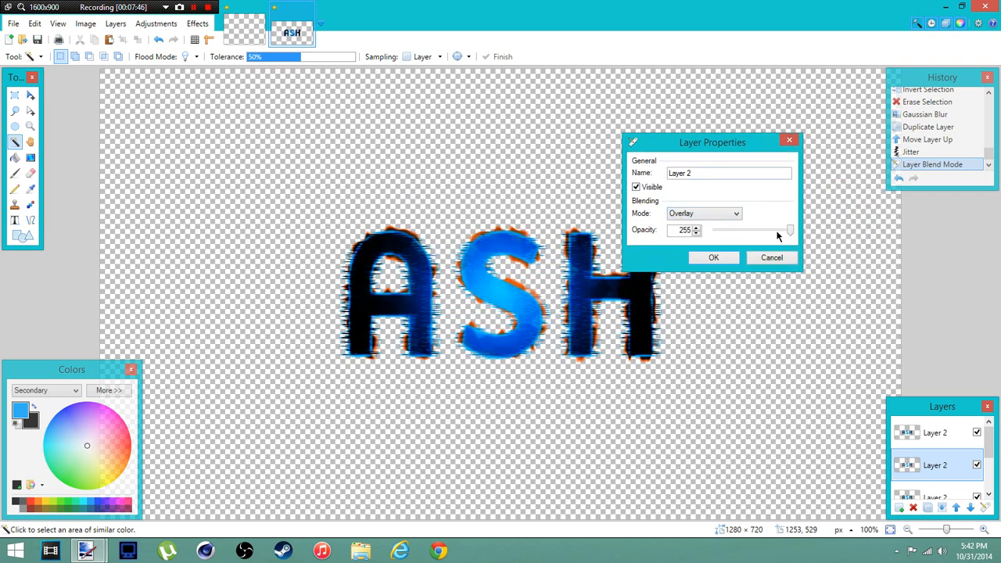
{"action": "left_click", "coordinate": [713, 257]}
- Lower the opacity of the jittered top layer, keeping its Overlay blending mode
{"action": "left_click", "coordinate": [929, 432]}
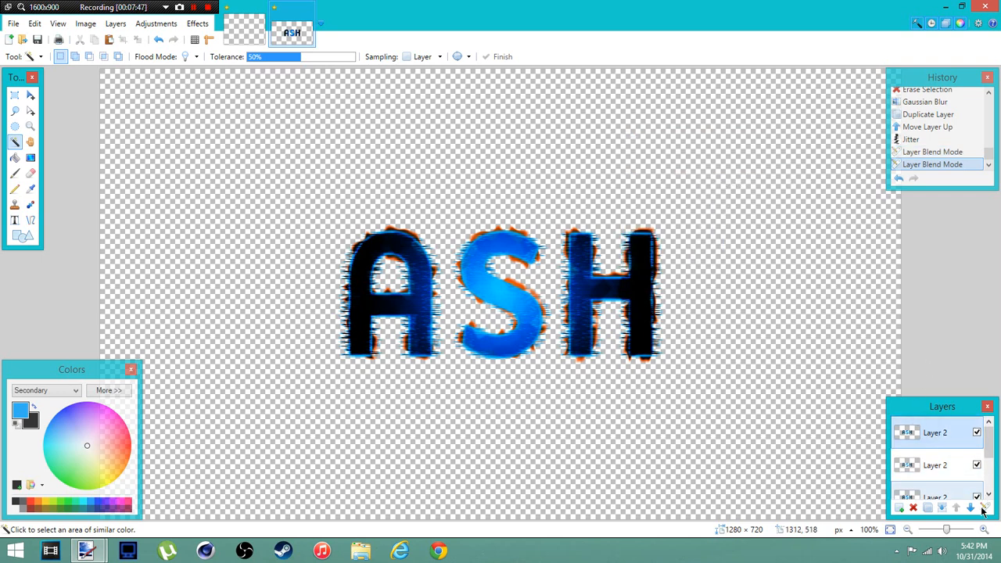
{"action": "left_click", "coordinate": [984, 507]}
{"action": "left_click", "coordinate": [531, 300]}
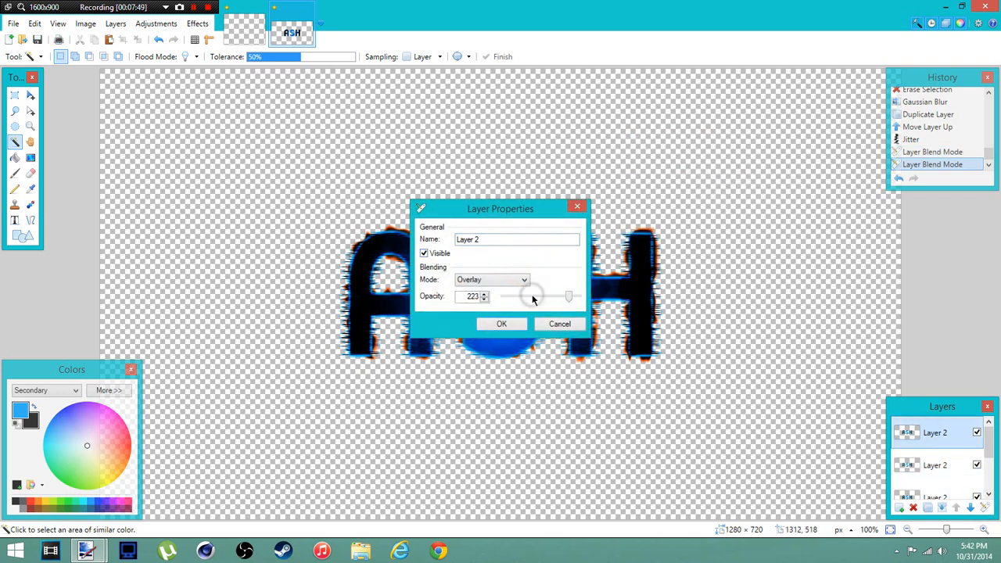
{"action": "left_click_drag", "start_coordinate": [572, 296], "coordinate": [541, 295]}
{"action": "left_click", "coordinate": [502, 324]}
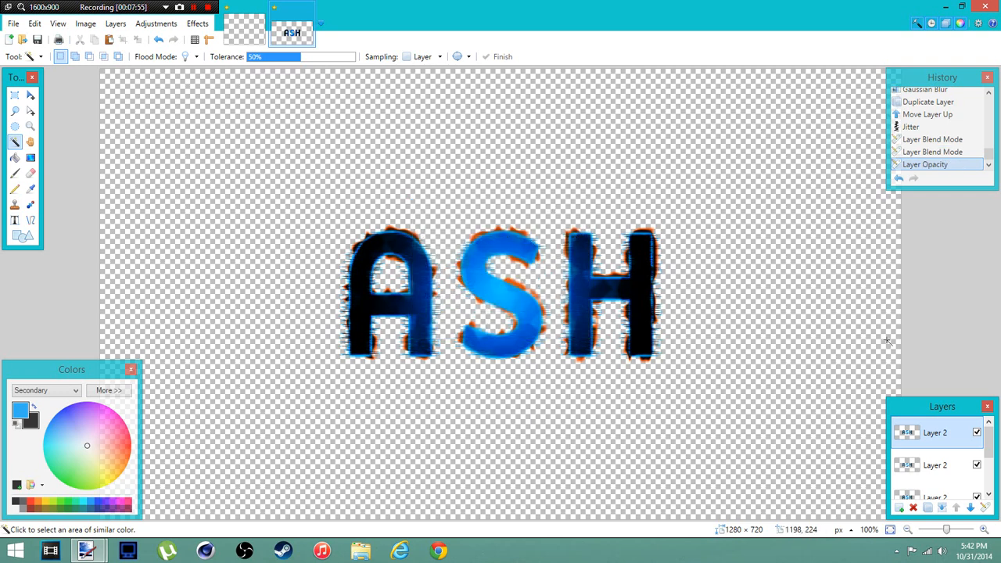
- Set the opacity of the crystalized Overlay layer to 223
{"action": "left_click", "coordinate": [935, 465]}
{"action": "left_click", "coordinate": [983, 507]}
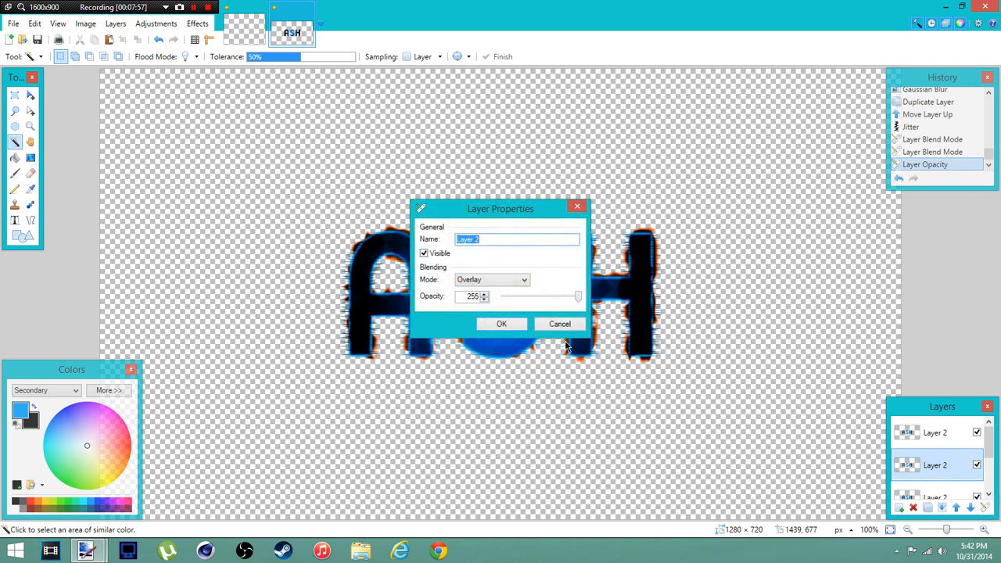
{"action": "left_click", "coordinate": [534, 295]}
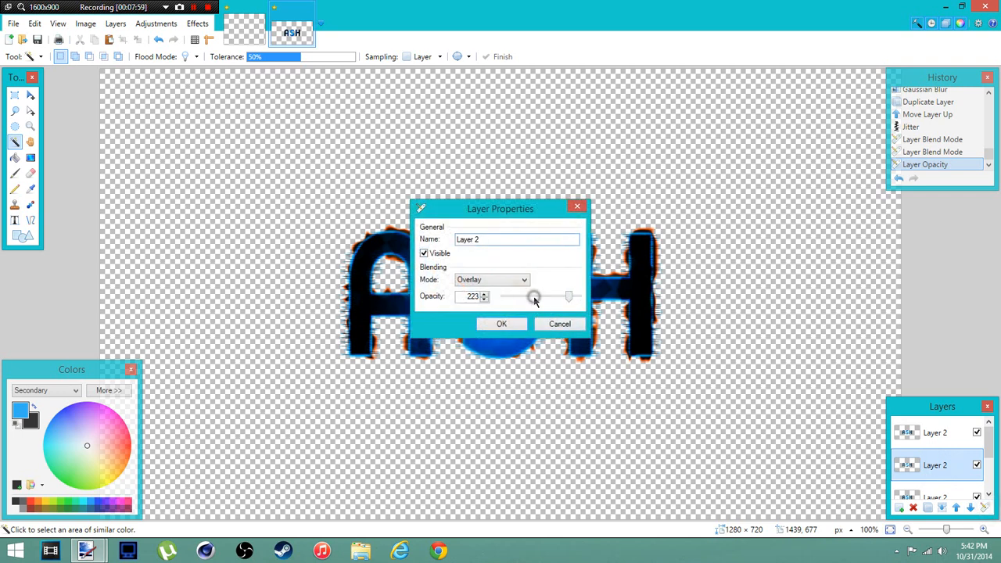
{"action": "left_click", "coordinate": [503, 323]}
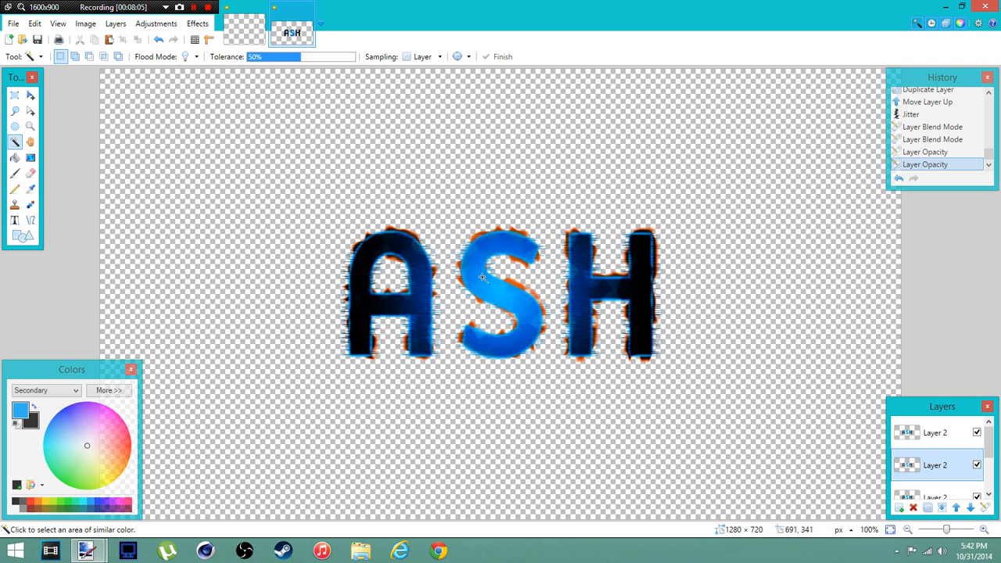
- Select all the ASH letters on the third layer from the top with the Magic Wand at 50% tolerance
{"action": "left_click", "coordinate": [954, 497]}
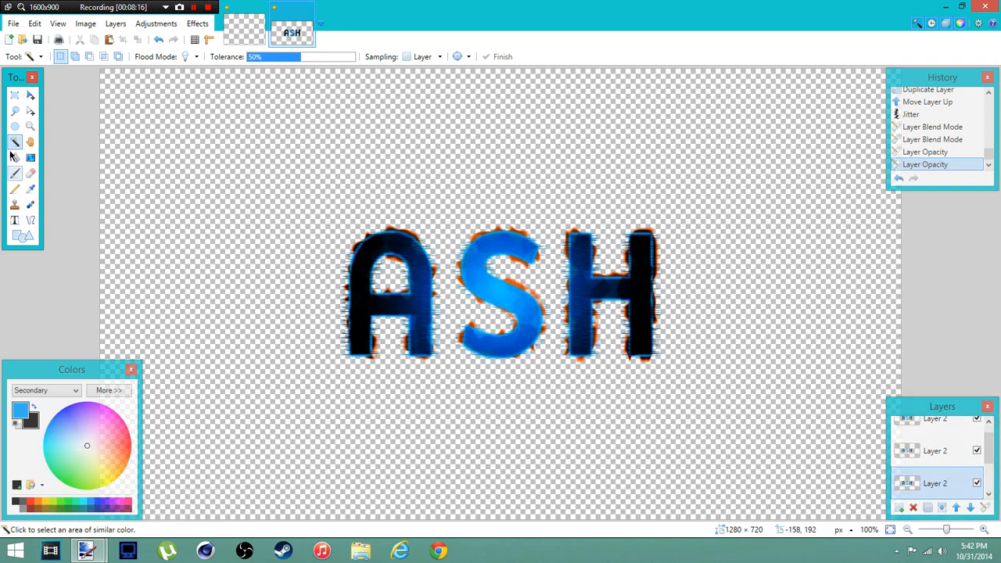
{"action": "left_click", "coordinate": [476, 263]}
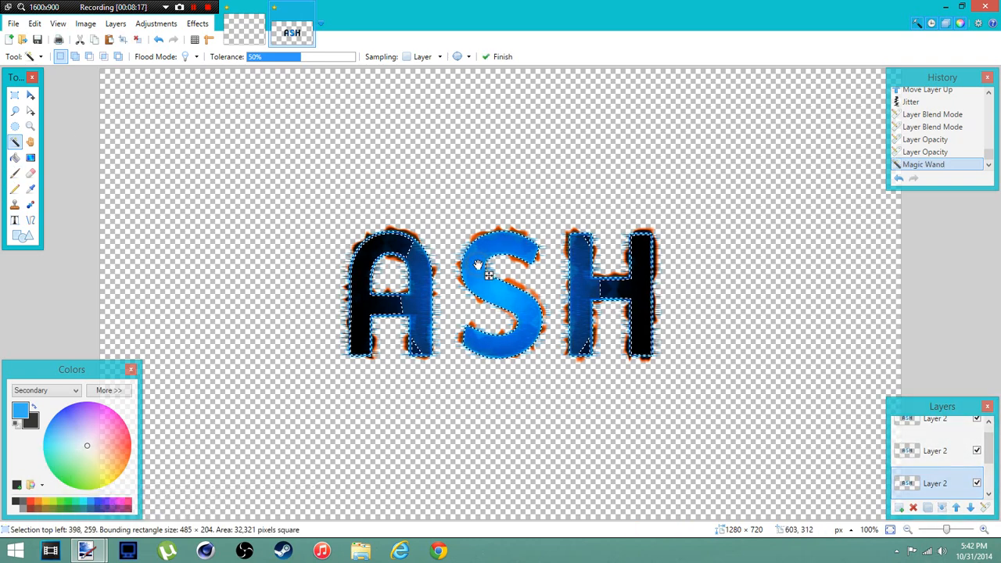
{"action": "left_click", "coordinate": [420, 274]}
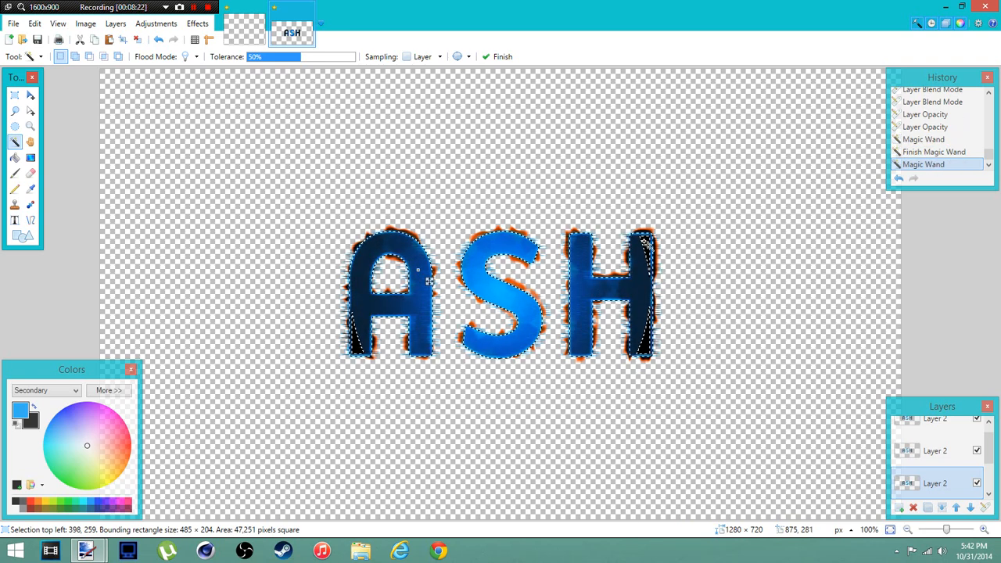
{"action": "left_click", "coordinate": [649, 244], "text": "ctrl"}
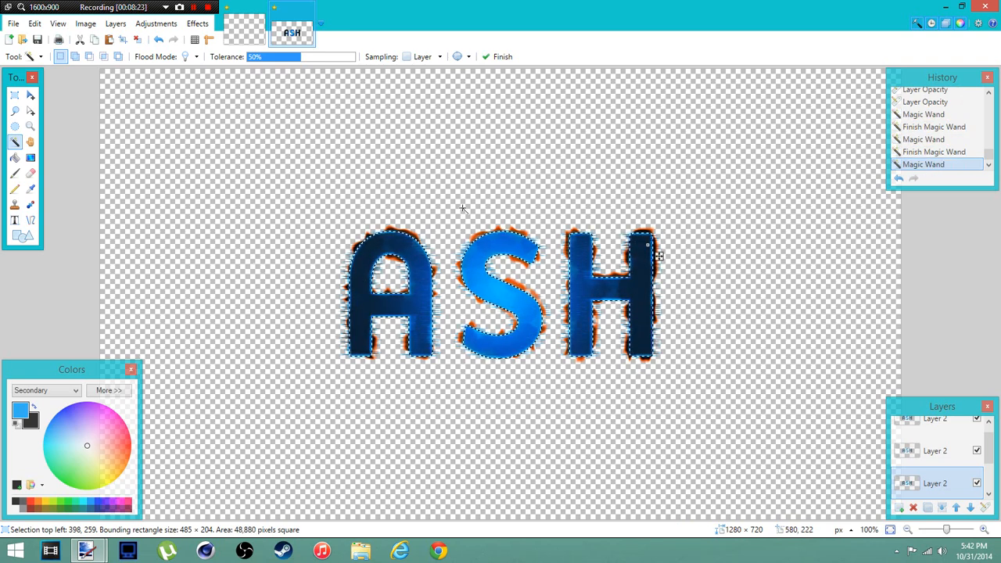
- Fill the selected letters with a blue-to-black radial gradient centred on the S, about 385 pixels in radius, and clear the selection
{"action": "left_click", "coordinate": [30, 157]}
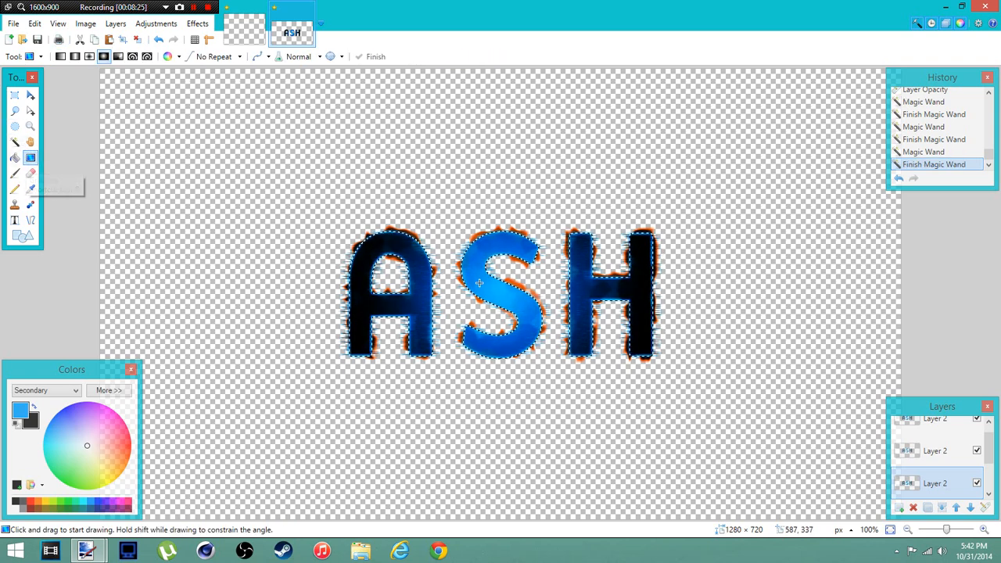
{"action": "left_click_drag", "start_coordinate": [496, 293], "coordinate": [784, 310]}
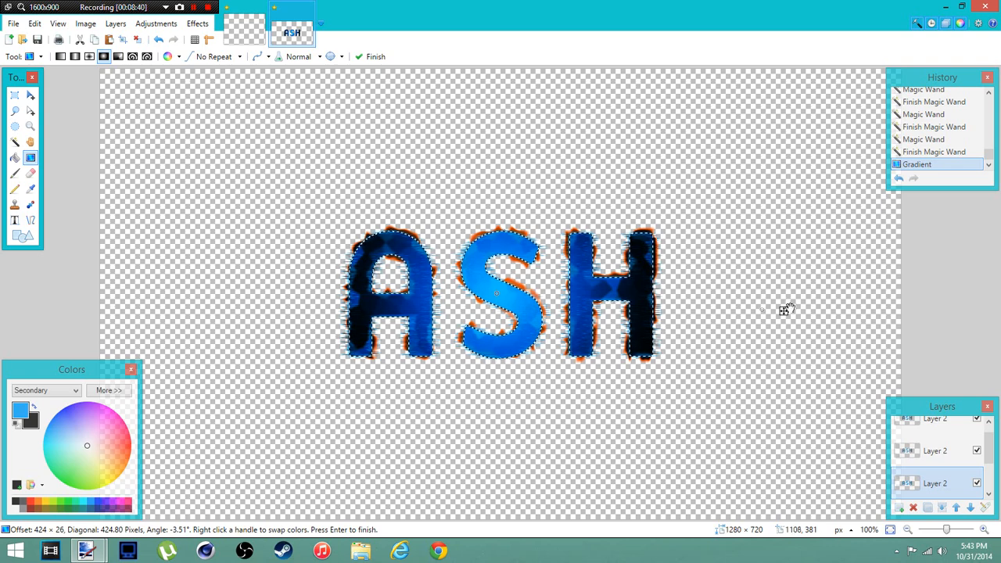
{"action": "left_click_drag", "start_coordinate": [774, 311], "coordinate": [737, 311]}
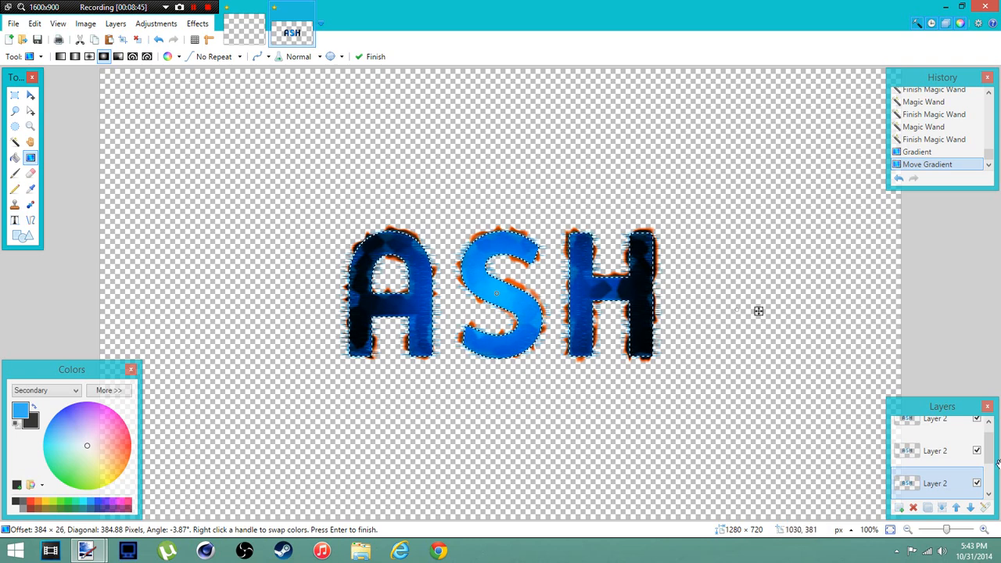
{"action": "left_click", "coordinate": [137, 39]}
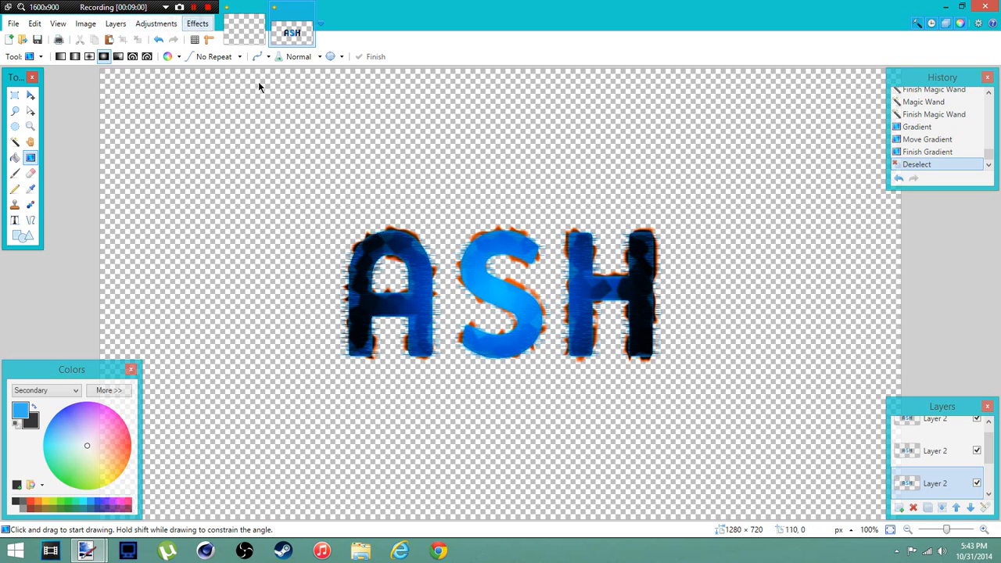
- Apply a Gaussian Blur to the newly gradient-filled text layer
{"action": "mouse_move", "coordinate": [309, 128]}
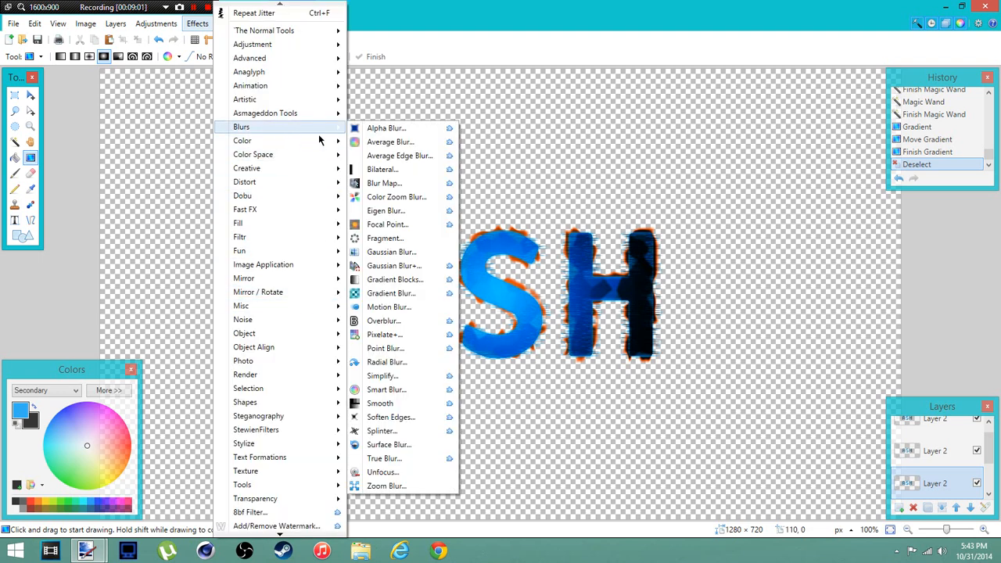
{"action": "left_click", "coordinate": [391, 251]}
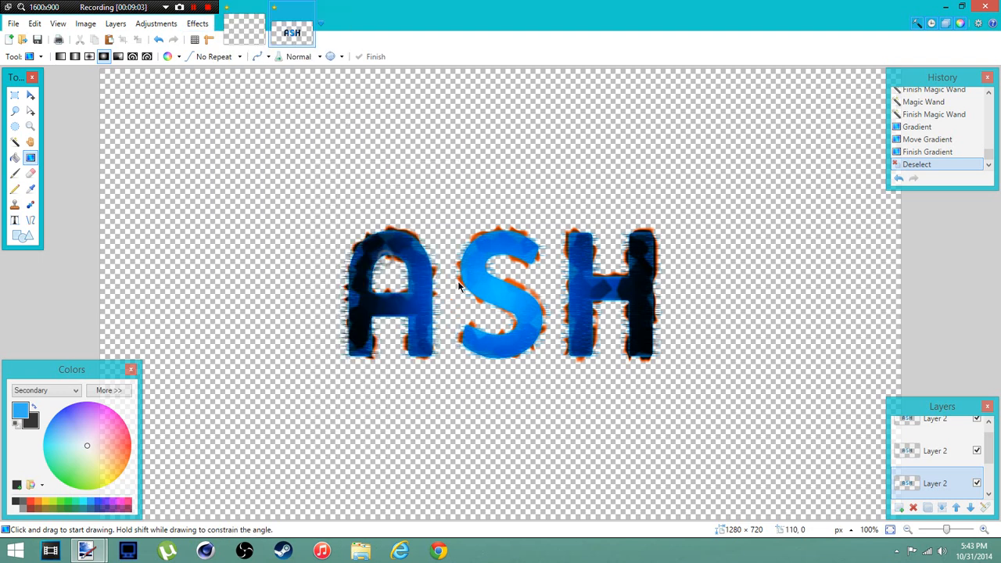
{"action": "left_click", "coordinate": [509, 298]}
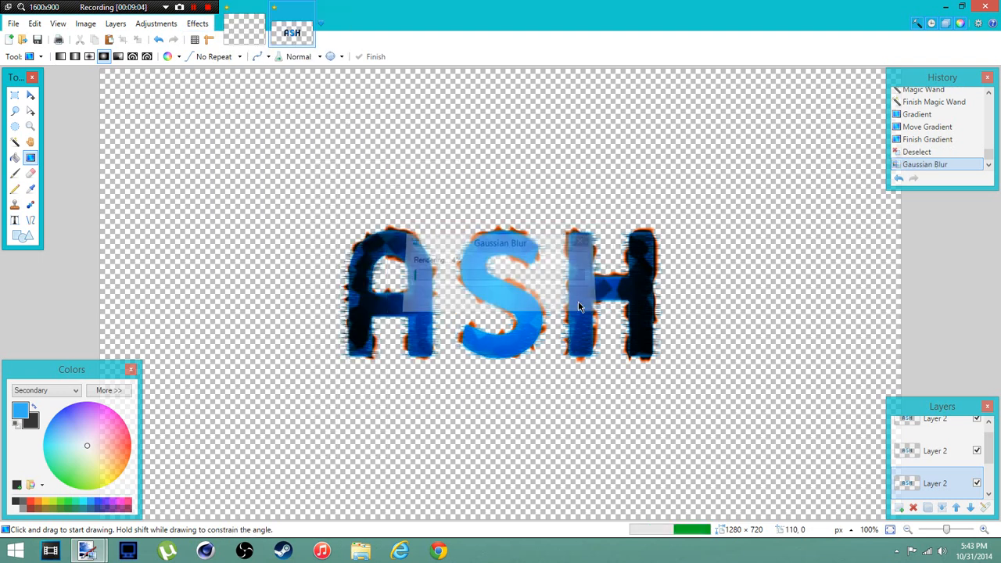
- Duplicate the blurred, gradient-filled text layer
{"action": "left_click", "coordinate": [950, 457]}
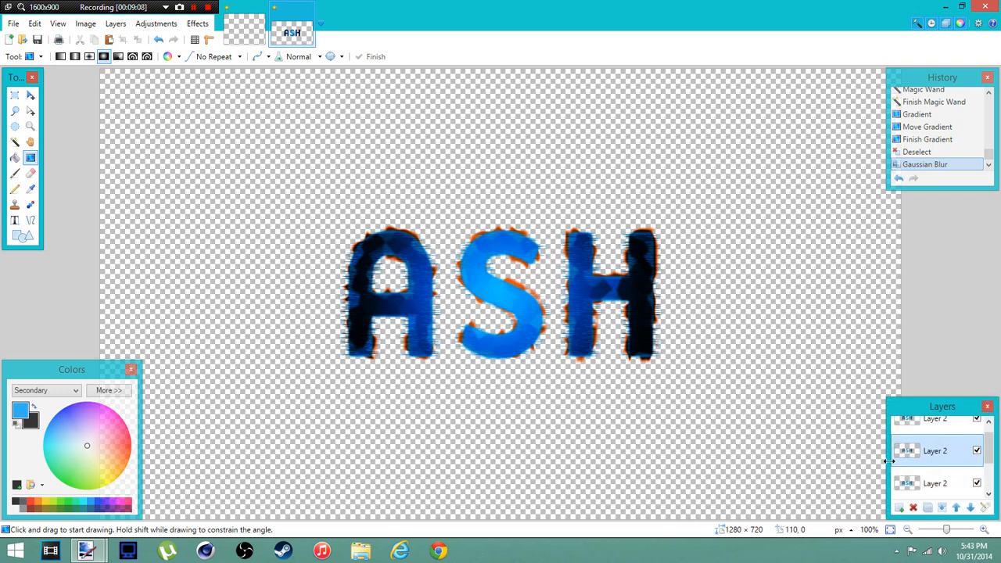
{"action": "left_click", "coordinate": [916, 482]}
{"action": "left_click", "coordinate": [928, 510]}
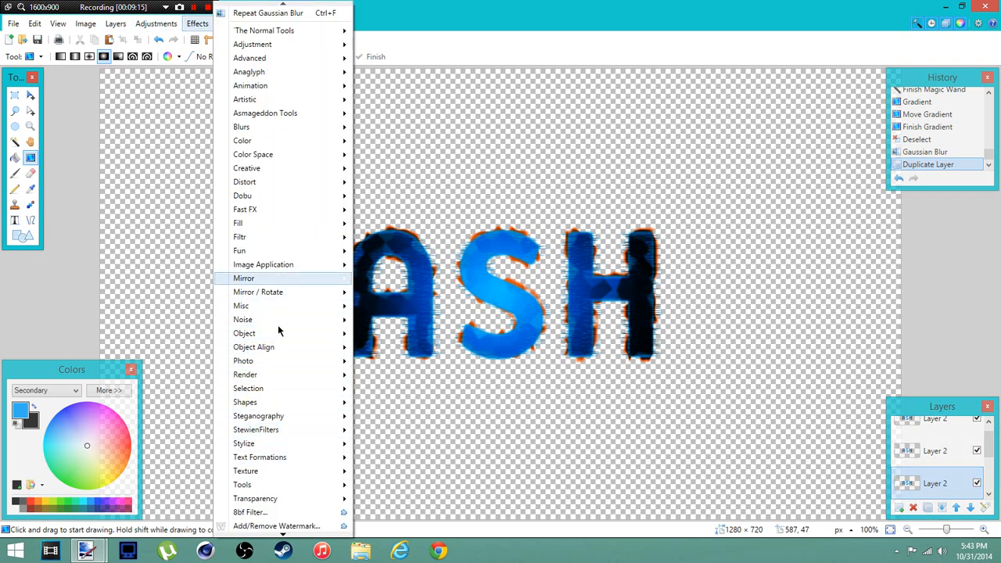
- Add a blue drop shadow to the active text layer with widening radius 5, blur radius 4 and shadow opacity 128
{"action": "mouse_move", "coordinate": [284, 333]}
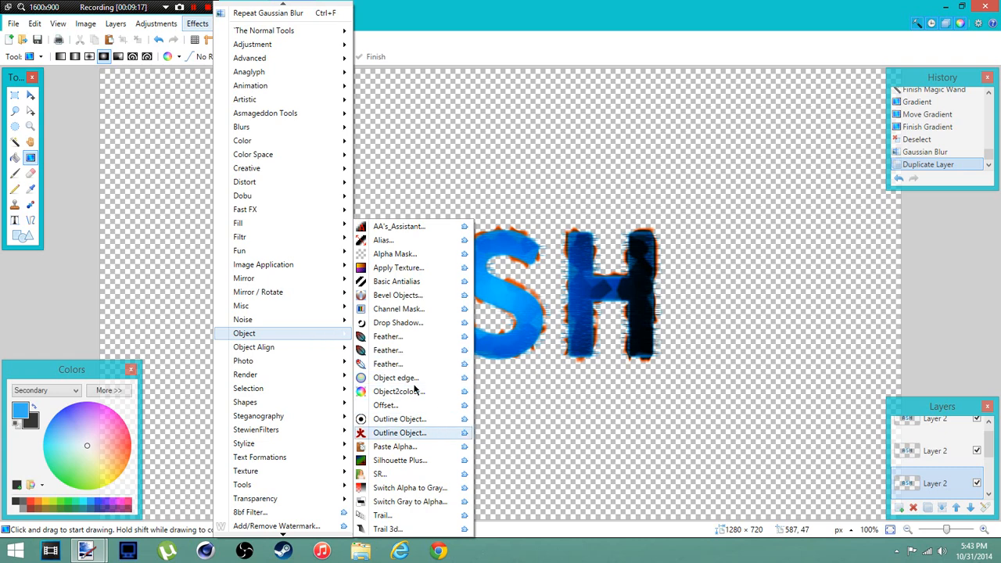
{"action": "left_click", "coordinate": [383, 322]}
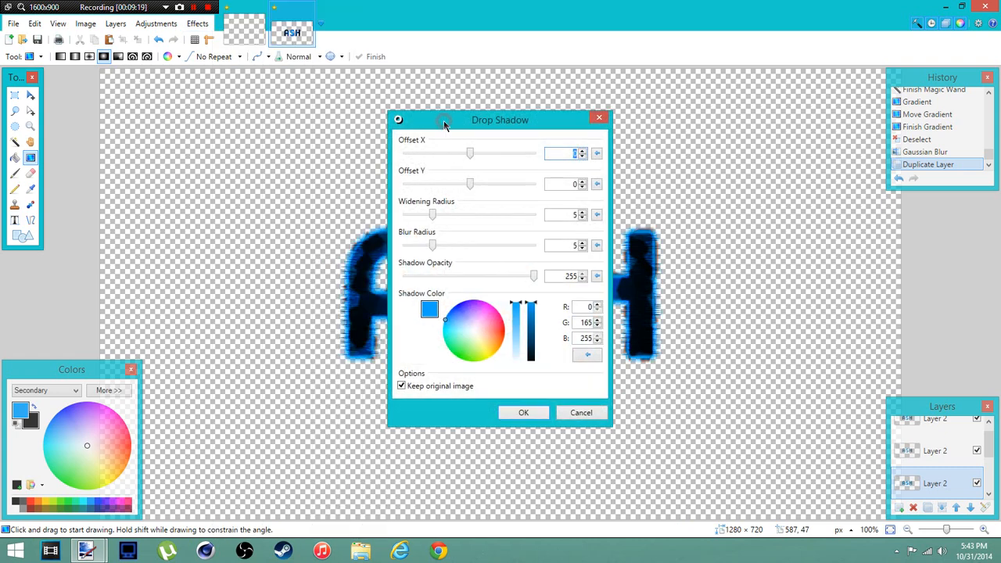
{"action": "left_click_drag", "start_coordinate": [444, 125], "coordinate": [706, 143]}
{"action": "left_click_drag", "start_coordinate": [698, 266], "coordinate": [680, 266]}
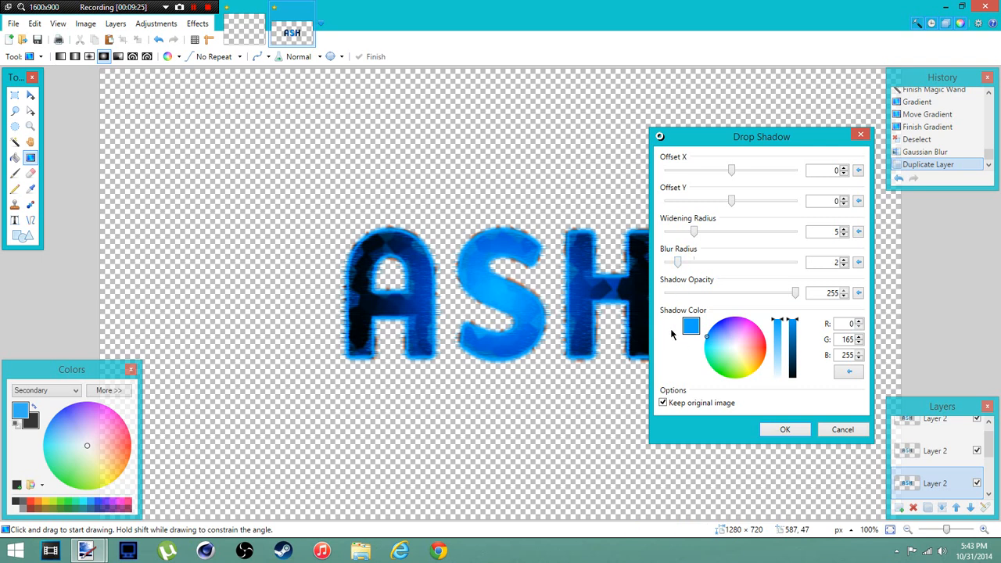
{"action": "left_click_drag", "start_coordinate": [674, 266], "coordinate": [739, 268]}
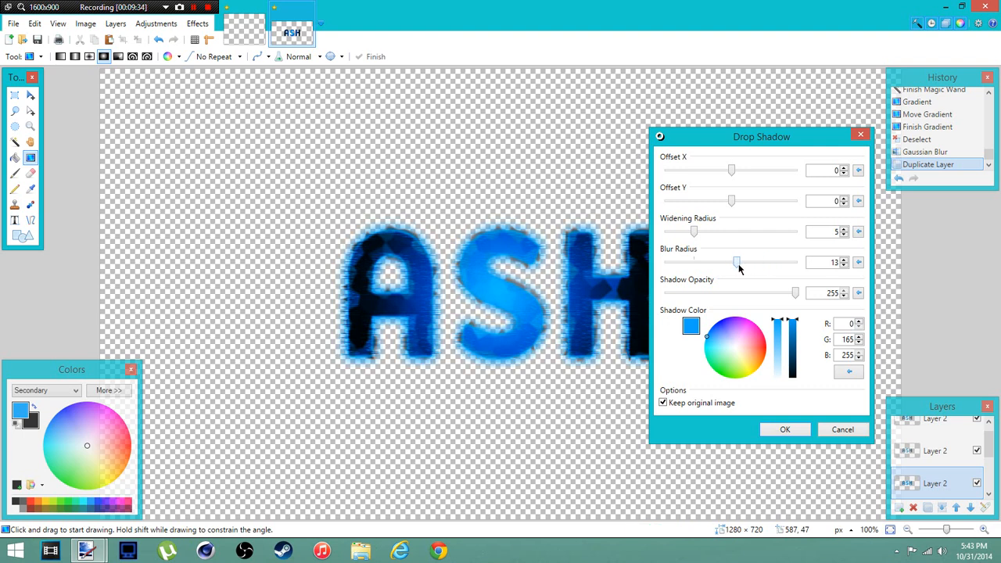
{"action": "left_click_drag", "start_coordinate": [739, 268], "coordinate": [689, 269]}
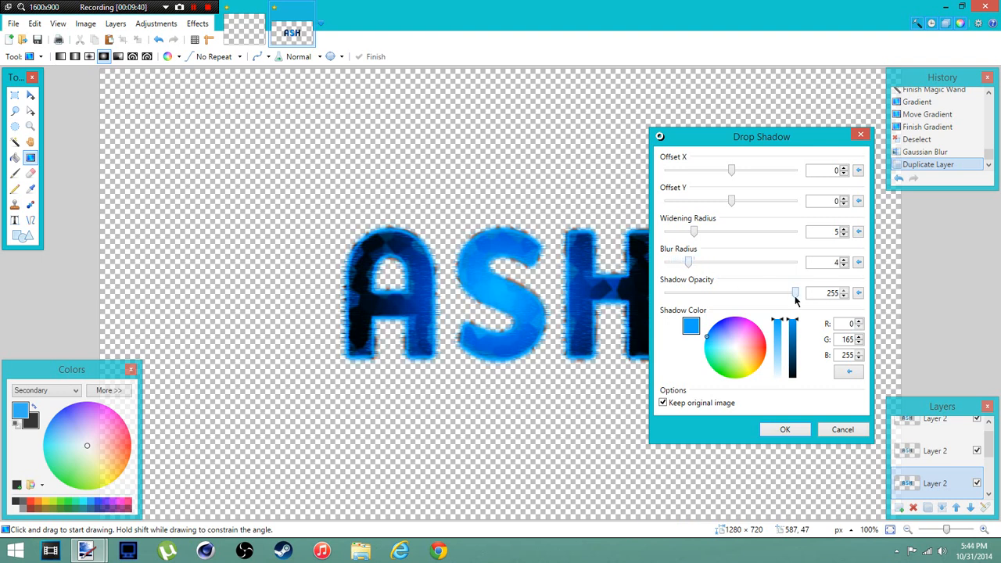
{"action": "left_click_drag", "start_coordinate": [795, 294], "coordinate": [732, 304]}
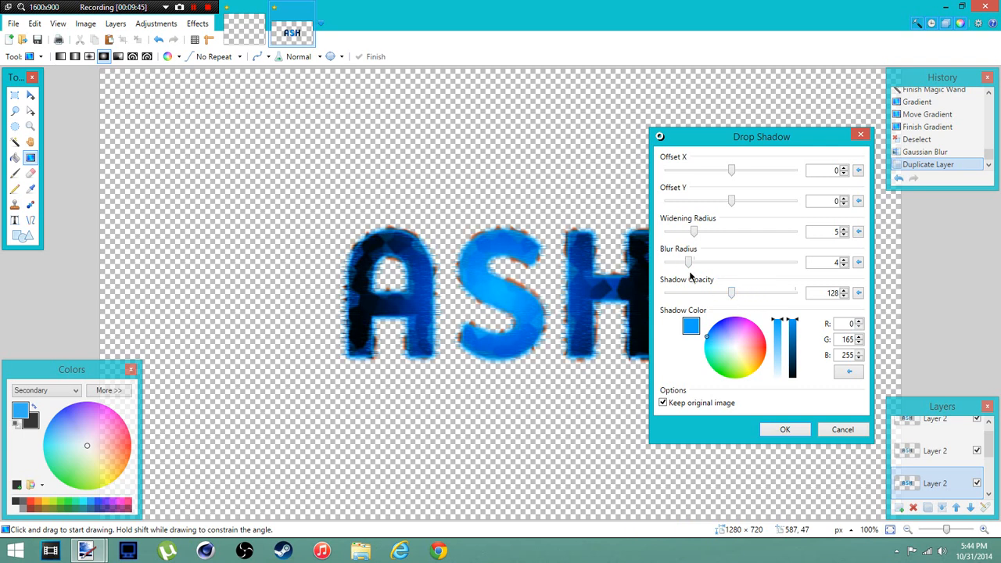
{"action": "left_click", "coordinate": [786, 429]}
- Move the drop-shadowed copy down the layer stack so it sits directly above the lowest ASH layer
{"action": "left_click", "coordinate": [969, 508]}
{"action": "left_click", "coordinate": [969, 508]}
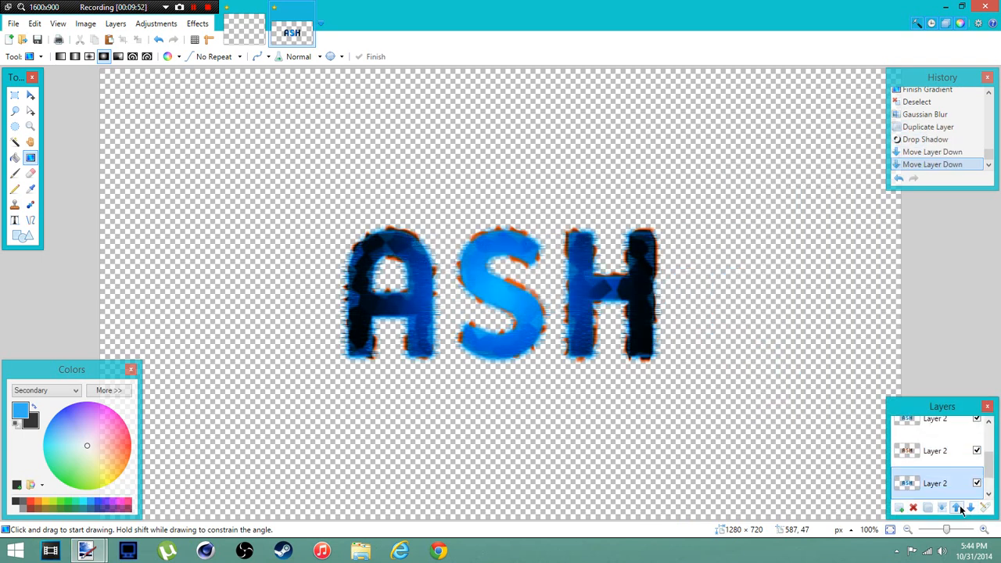
{"action": "left_click", "coordinate": [958, 508]}
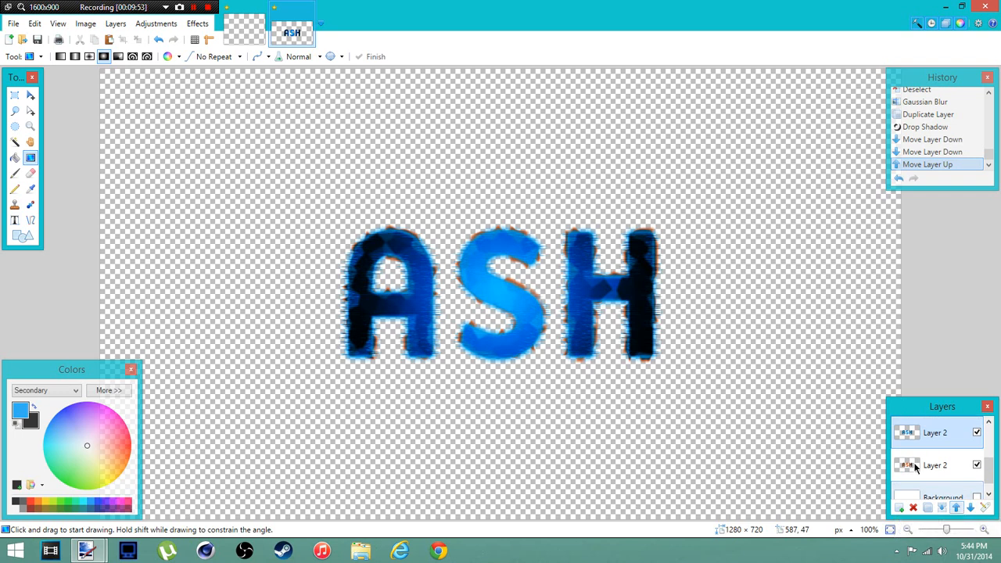
{"action": "mouse_move", "coordinate": [956, 350]}
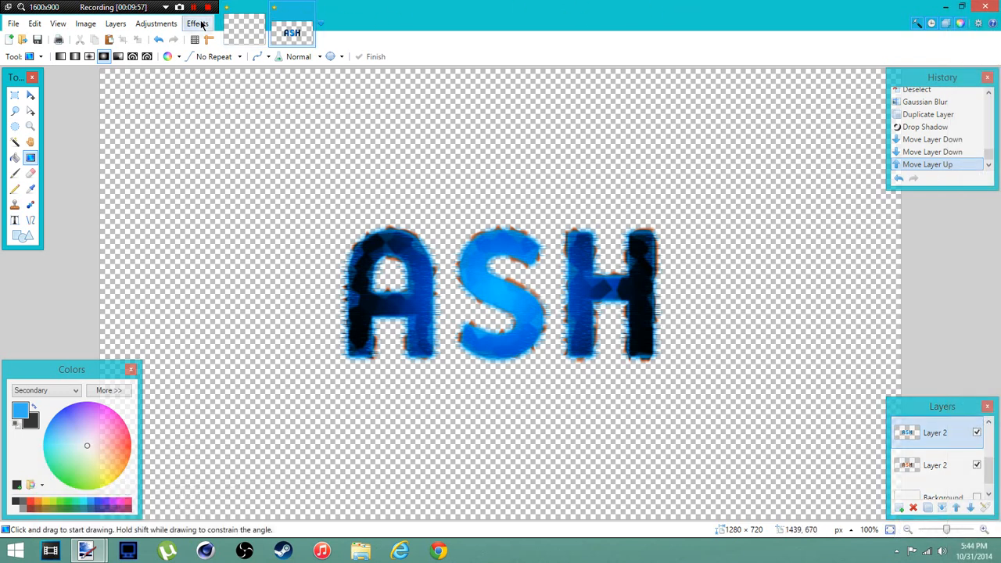
- Shift the hue of the drop-shadowed layer by -180 with Hue / Saturation+, keeping saturation at 100 and lightness at 0
{"action": "left_click", "coordinate": [150, 23]}
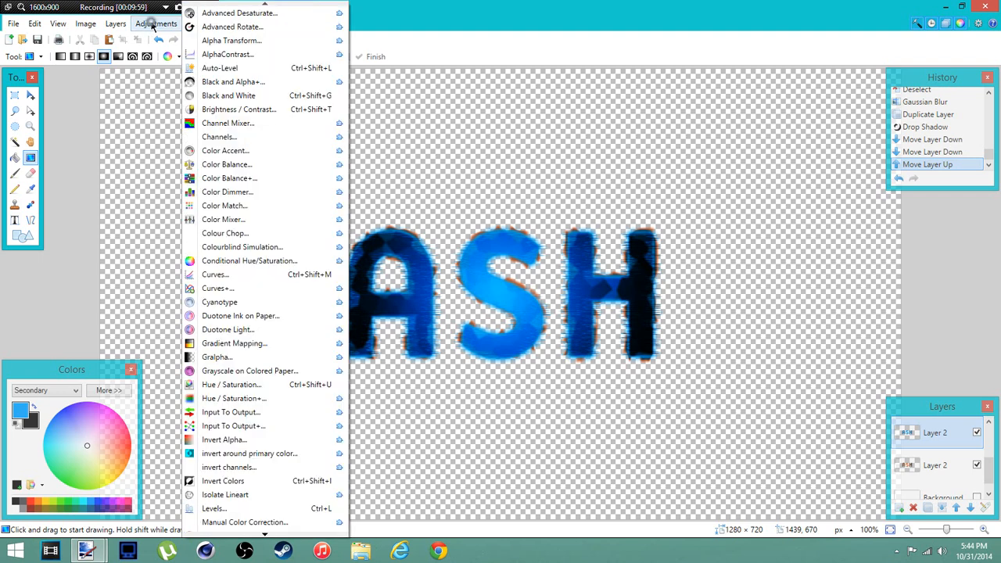
{"action": "left_click", "coordinate": [153, 24]}
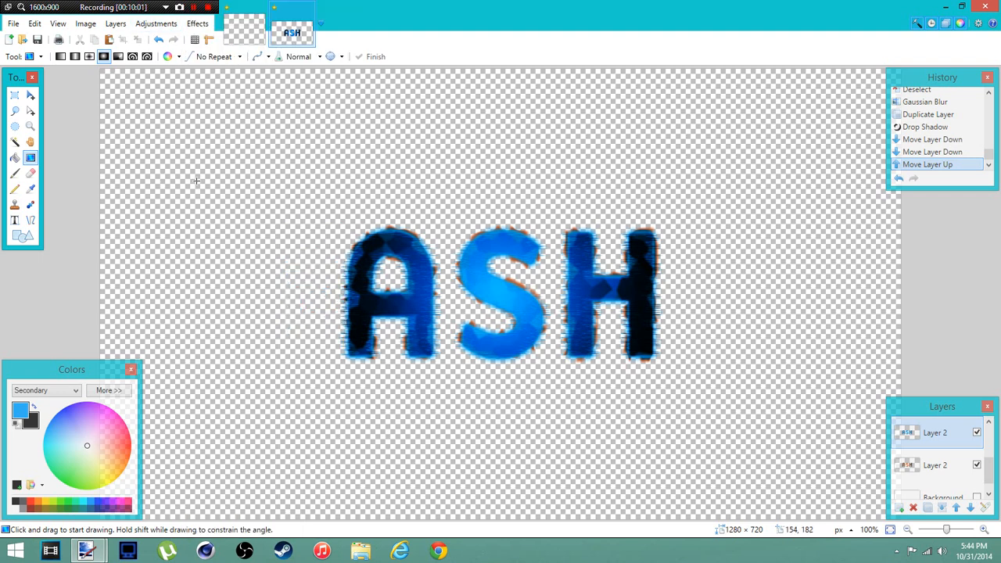
{"action": "left_click", "coordinate": [149, 24]}
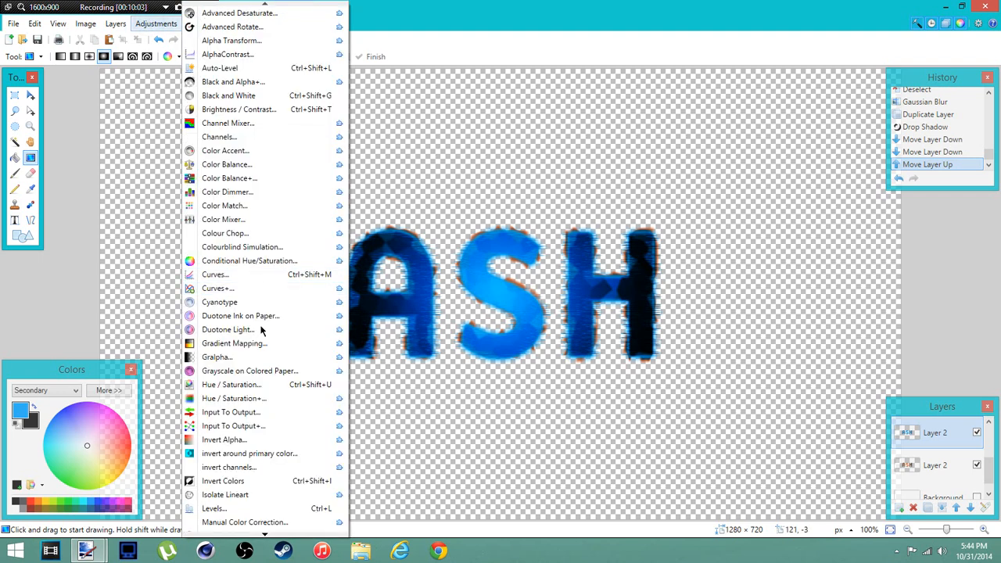
{"action": "left_click", "coordinate": [266, 399]}
{"action": "left_click_drag", "start_coordinate": [434, 203], "coordinate": [668, 196]}
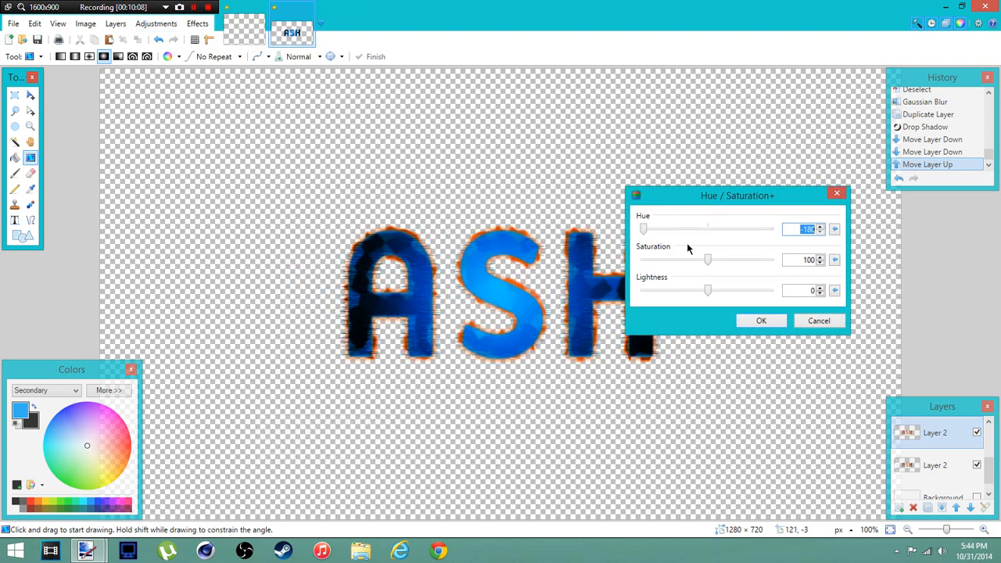
{"action": "left_click", "coordinate": [755, 321]}
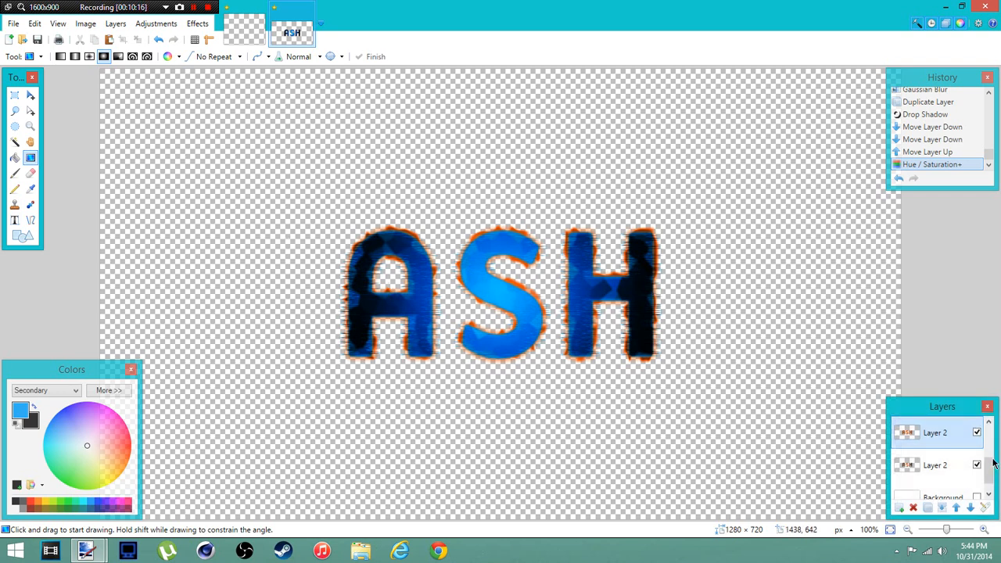
- Make the blue ASH layer directly above the orange drop-shadowed layer active
{"action": "left_click_drag", "start_coordinate": [989, 479], "coordinate": [989, 453]}
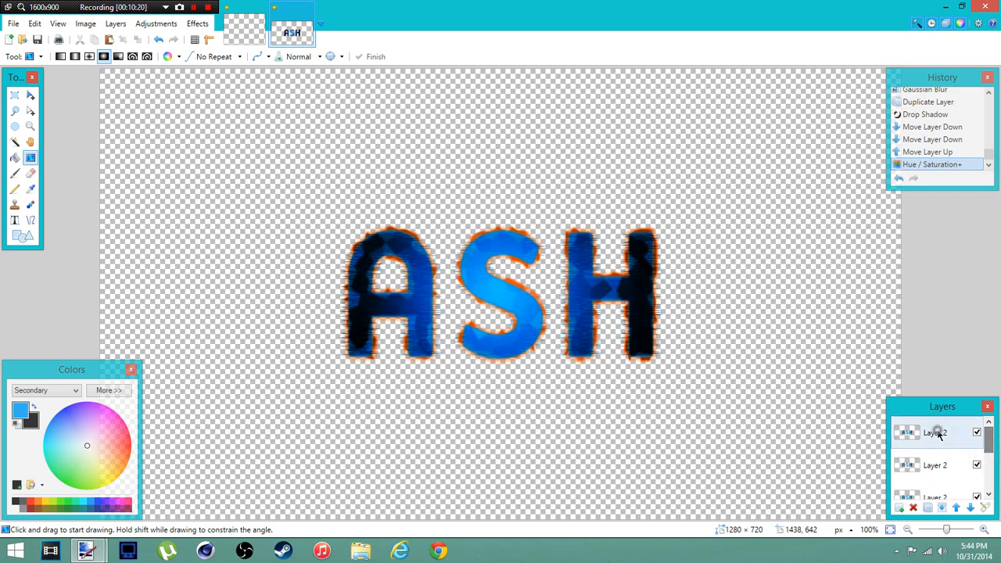
{"action": "left_click", "coordinate": [960, 444]}
{"action": "scroll", "coordinate": [958, 474], "scroll_direction": "down", "scroll_amount": 1}
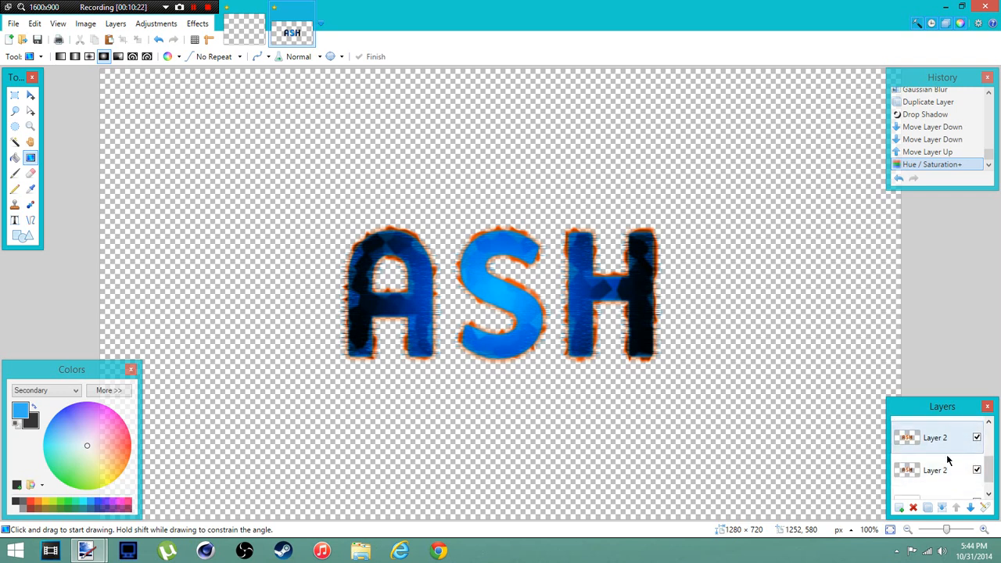
{"action": "scroll", "coordinate": [990, 469], "scroll_direction": "up", "scroll_amount": 1}
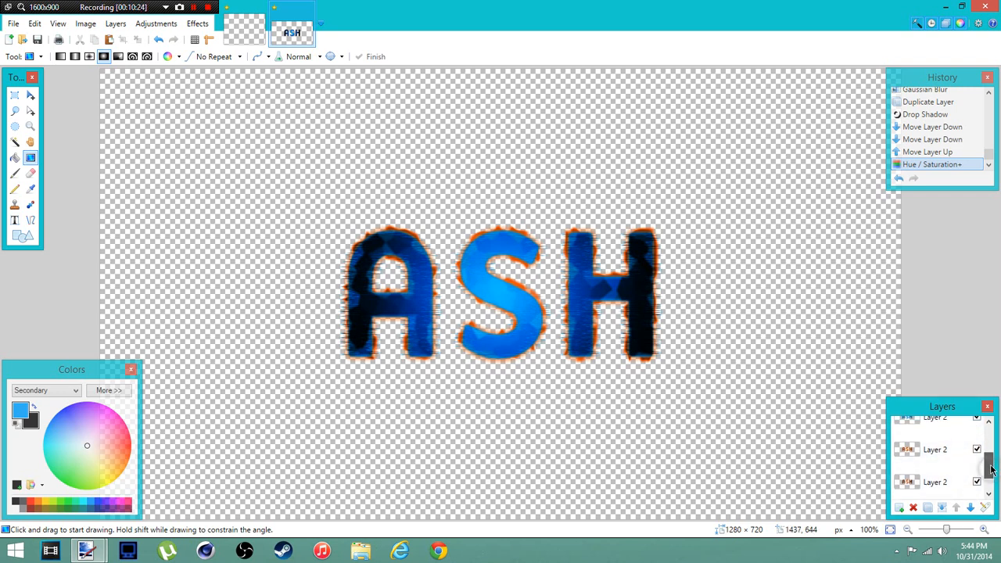
{"action": "left_click", "coordinate": [948, 444]}
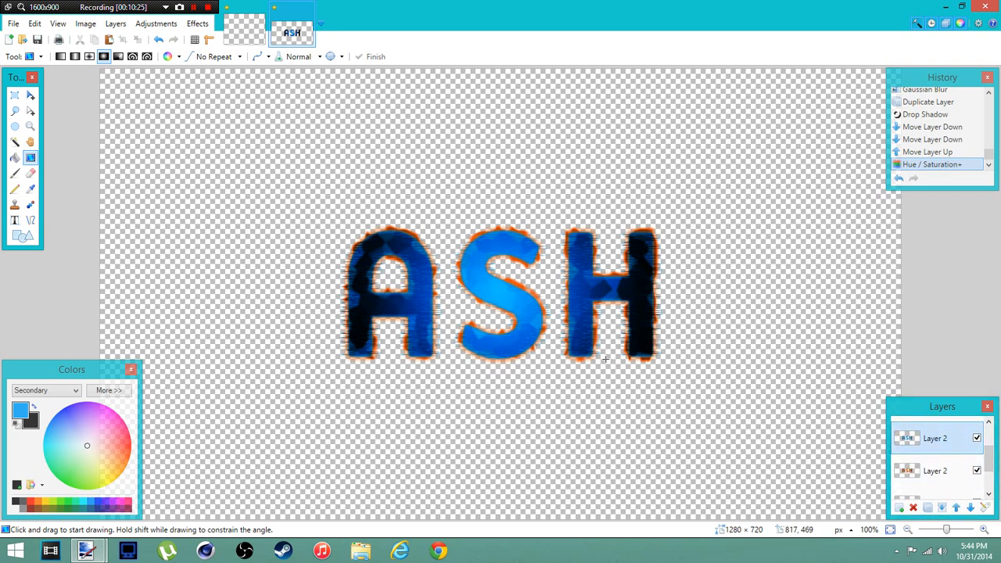
- Undo the stray gradient and select all the ASH letters on the active layer with the Magic Wand at 50% tolerance
{"action": "left_click_drag", "start_coordinate": [477, 250], "coordinate": [476, 254]}
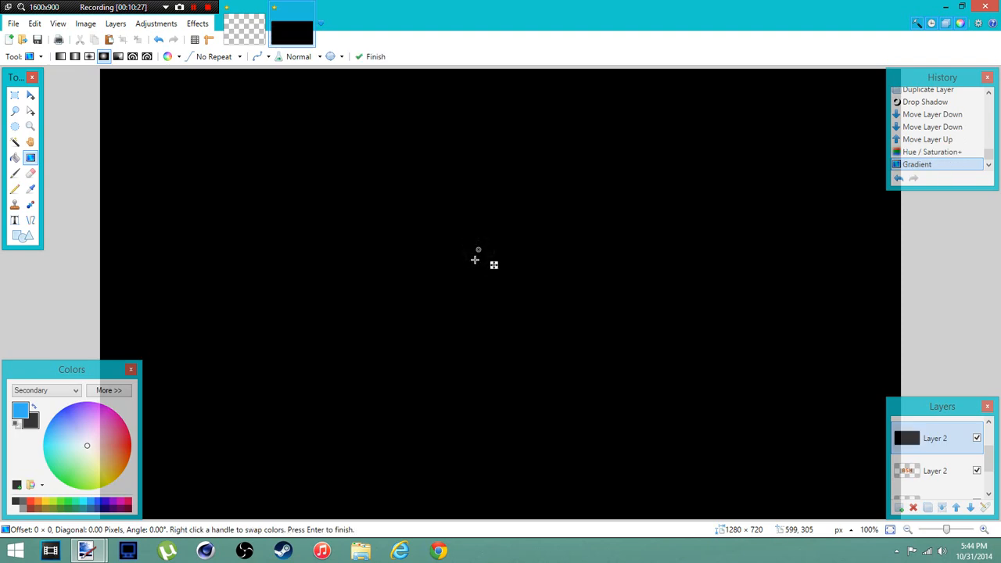
{"action": "key", "text": "ctrl+z"}
{"action": "left_click", "coordinate": [14, 141]}
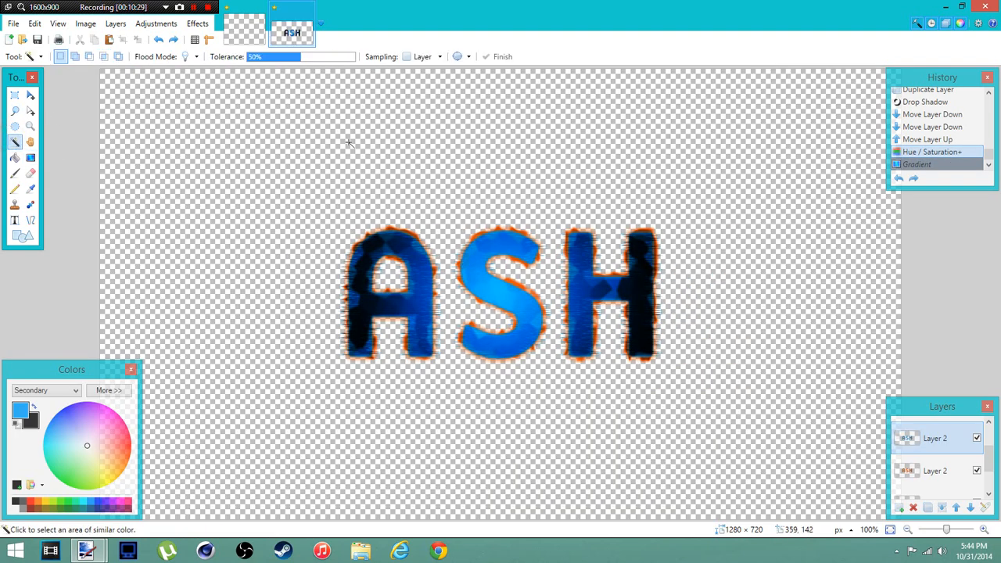
{"action": "left_click", "coordinate": [495, 251]}
{"action": "left_click", "coordinate": [641, 242], "text": "ctrl"}
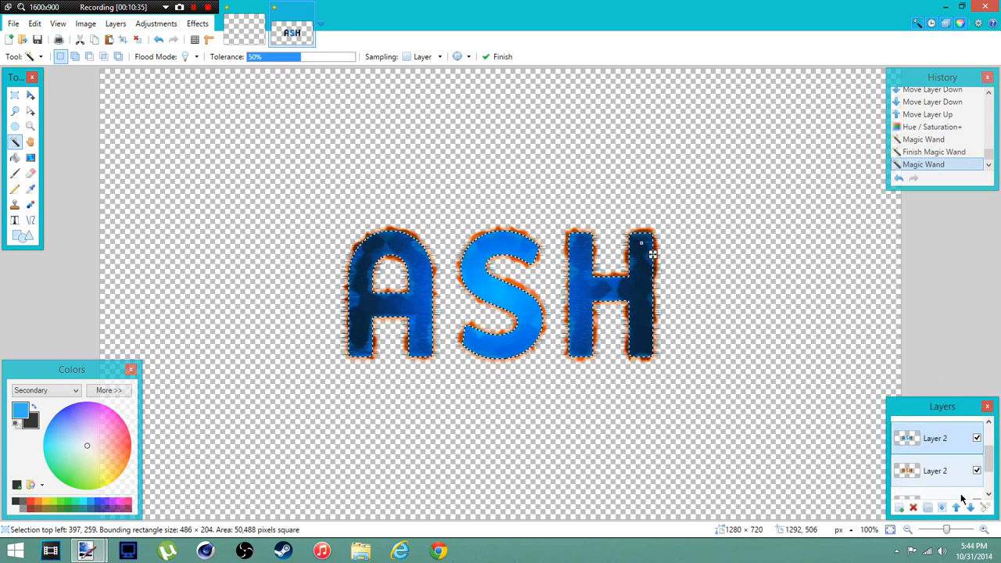
{"action": "left_click_drag", "start_coordinate": [987, 468], "coordinate": [987, 444]}
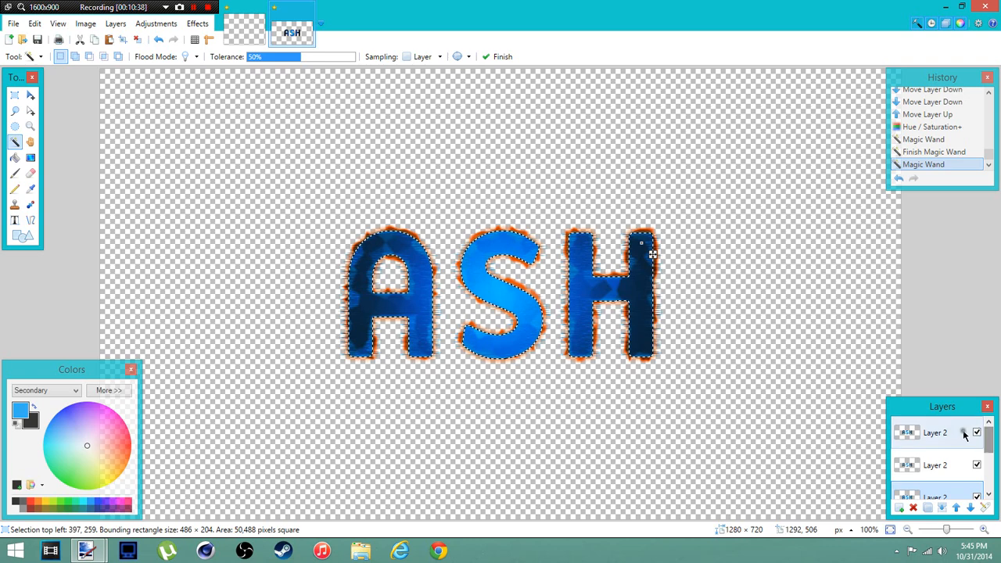
- Make the topmost ASH layer active, invert the letter selection and erase everything outside the letters
{"action": "left_click", "coordinate": [919, 426]}
{"action": "key", "text": "ctrl+i"}
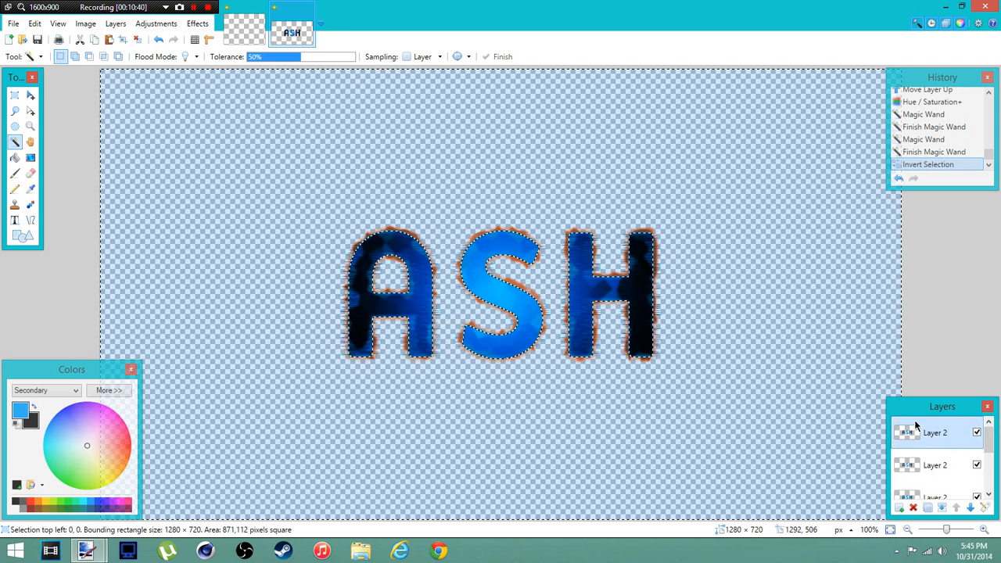
{"action": "key", "text": "Delete"}
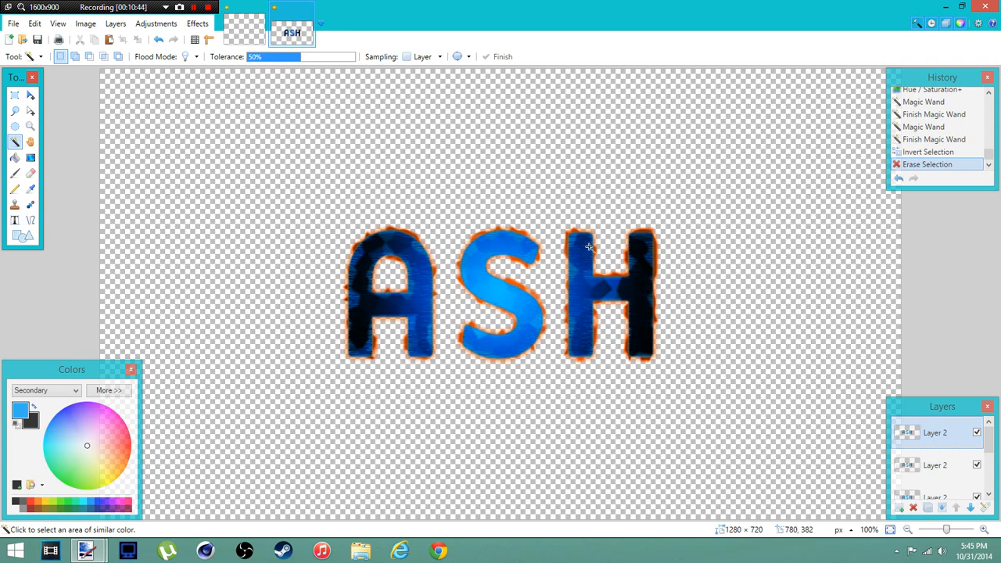
- Undo the erase, the selection inversion, the Magic Wand selections and the hue shift, going back to the last layer move
{"action": "key", "text": "ctrl+z"}
{"action": "key", "text": "ctrl+z"}
{"action": "key", "text": "ctrl+z"}
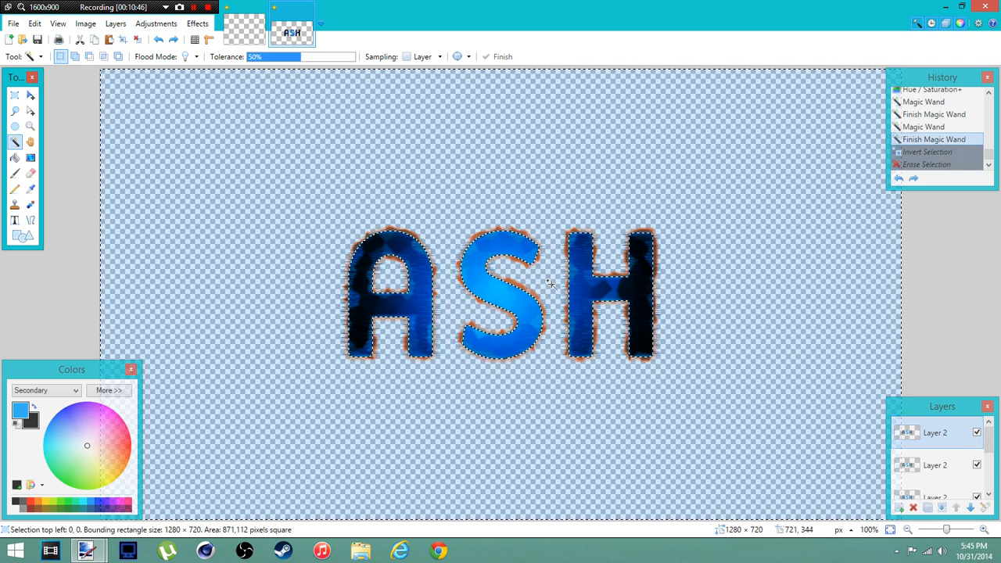
{"action": "key", "text": "ctrl+z"}
{"action": "key", "text": "ctrl+z"}
{"action": "key", "text": "ctrl+z"}
{"action": "key", "text": "ctrl+z"}
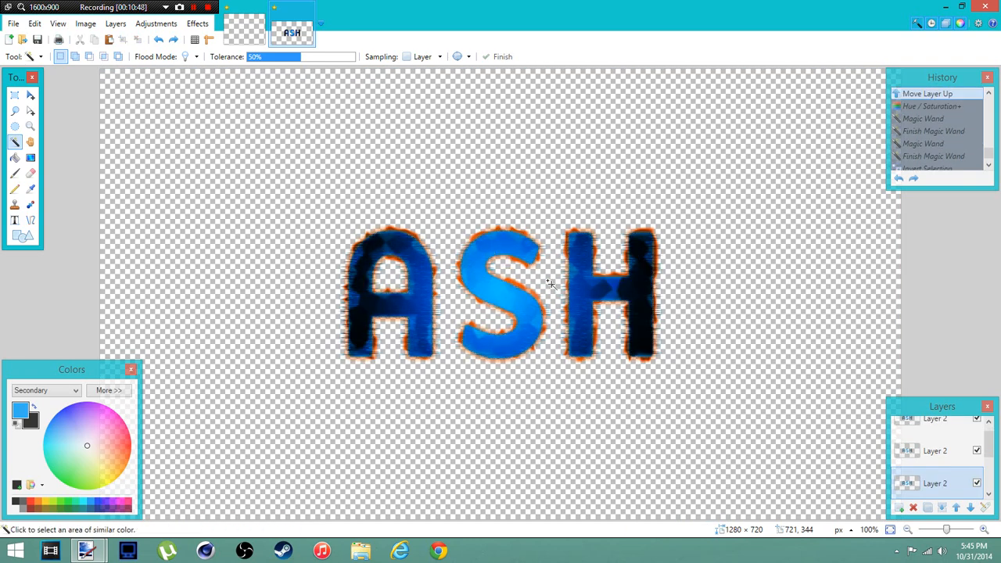
{"action": "key", "text": "ctrl+z"}
{"action": "key", "text": "ctrl+y"}
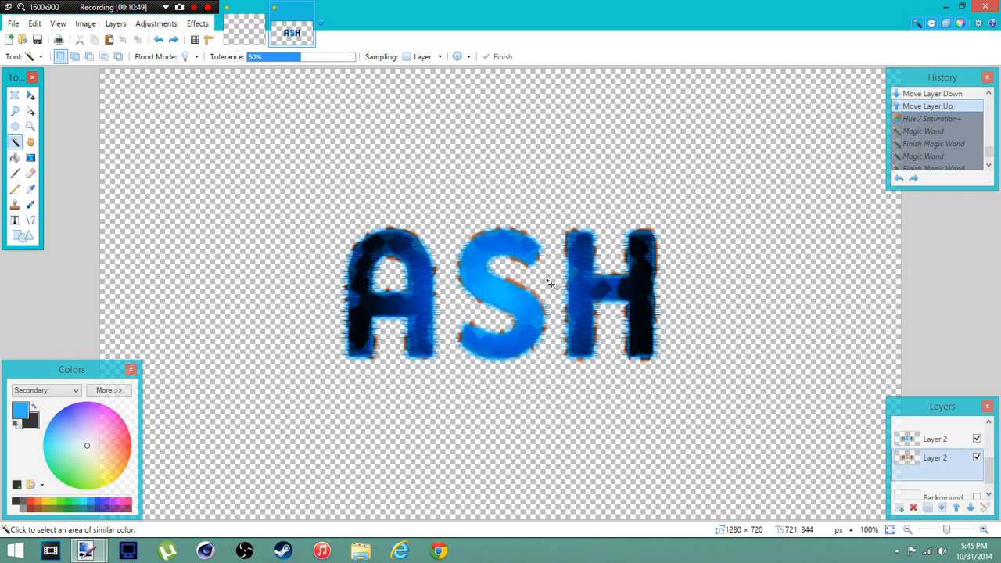
- Redo the undone hue shift and the Magic Wand selection steps on the ASH layers
{"action": "key", "text": "ctrl+y"}
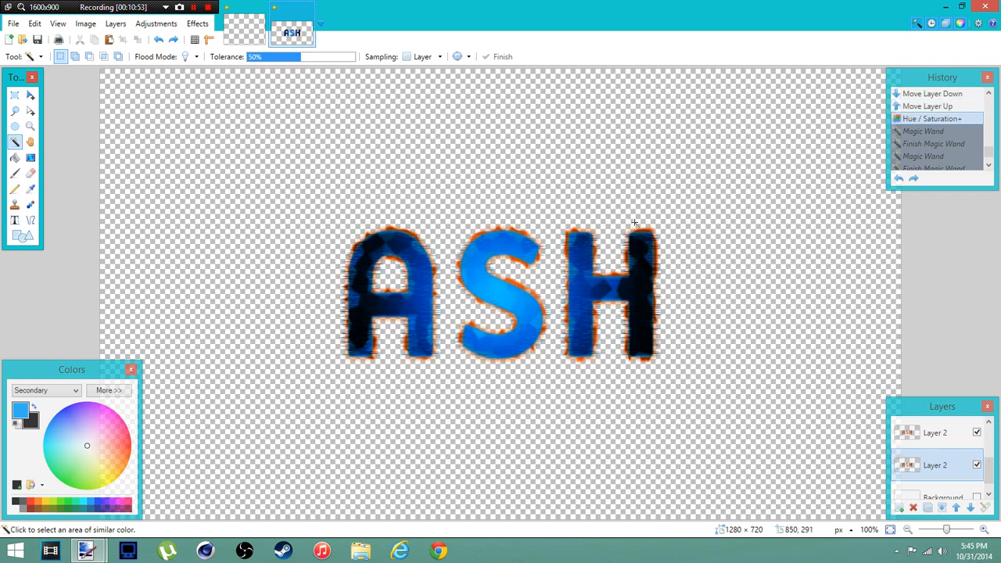
{"action": "key", "text": "ctrl+y"}
{"action": "key", "text": "ctrl+y"}
{"action": "key", "text": "ctrl+y"}
{"action": "key", "text": "ctrl+y"}
{"action": "key", "text": "ctrl+y"}
{"action": "key", "text": "ctrl+y"}
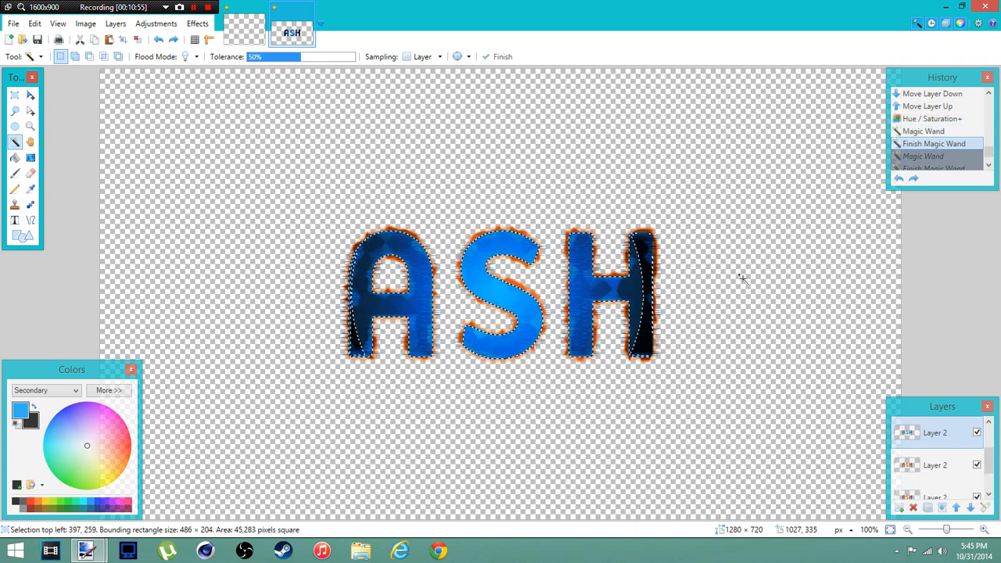